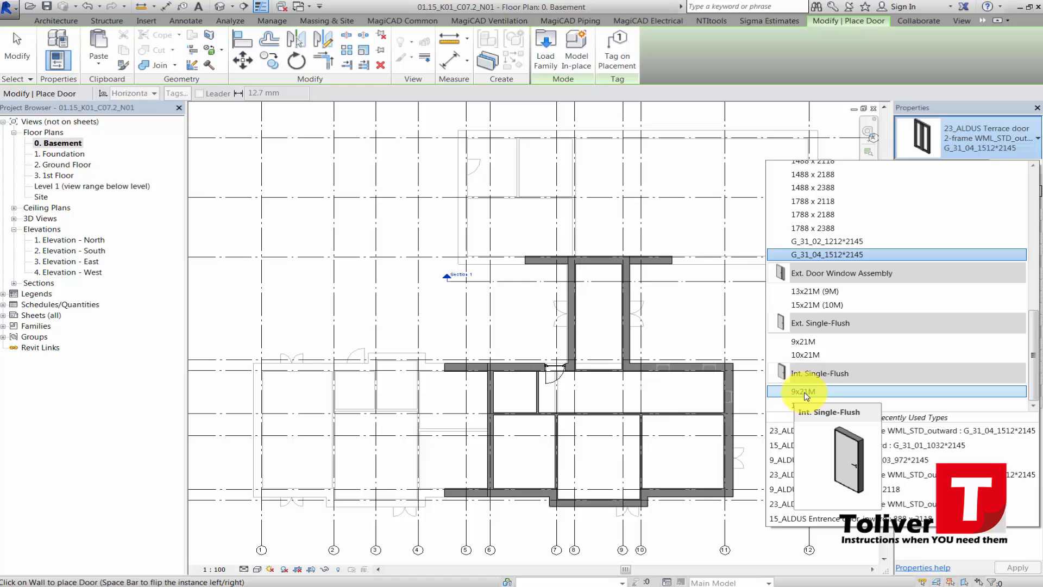
Duplicate the Int. Single-Flush 9x21M door type as G_32_01_912*2100 and set its rough width to 912 mm
click(804, 391)
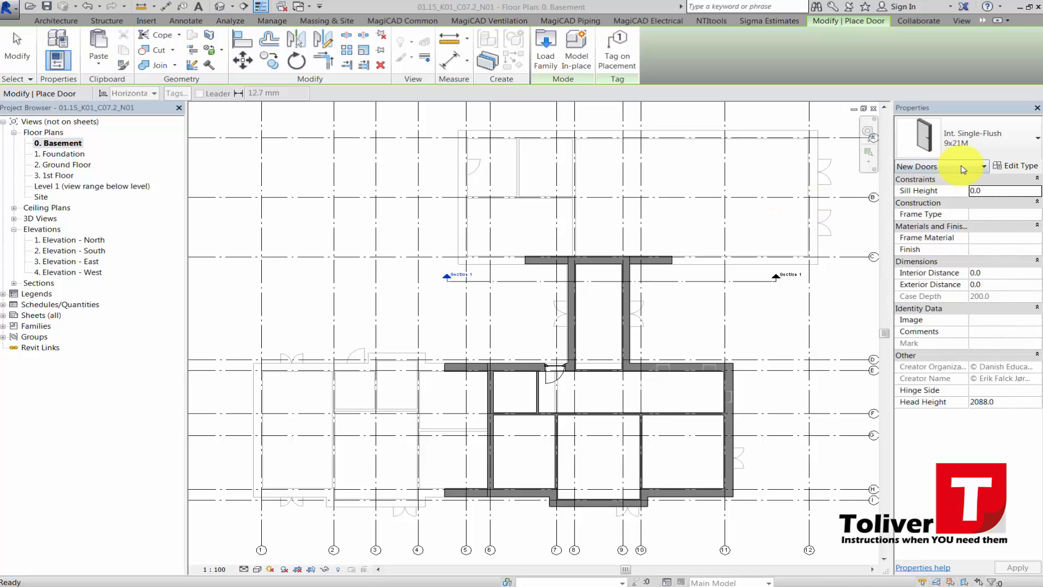
click(1015, 167)
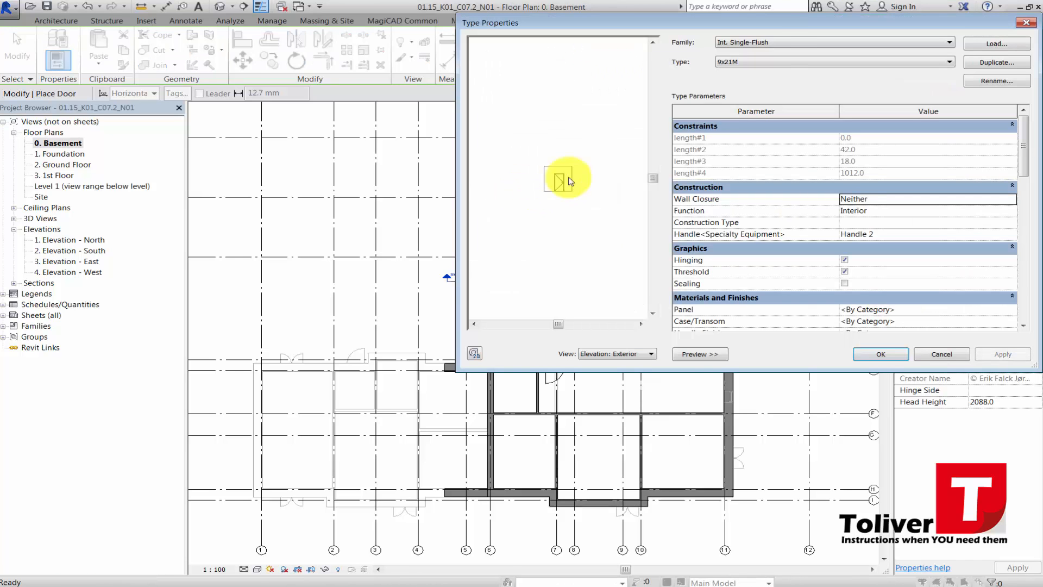
drag(773, 22, 574, 61)
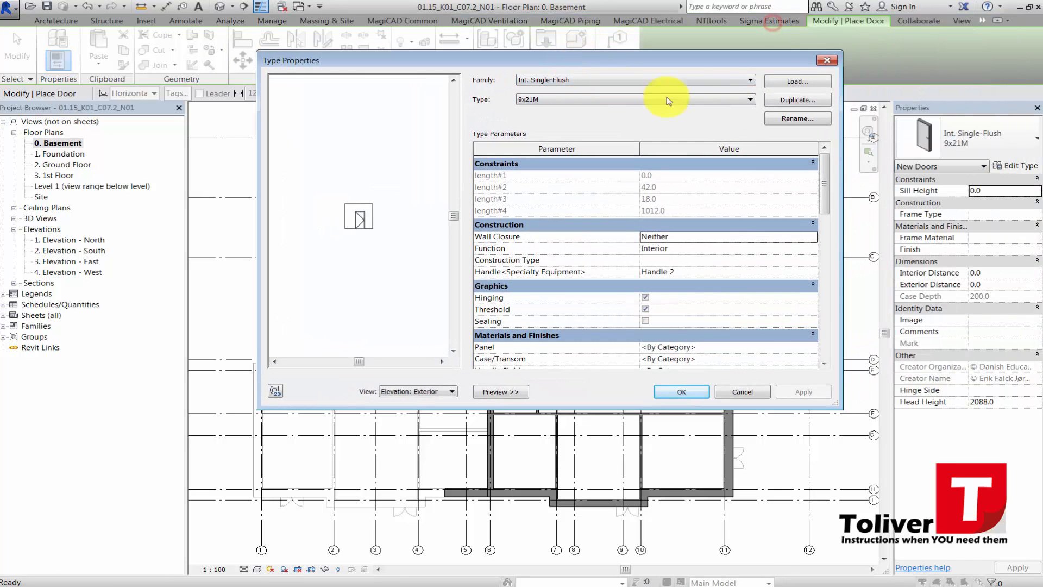
click(775, 103)
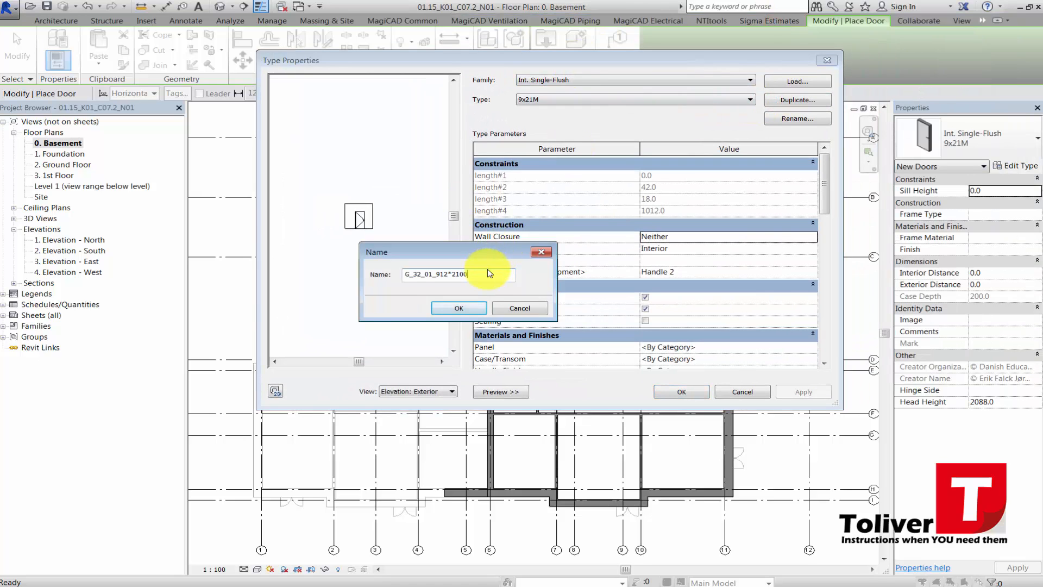
click(458, 308)
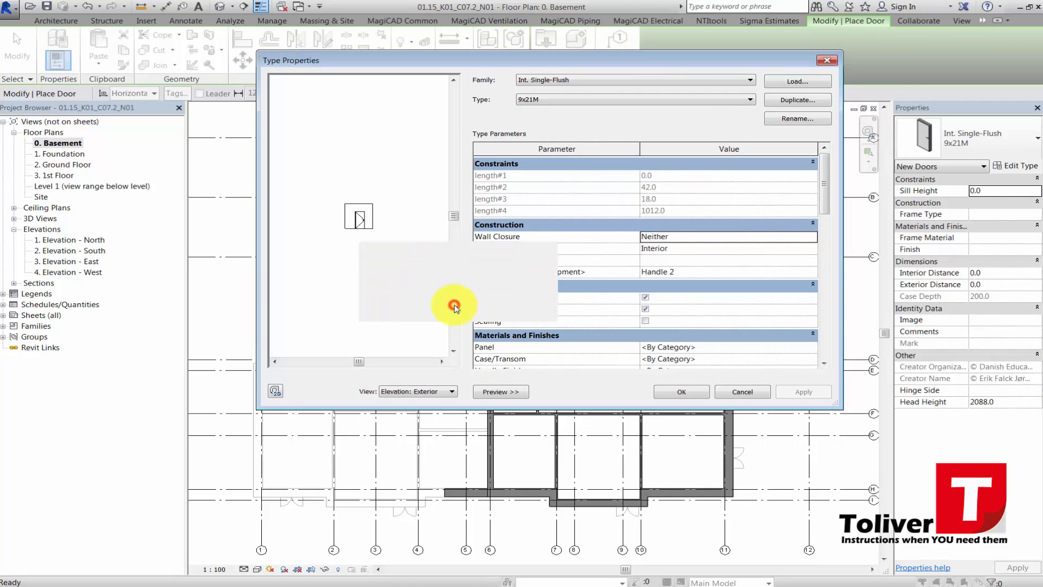
drag(827, 179, 826, 217)
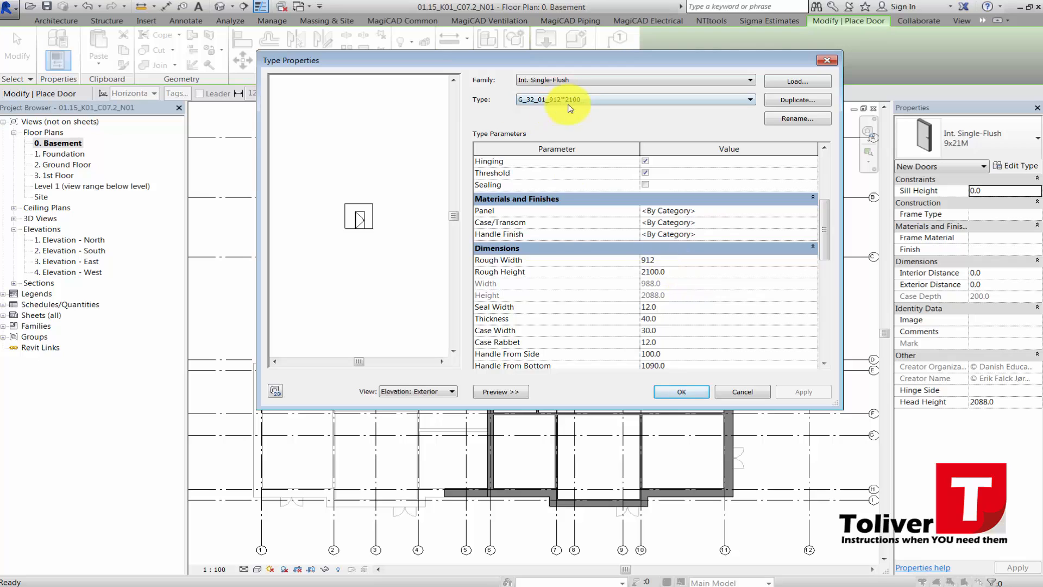
click(703, 392)
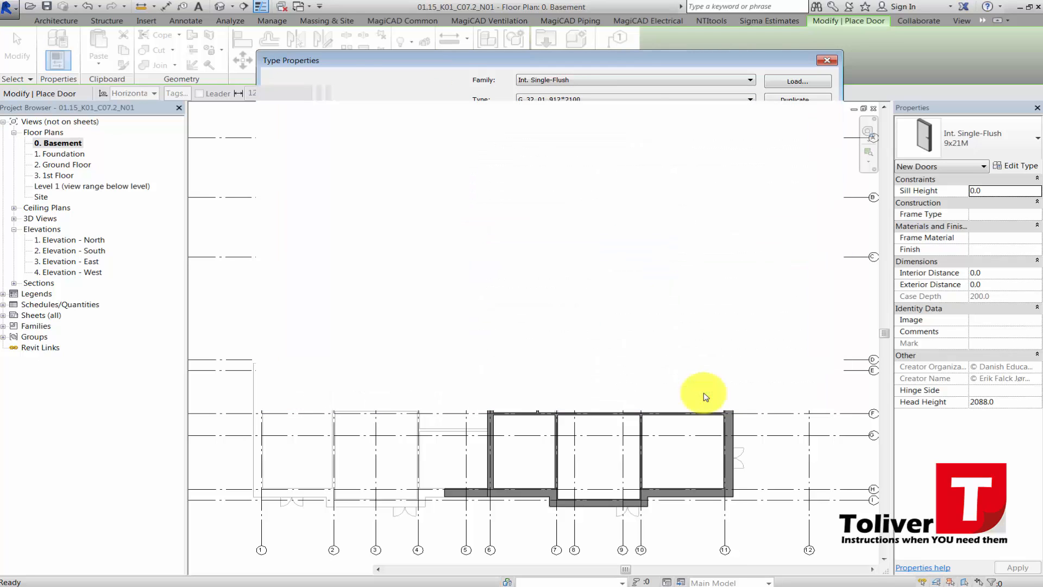
Place a G_32_01_912*2100 door in the partition beside the basement entrance door, swinging into the small room
scroll(508, 405, up, 3)
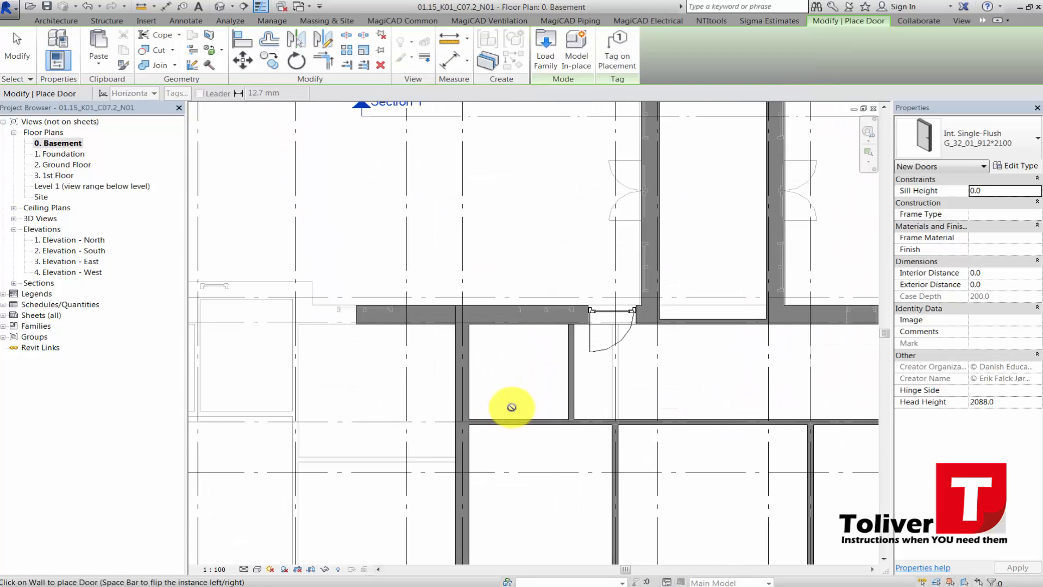
scroll(584, 388, up, 2)
scroll(575, 379, up, 2)
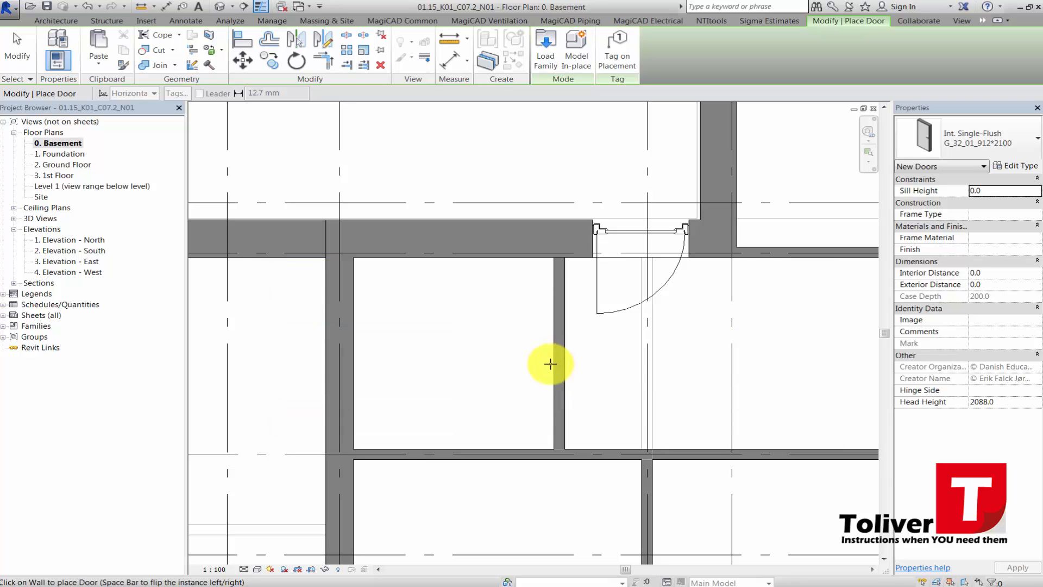
key(space)
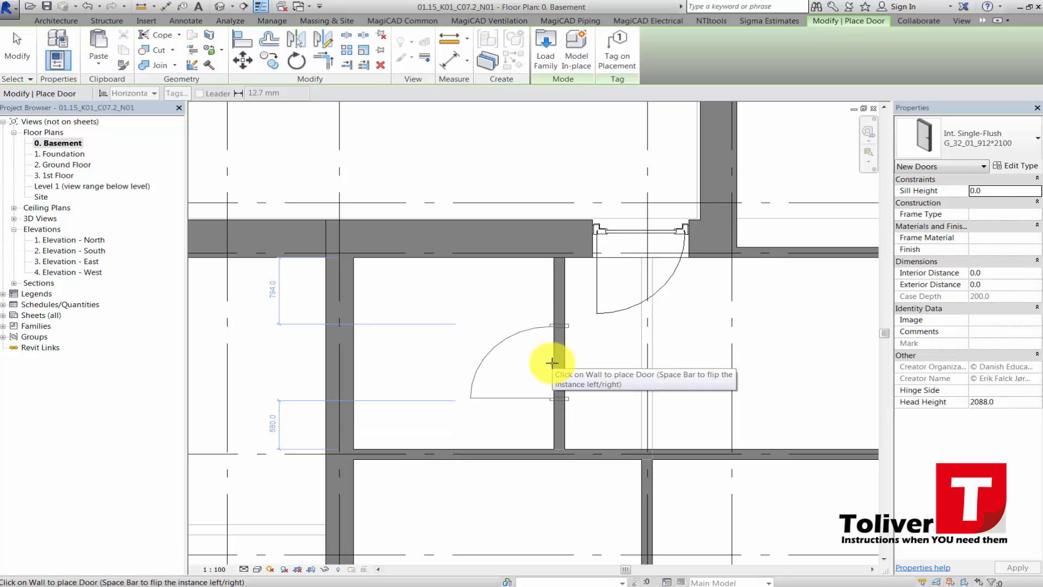
key(space)
key(space)
key(space)
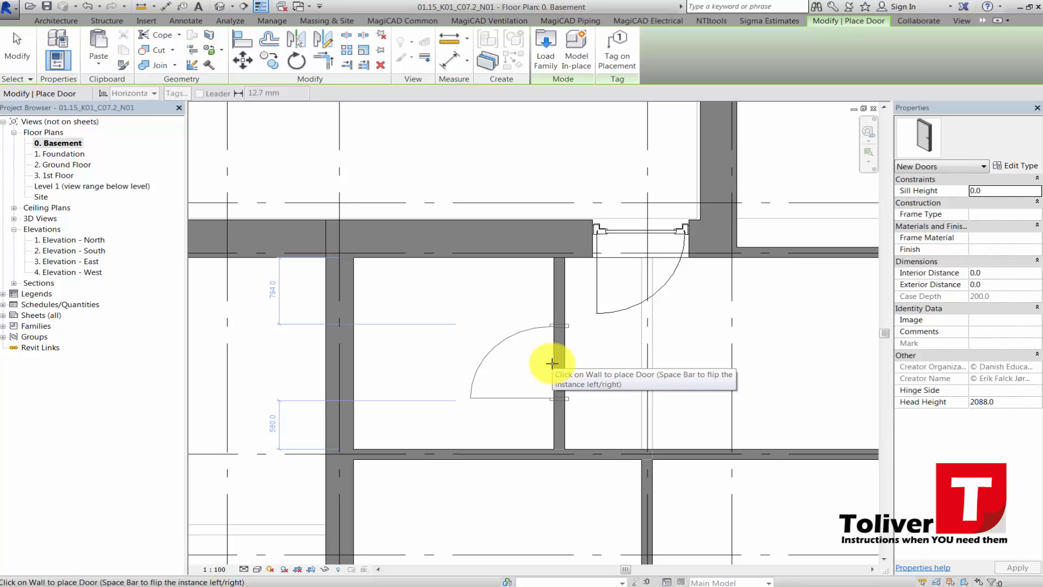
click(552, 364)
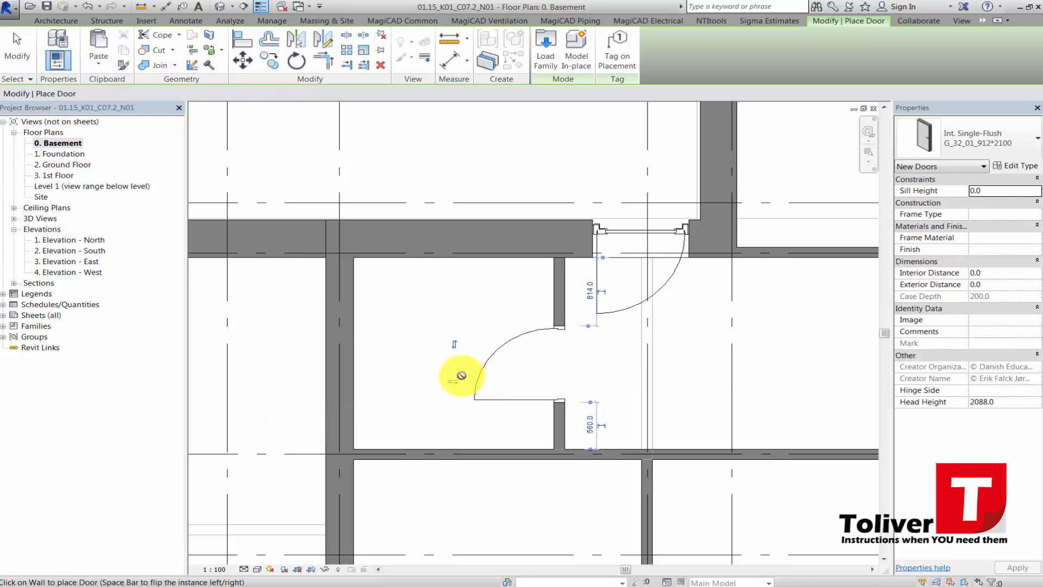
scroll(543, 355, up, 2)
key(Escape)
key(Escape)
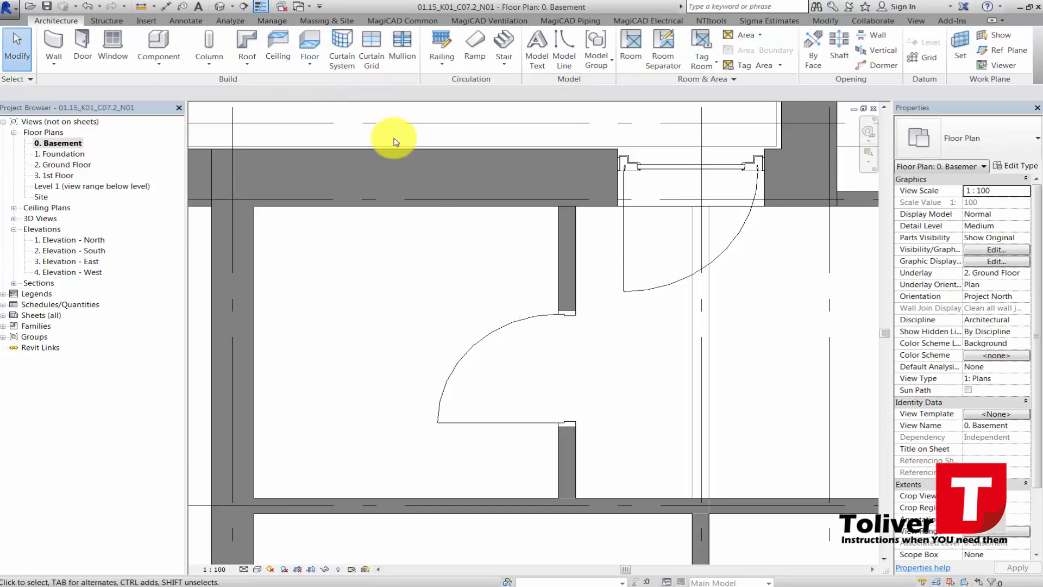
Measure the new interior door's opening width with an aligned dimension, without placing it
key(d)
key(i)
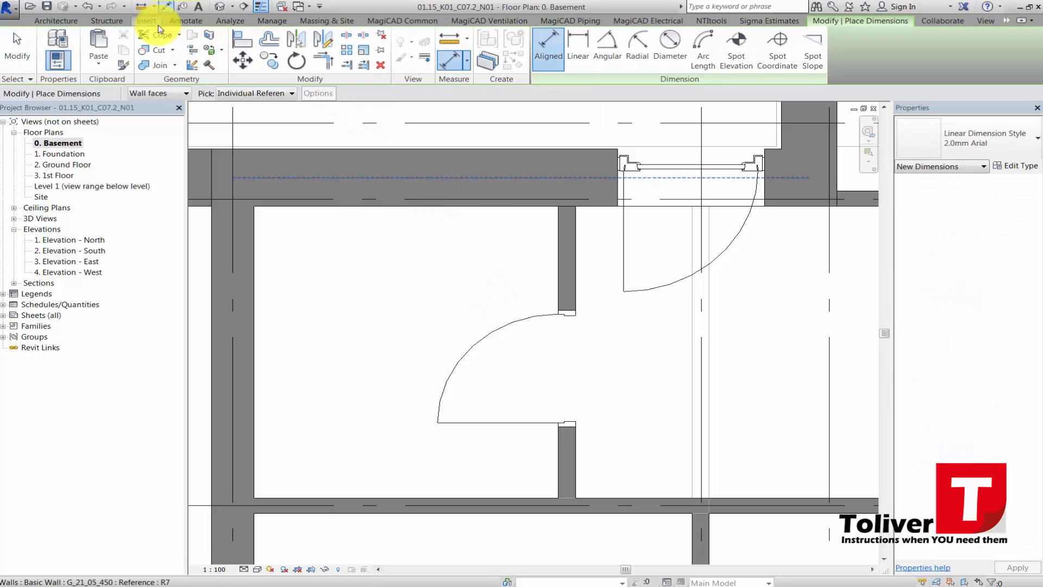
click(181, 22)
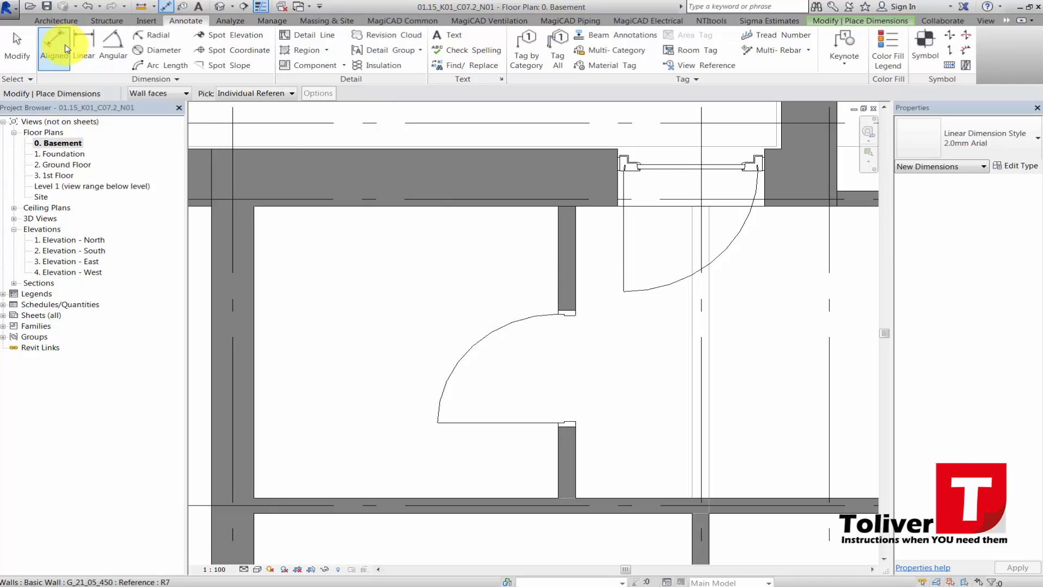
scroll(566, 307, up, 2)
click(570, 309)
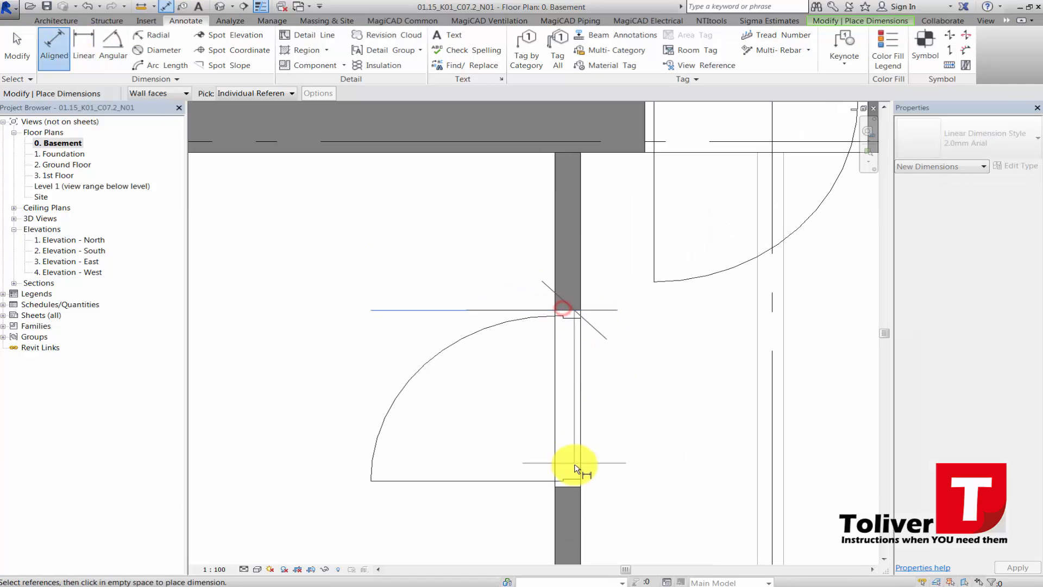
click(572, 489)
scroll(458, 379, down, 4)
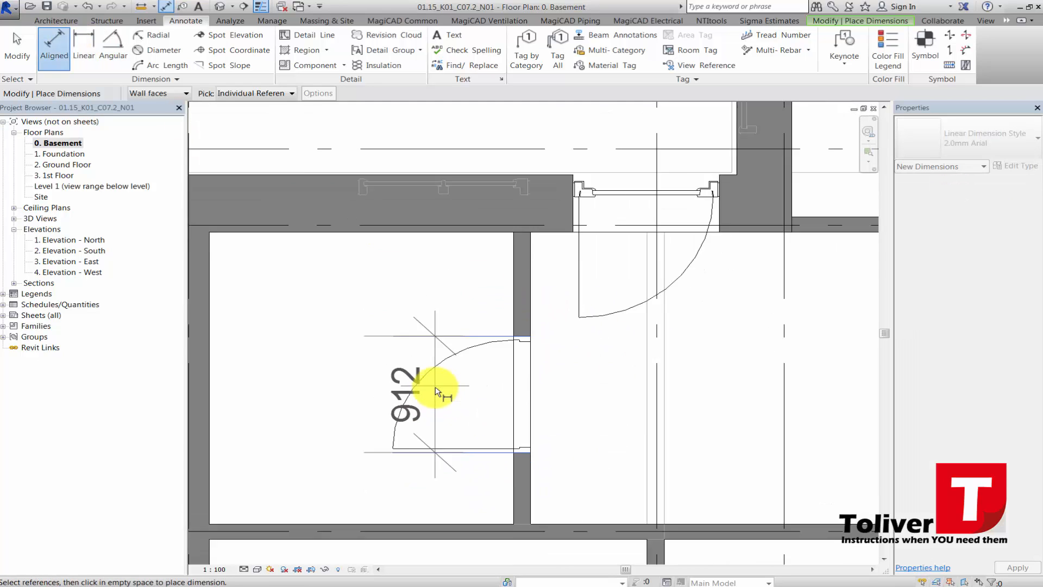
scroll(437, 390, down, 1)
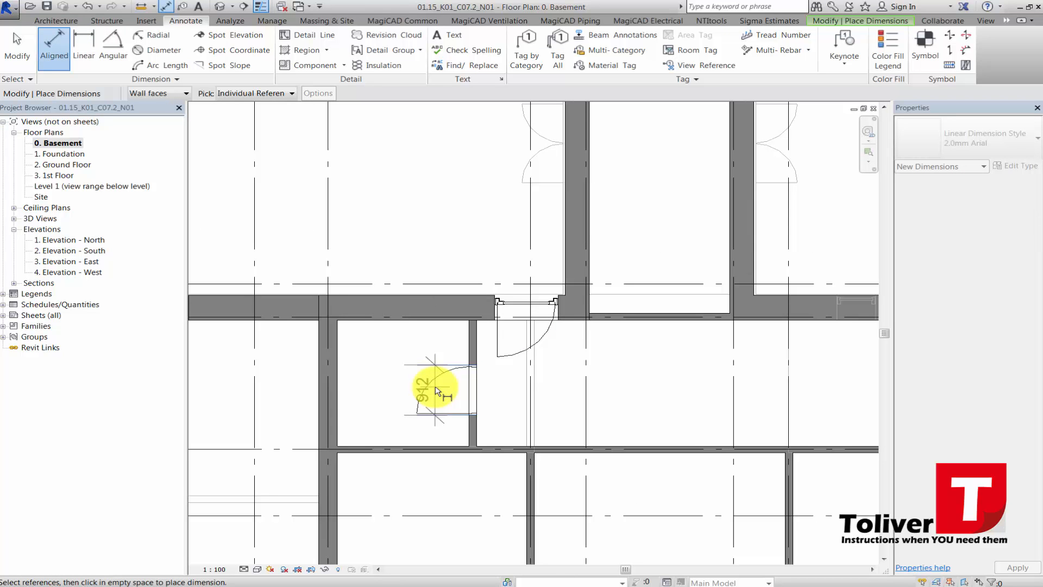
key(Escape)
key(Escape)
scroll(436, 388, up, 4)
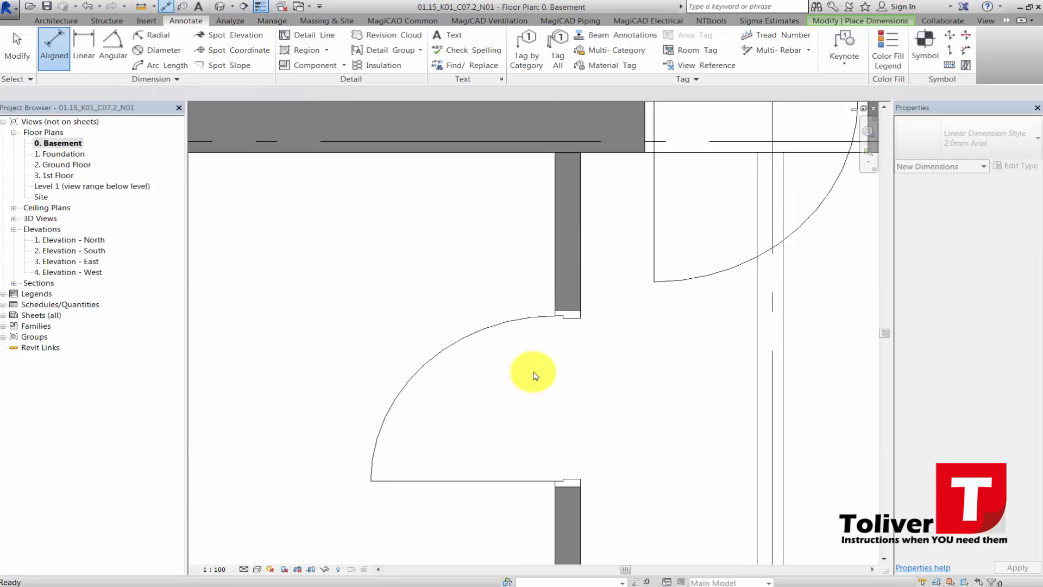
scroll(532, 376, down, 1)
scroll(456, 362, down, 3)
key(d)
key(i)
middle_drag(570, 406, 446, 337)
scroll(466, 336, down, 3)
key(Escape)
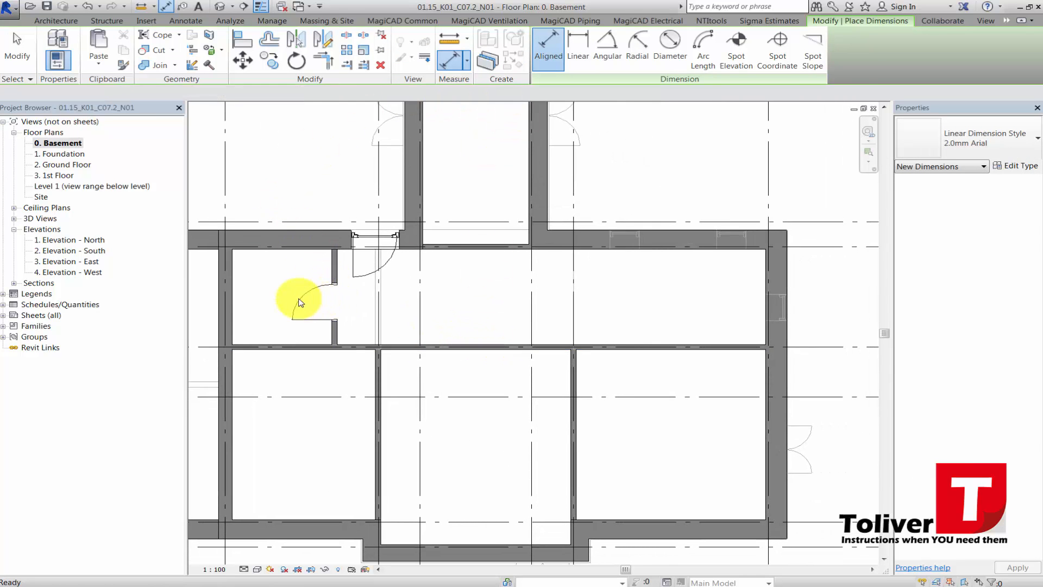
Create a similar door in the wall between the corridor and lower-right room, 600 mm from that room's left partition and swinging into the room
click(297, 300)
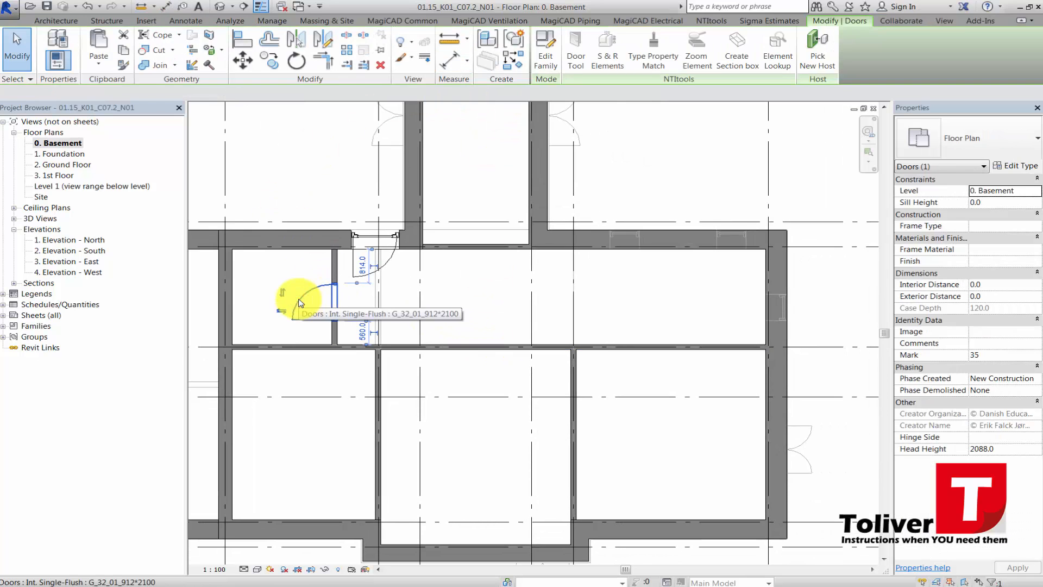
right_click(299, 300)
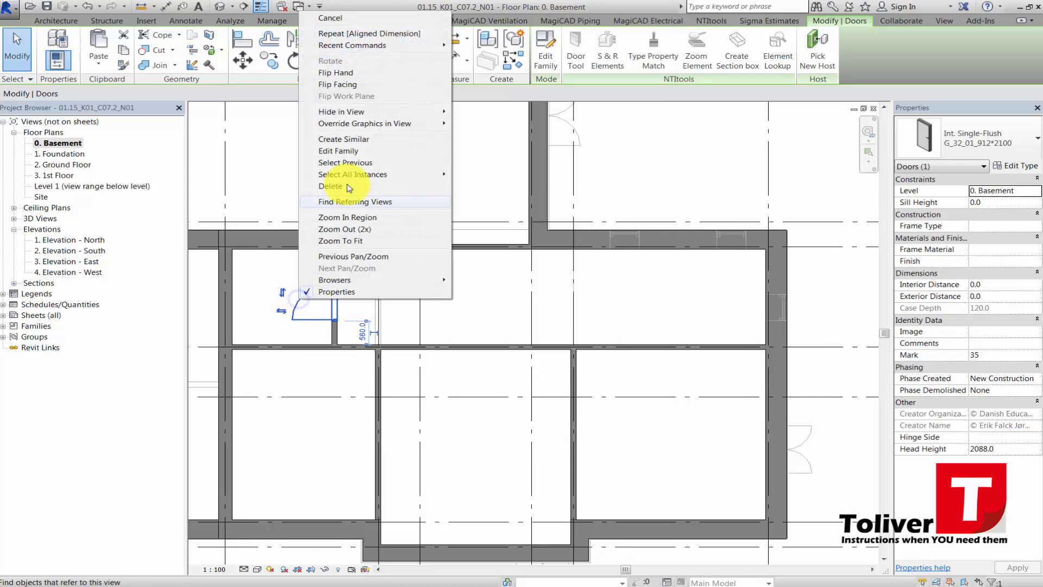
click(366, 141)
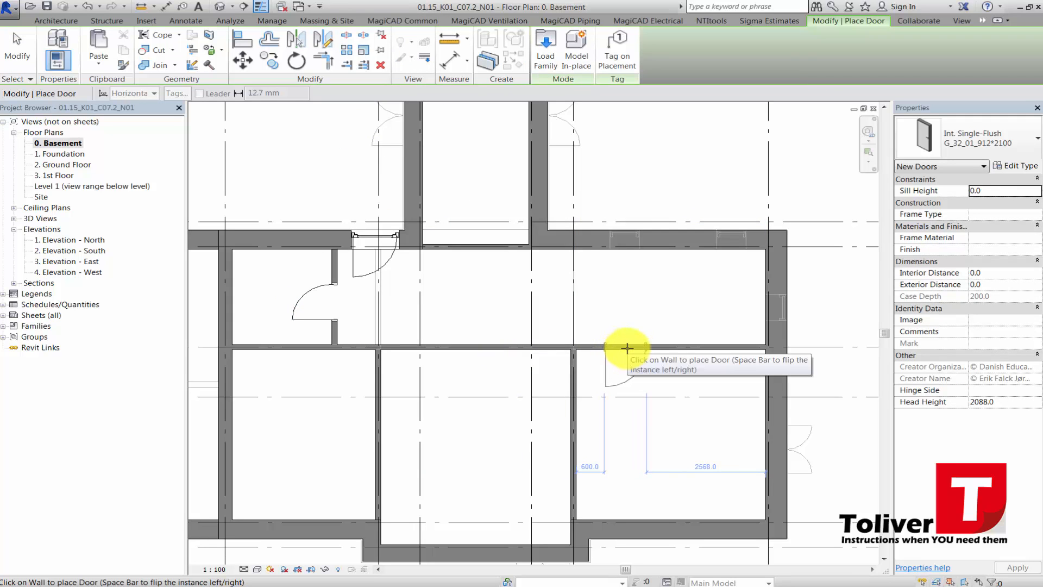
click(627, 347)
scroll(424, 336, down, 2)
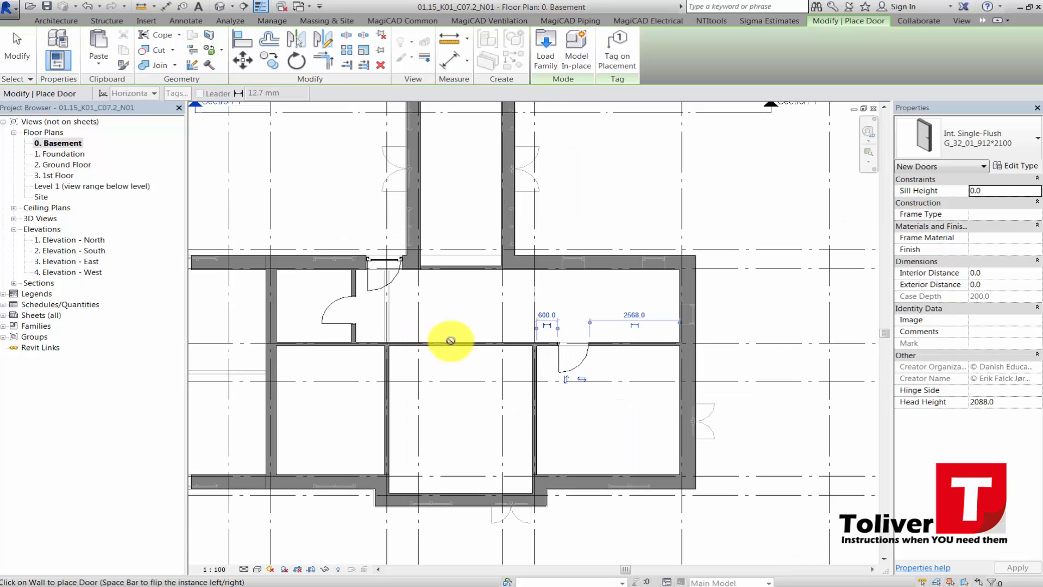
key(Escape)
key(Escape)
scroll(449, 324, down, 2)
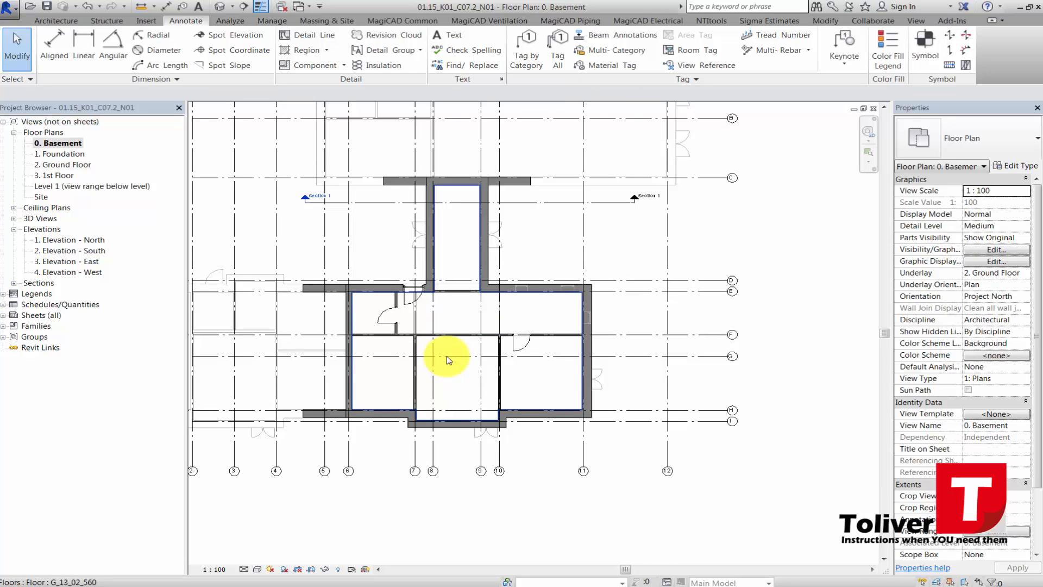
Split the wall between the corridor and the middle room at two points, about 3400 mm apart
scroll(445, 359, up, 5)
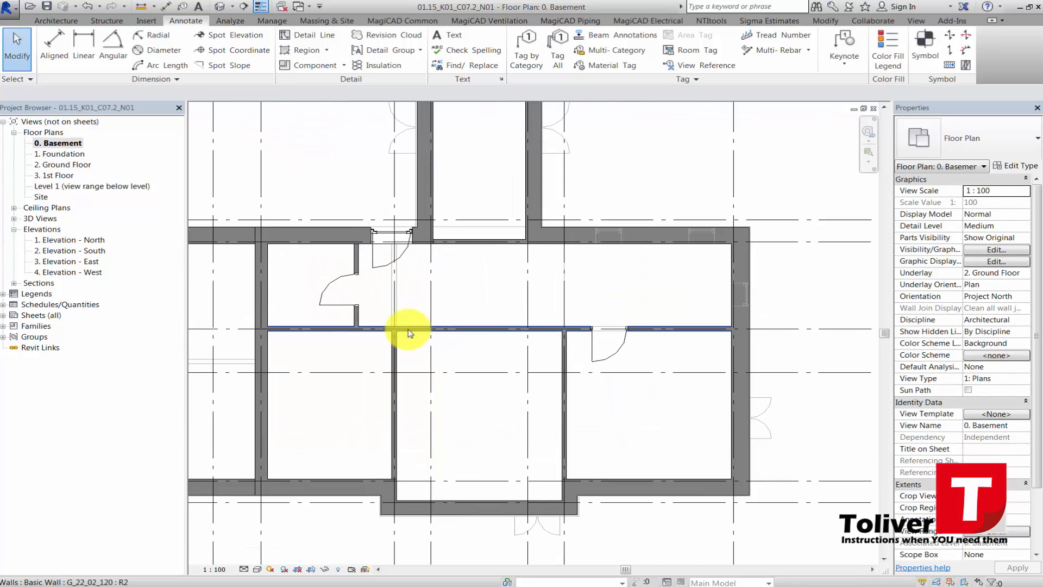
scroll(402, 328, up, 3)
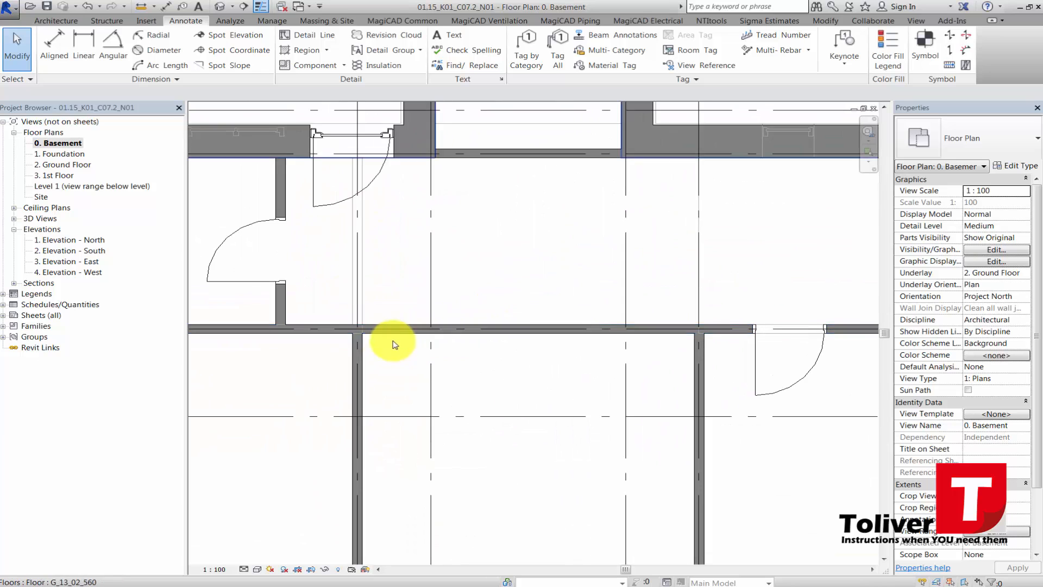
scroll(367, 335, down, 4)
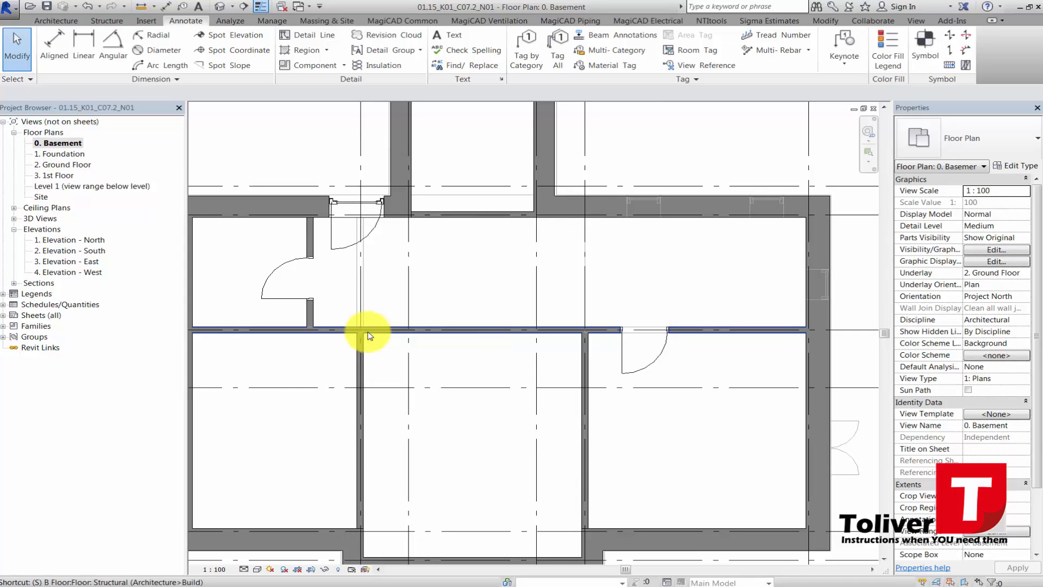
key(s)
key(l)
click(382, 328)
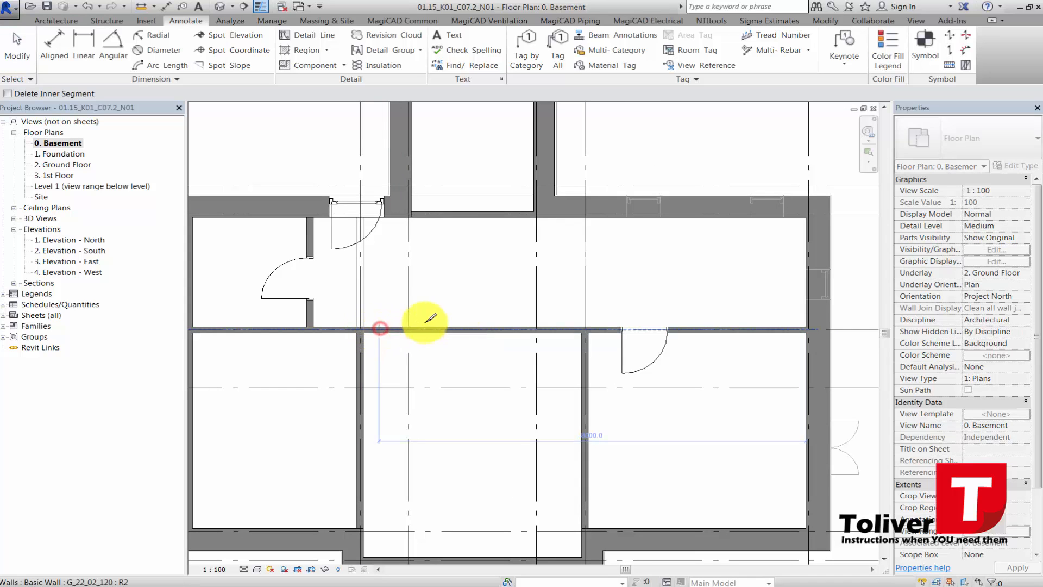
click(560, 325)
key(Escape)
Try to move the separated middle wall segment down into the middle room
drag(461, 333, 459, 422)
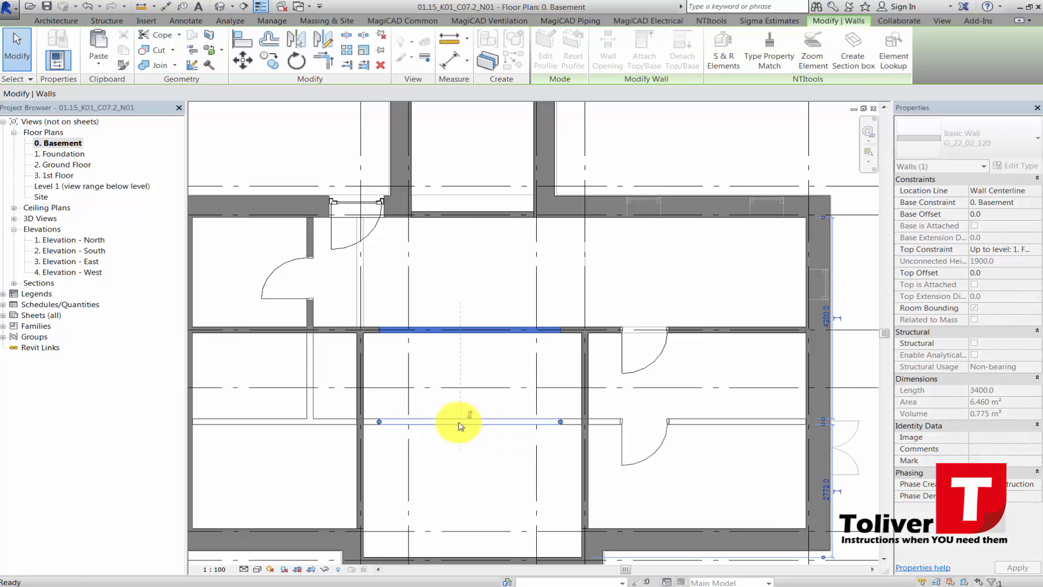
key(Escape)
key(Escape)
Remove the separated middle wall segment and stretch the right-hand wall back toward the left one, leaving a small gap
click(392, 329)
scroll(390, 330, up, 2)
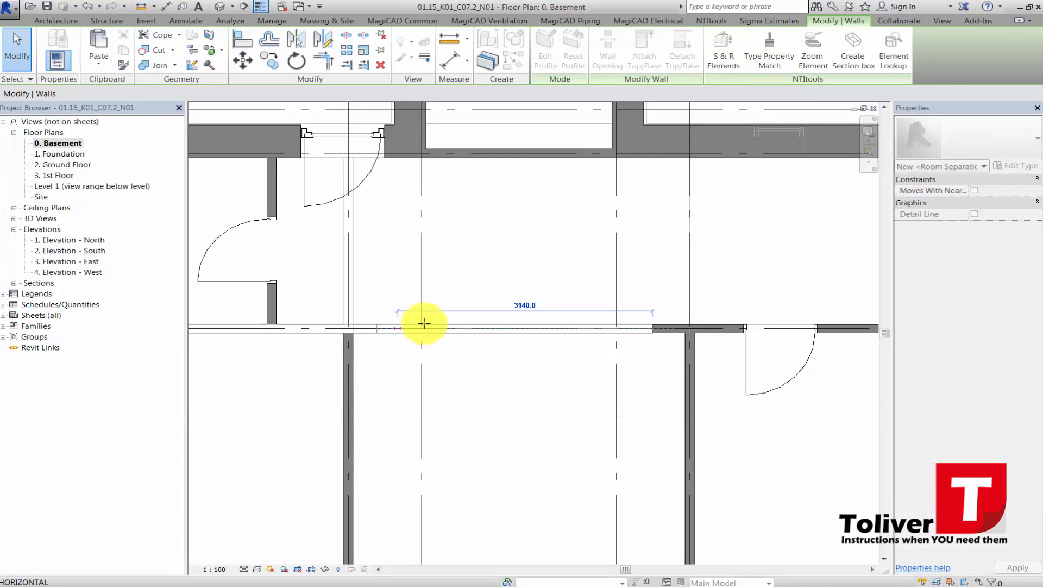
click(581, 326)
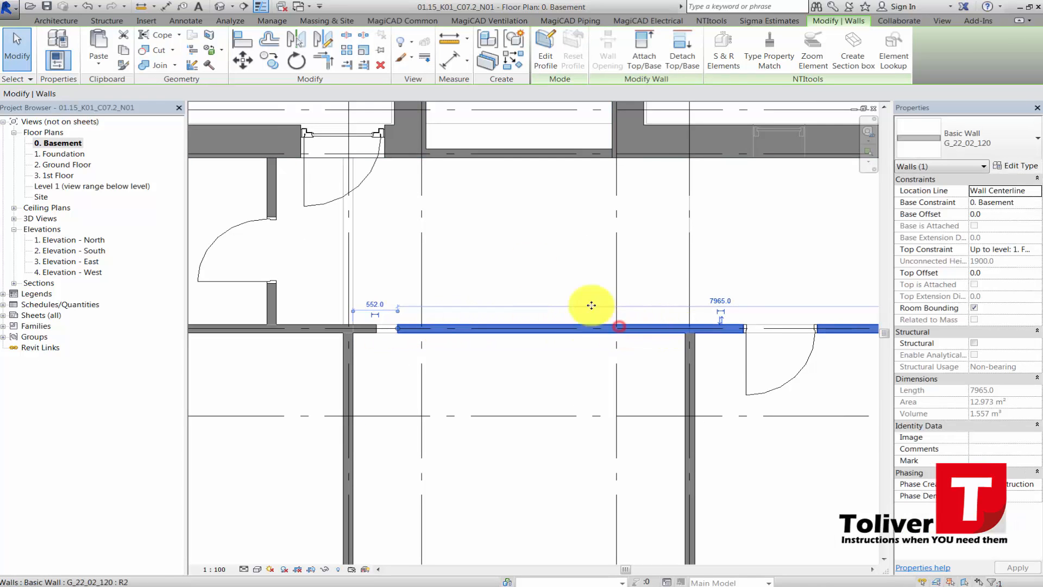
Split the corridor wall above the middle room near its right-hand partition, using Split with Gap and a 25.4 mm joint gap
click(360, 35)
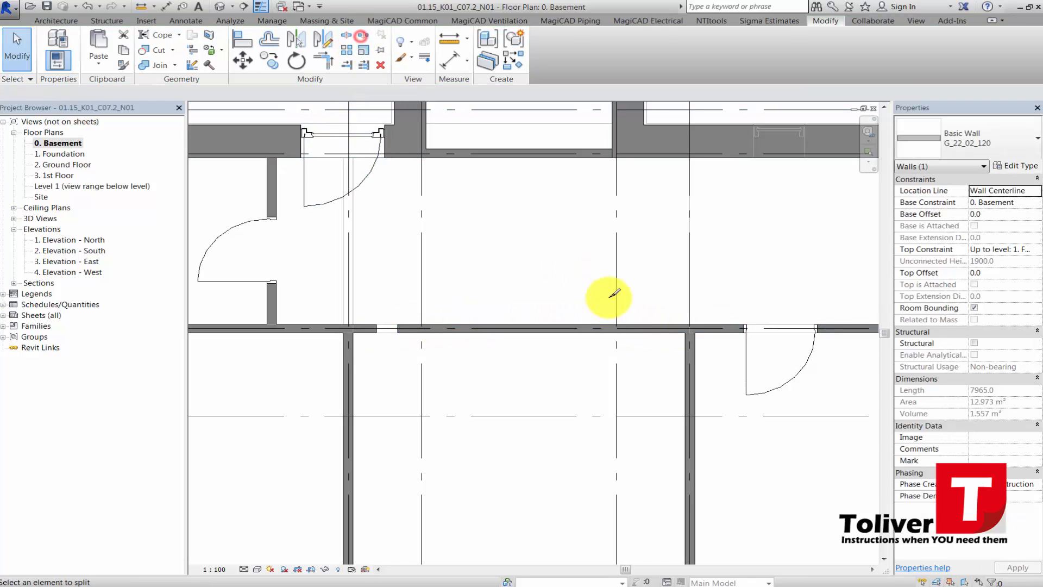
click(640, 329)
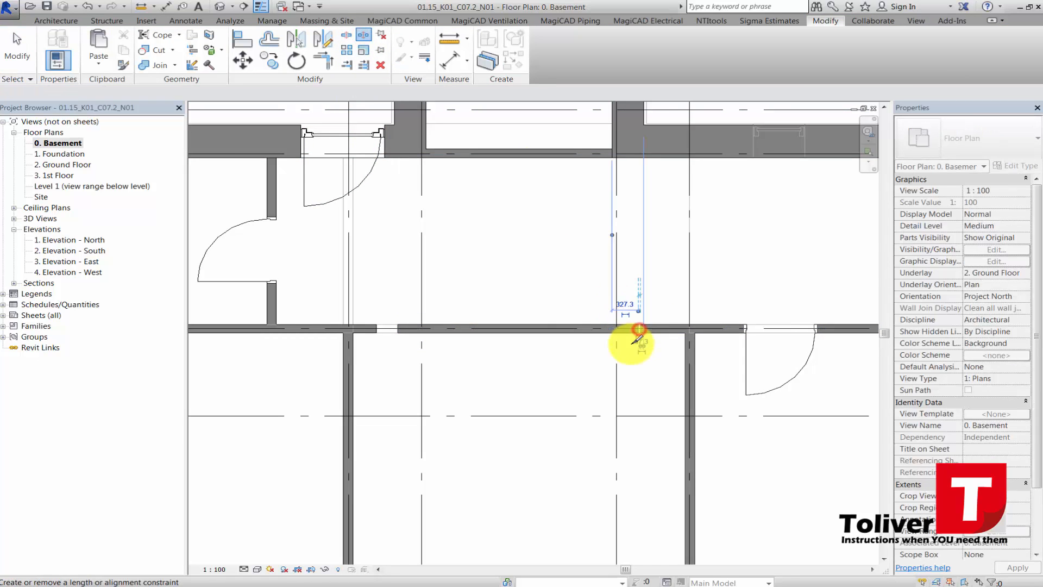
click(364, 36)
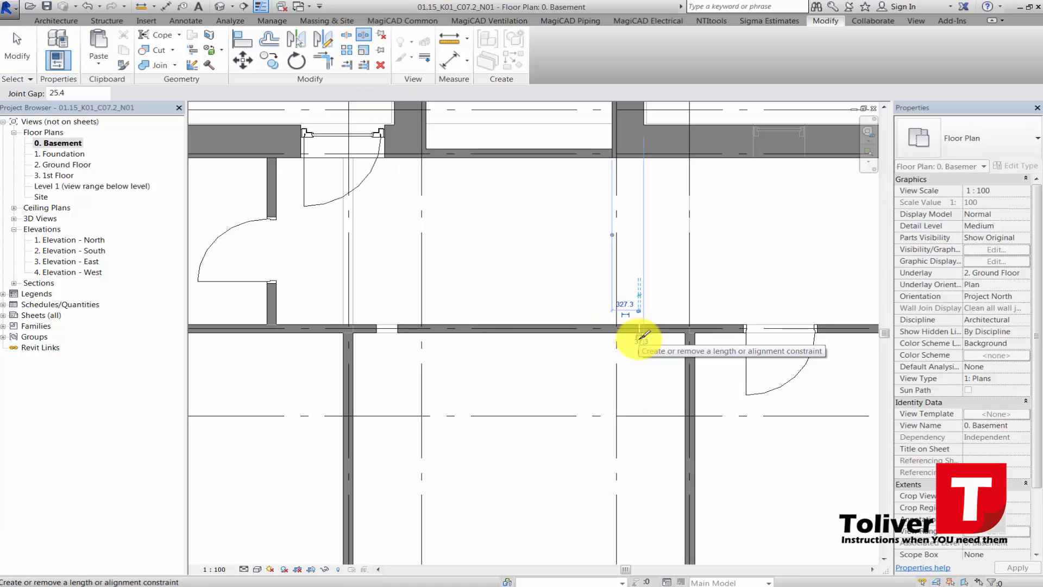
Try to separate the middle corridor wall segment at the gap and move it down into the middle room
click(640, 337)
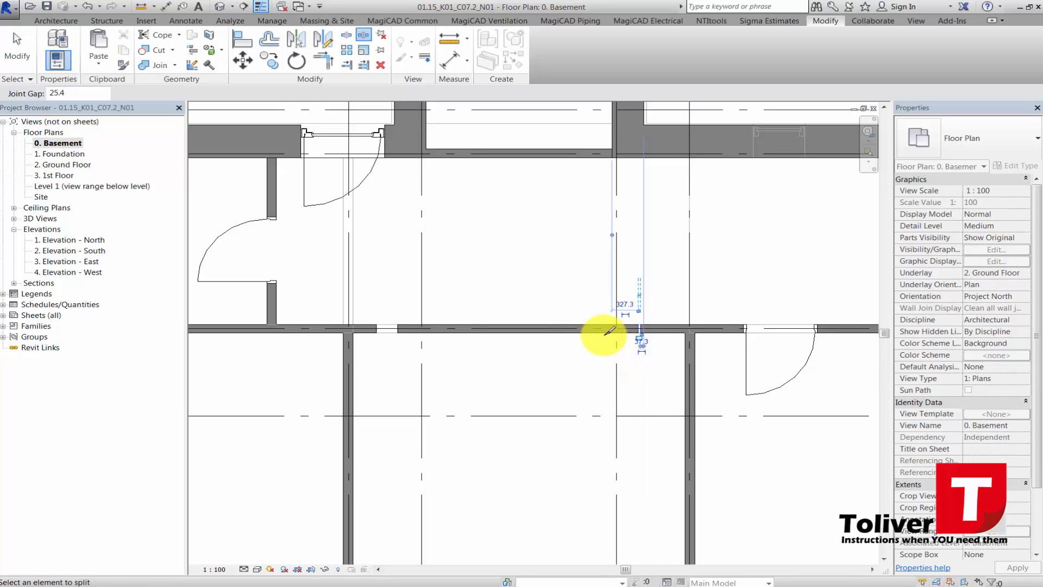
key(Escape)
click(567, 330)
drag(576, 390, 570, 401)
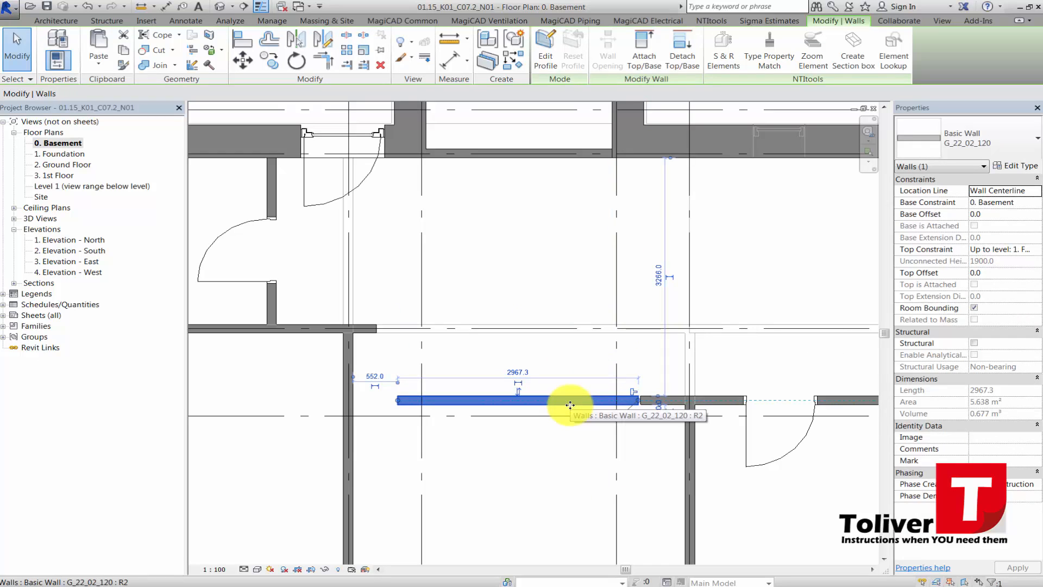
key(ctrl+z)
Unlock the gap constraint and move the middle wall segment down into the middle room, about 2020 mm below the corridor wall
click(633, 328)
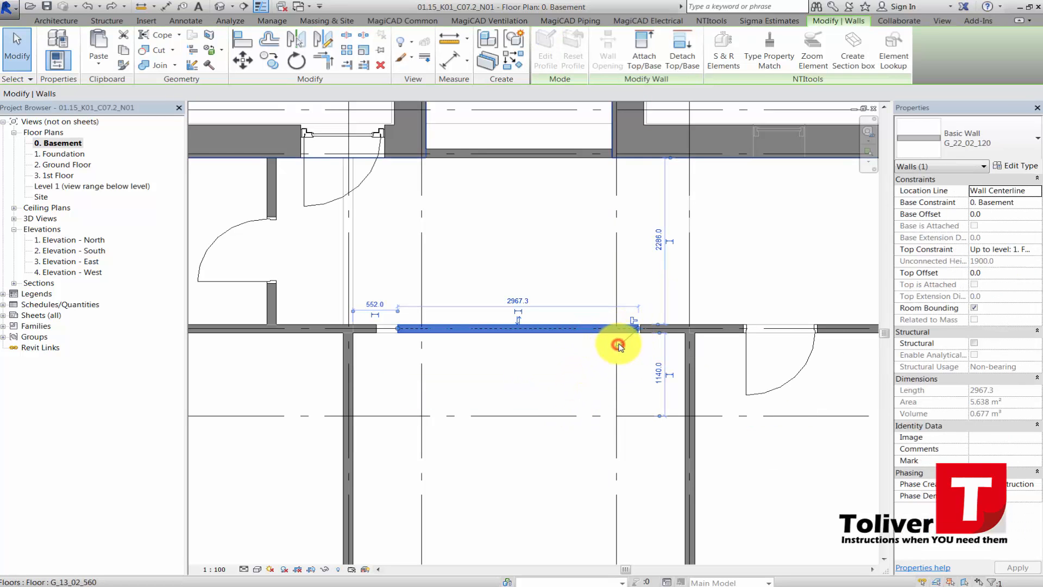
drag(600, 336, 594, 402)
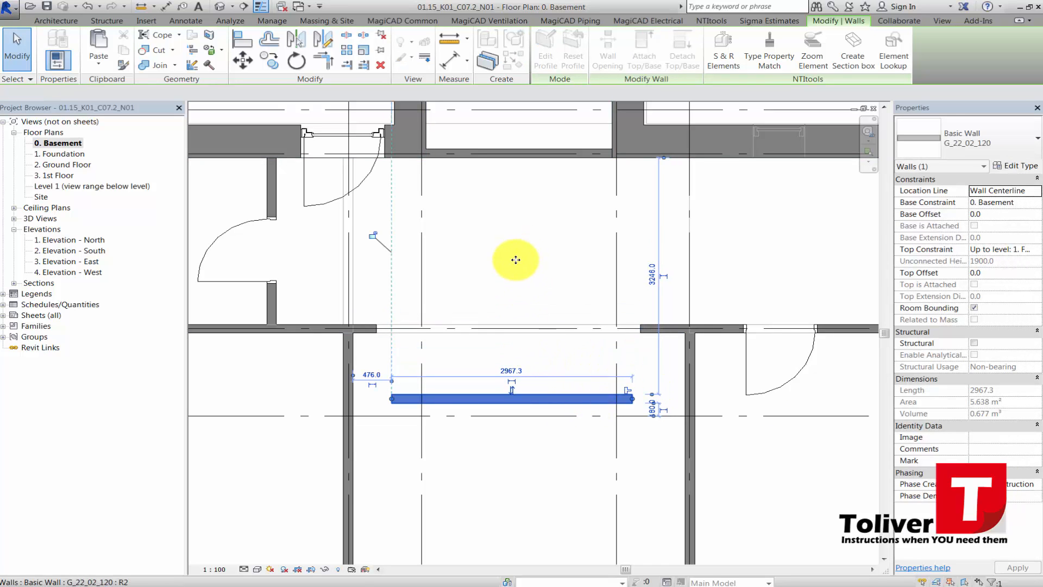
scroll(496, 305, down, 3)
drag(496, 269, 461, 311)
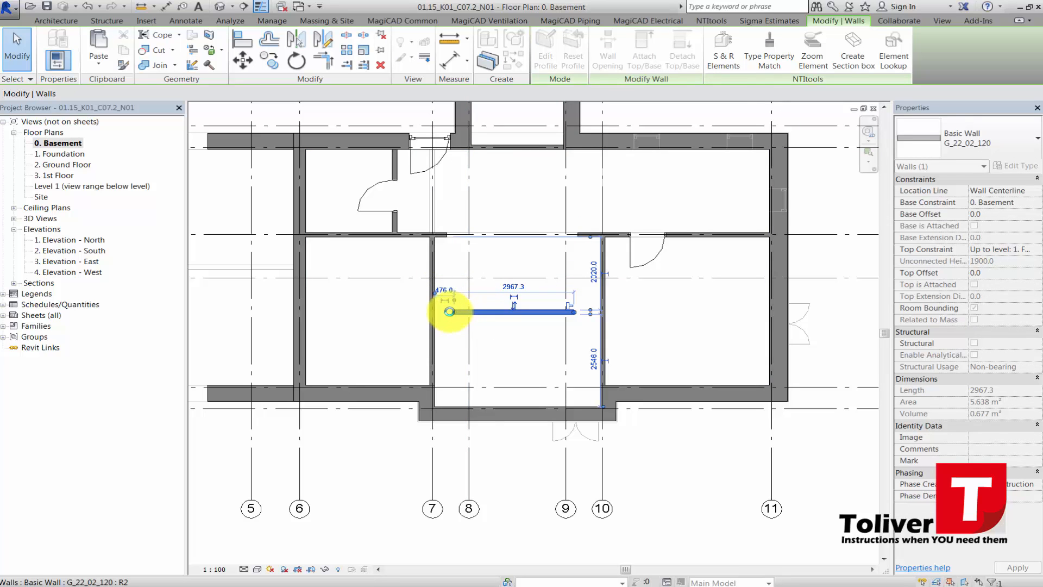
Stretch both ends of the moved wall segment to meet the middle room's left and right partitions
scroll(448, 311, up, 3)
drag(449, 314, 407, 315)
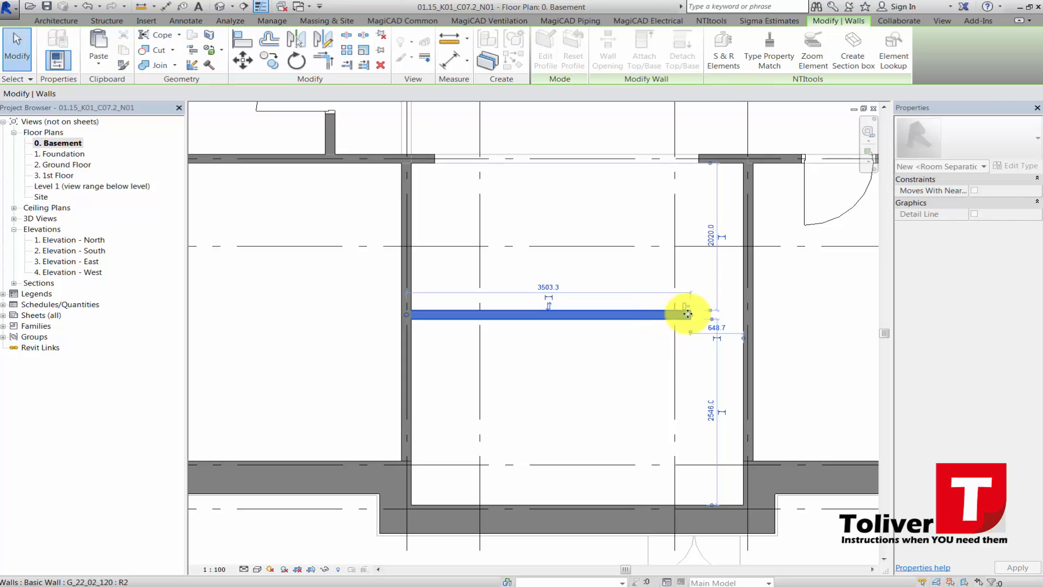
drag(689, 316, 745, 311)
scroll(530, 317, down, 2)
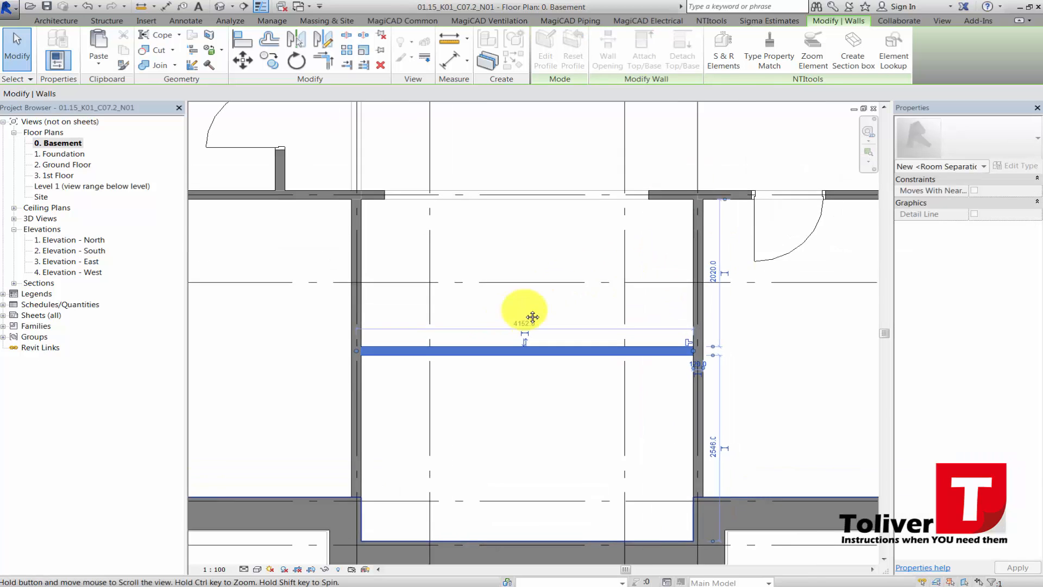
key(Escape)
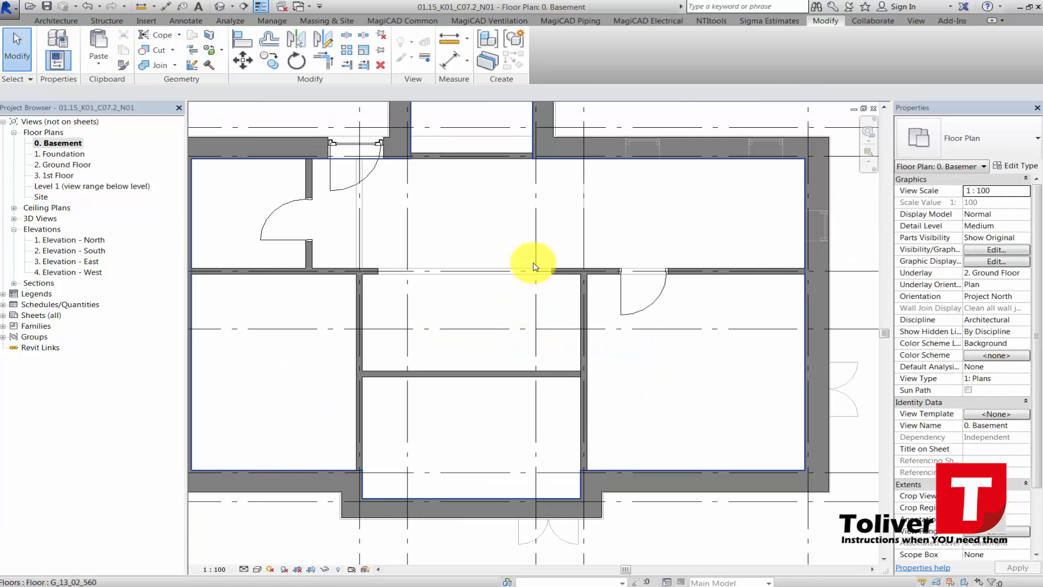
Trim the remaining corridor wall stubs into corners with the middle room's partitions using Trim/Extend to Corner
key(t)
key(r)
click(596, 276)
click(360, 296)
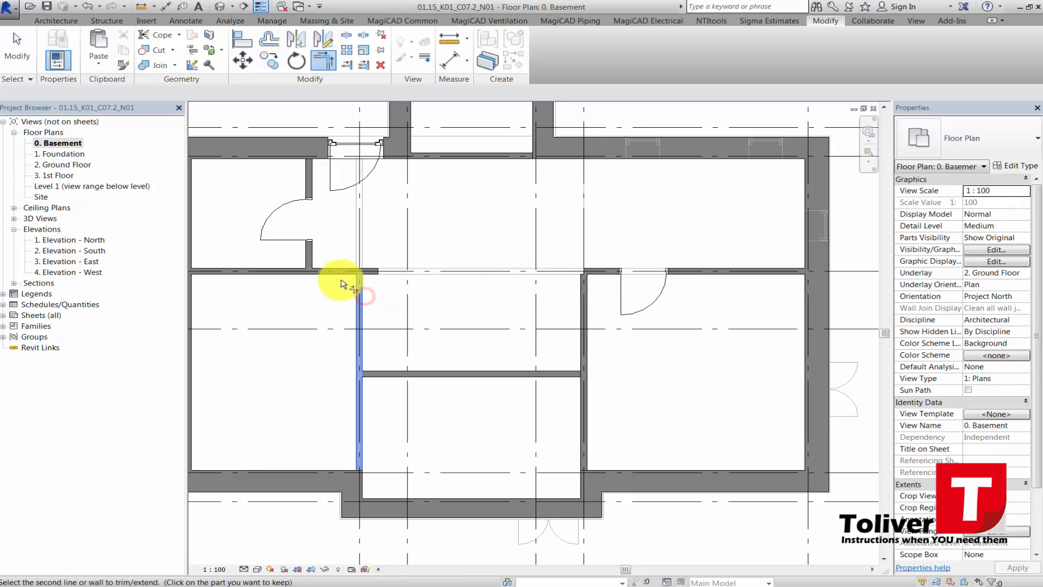
click(339, 277)
scroll(496, 279, down, 2)
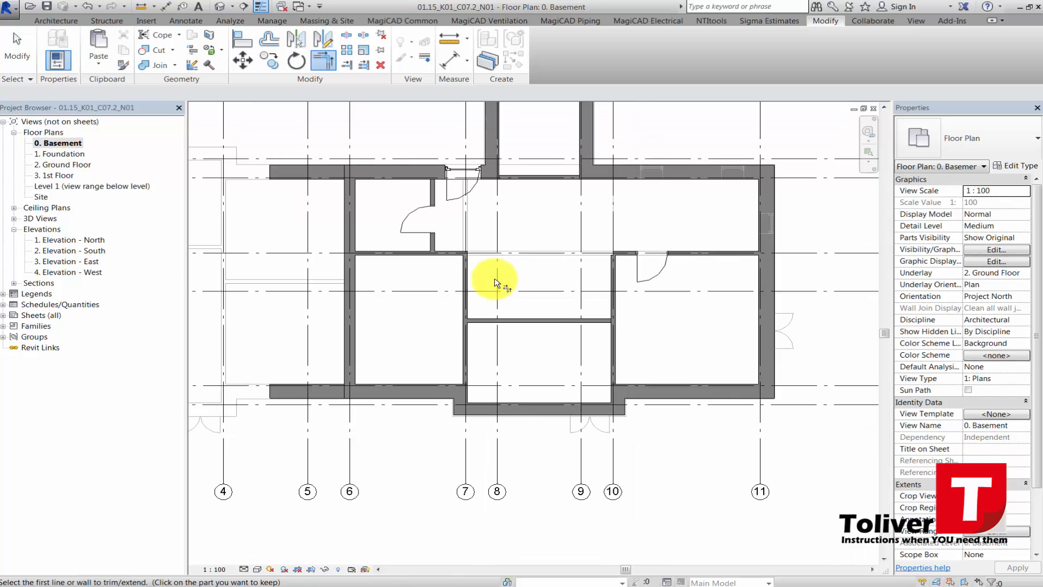
key(Escape)
key(Escape)
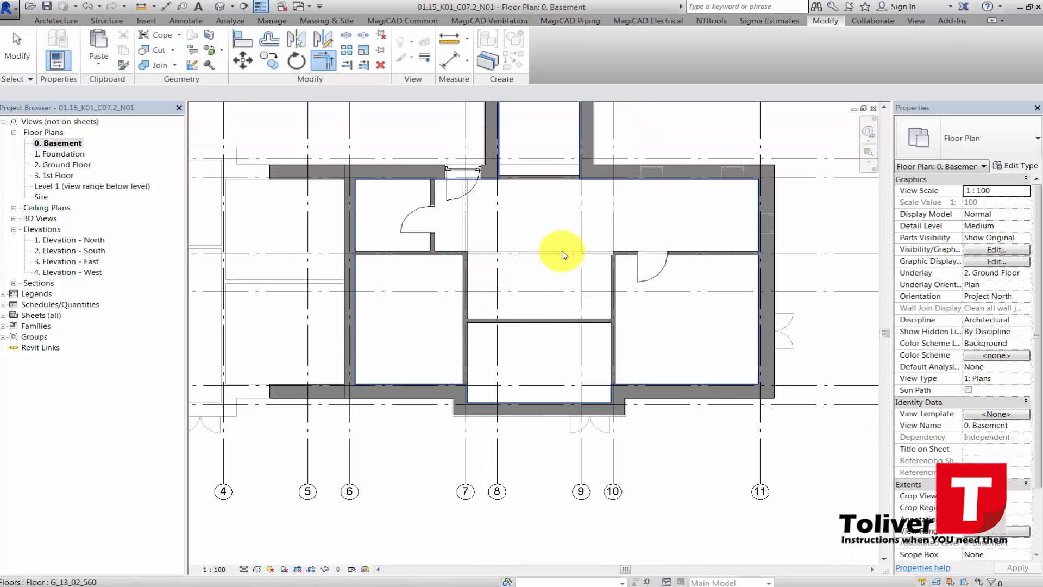
Move the small upper-left room's partition with its door to about 1704 mm from the room's left wall
scroll(440, 247, up, 2)
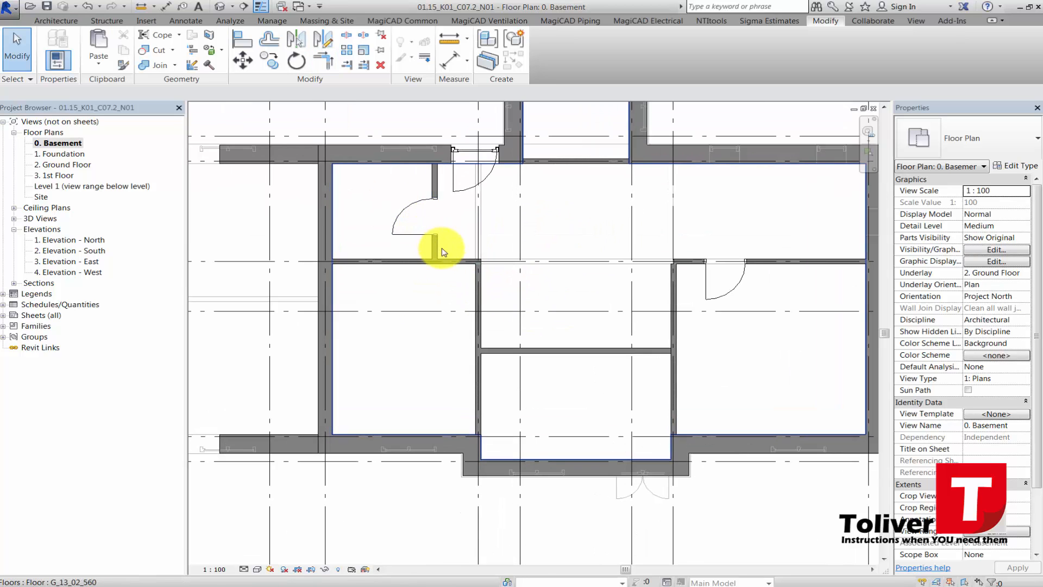
click(435, 248)
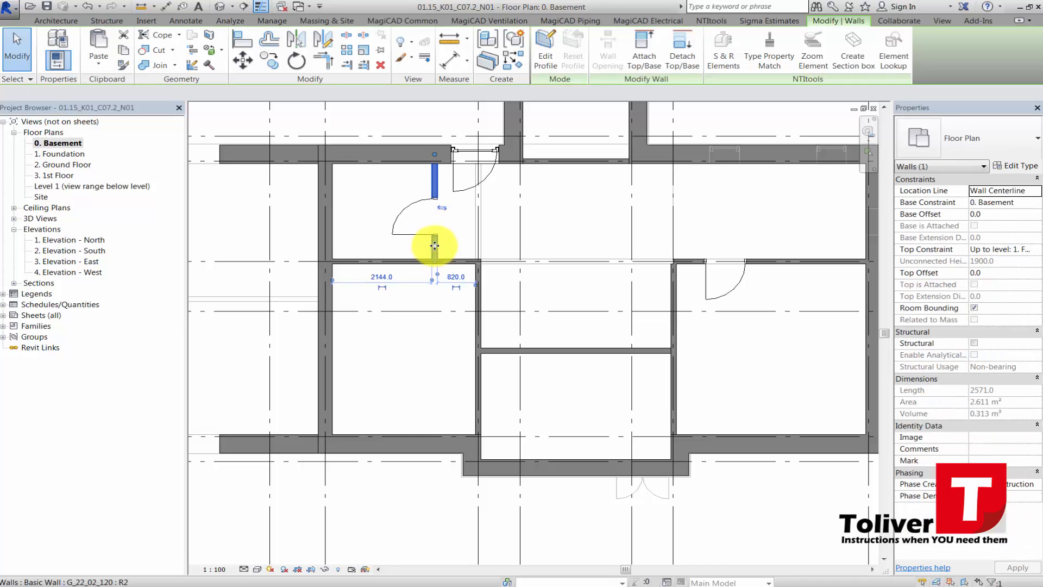
scroll(431, 245, up, 2)
drag(427, 245, 403, 246)
scroll(451, 195, down, 1)
middle_drag(452, 193, 453, 244)
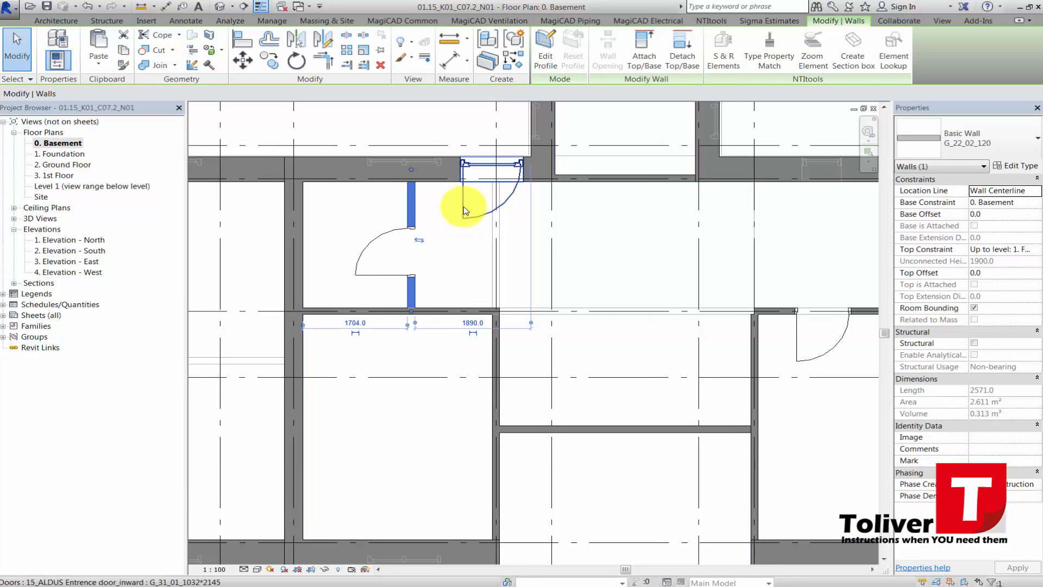
Create a similar G_32_01_912*2100 door in the lower-left room's corridor wall, 174 mm from the wall's right end
click(387, 237)
right_click(388, 237)
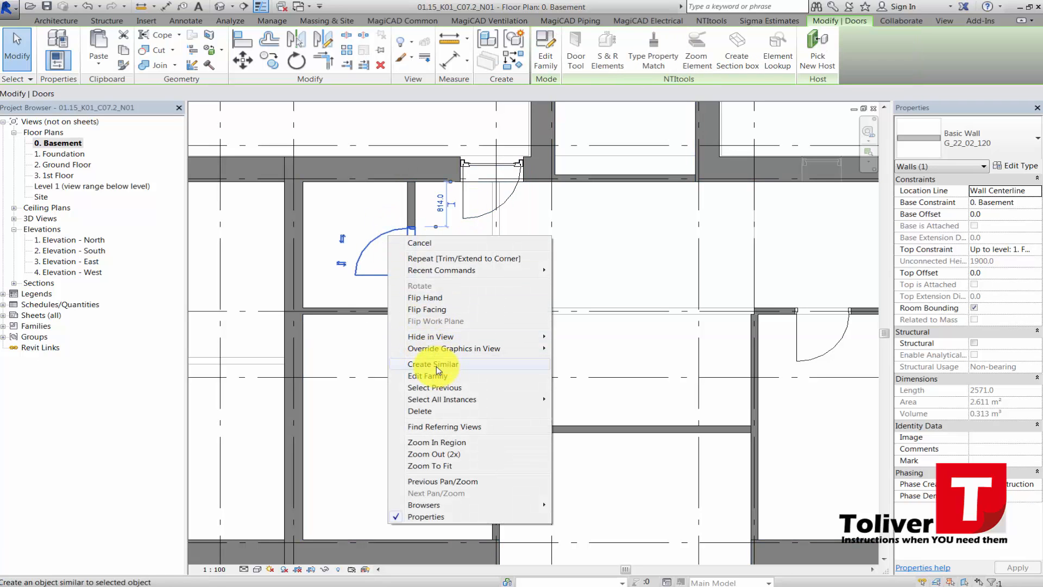
click(436, 368)
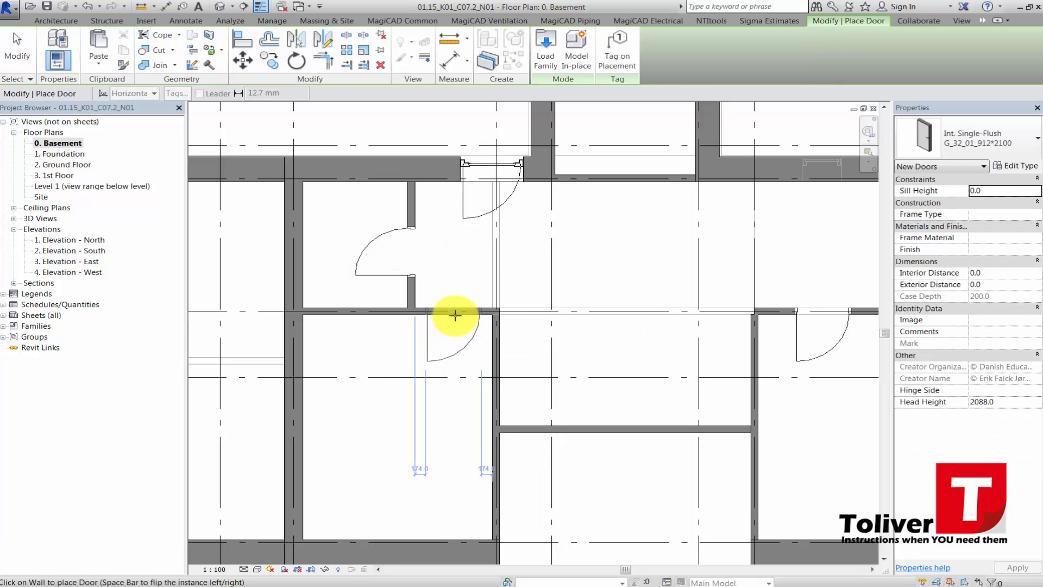
click(455, 315)
scroll(481, 312, down, 2)
middle_drag(548, 220, 516, 256)
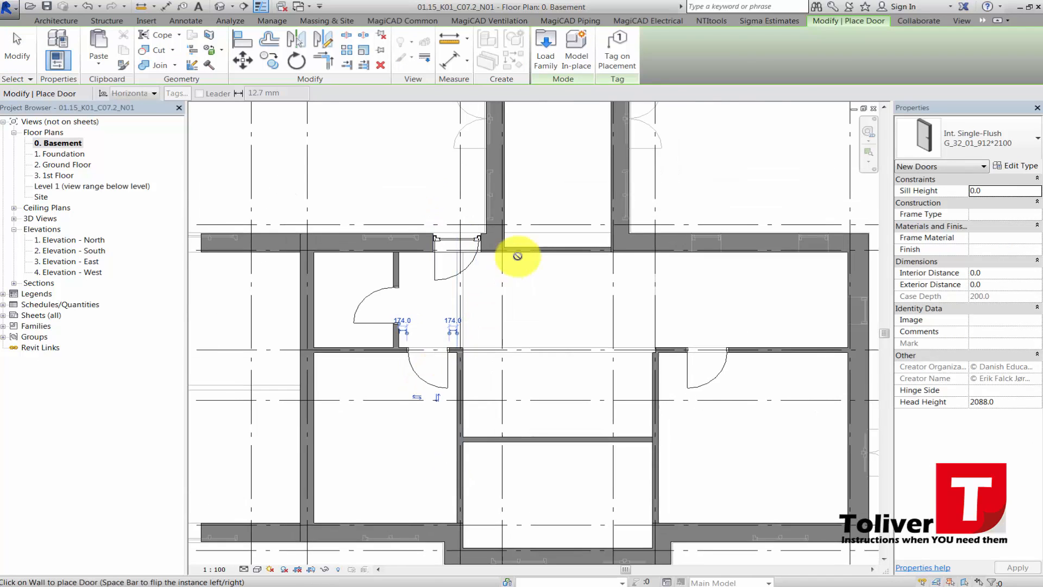
Place another G_32_01_912*2100 door in the wall between the corridor and the narrow passage above, near its left end
scroll(518, 258, up, 1)
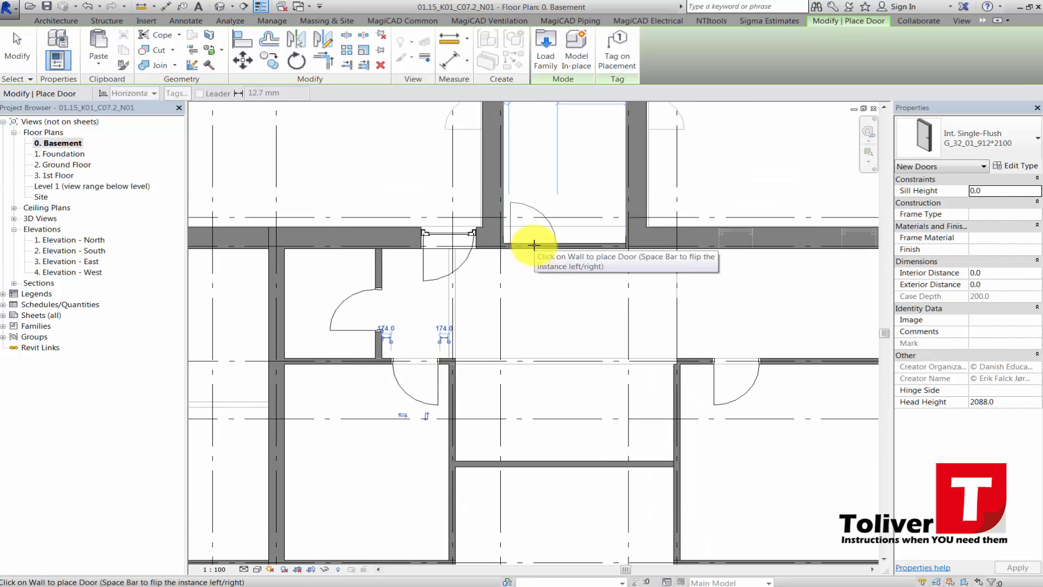
click(534, 245)
scroll(496, 288, down, 4)
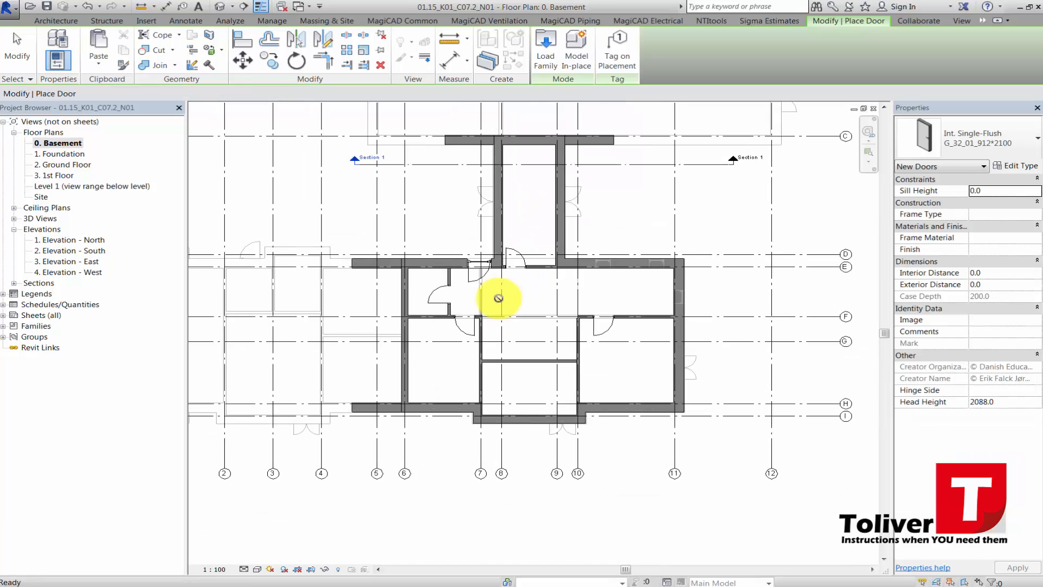
key(Escape)
key(Escape)
scroll(531, 343, down, 2)
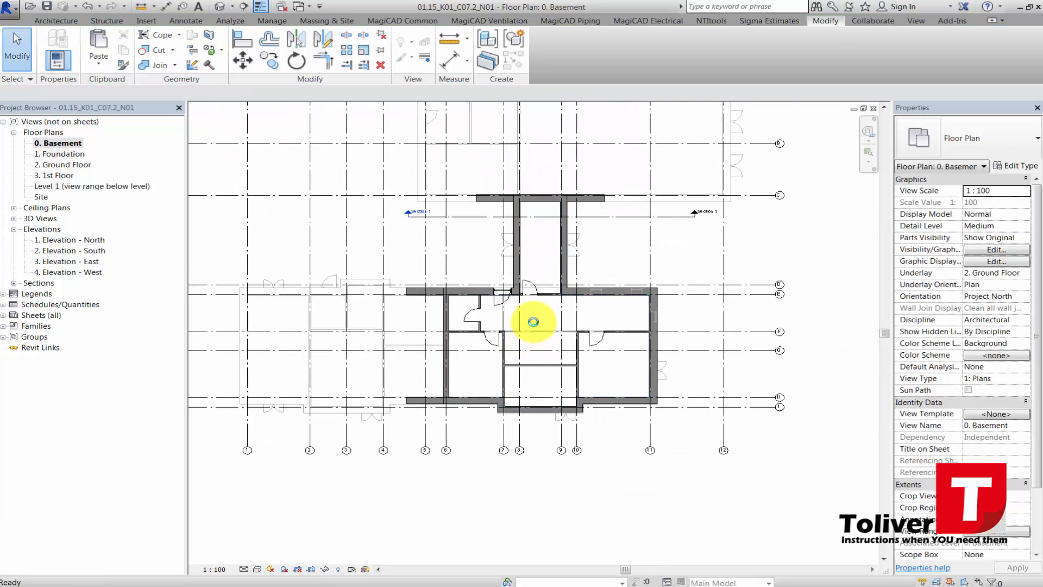
scroll(545, 368, up, 1)
scroll(546, 369, up, 2)
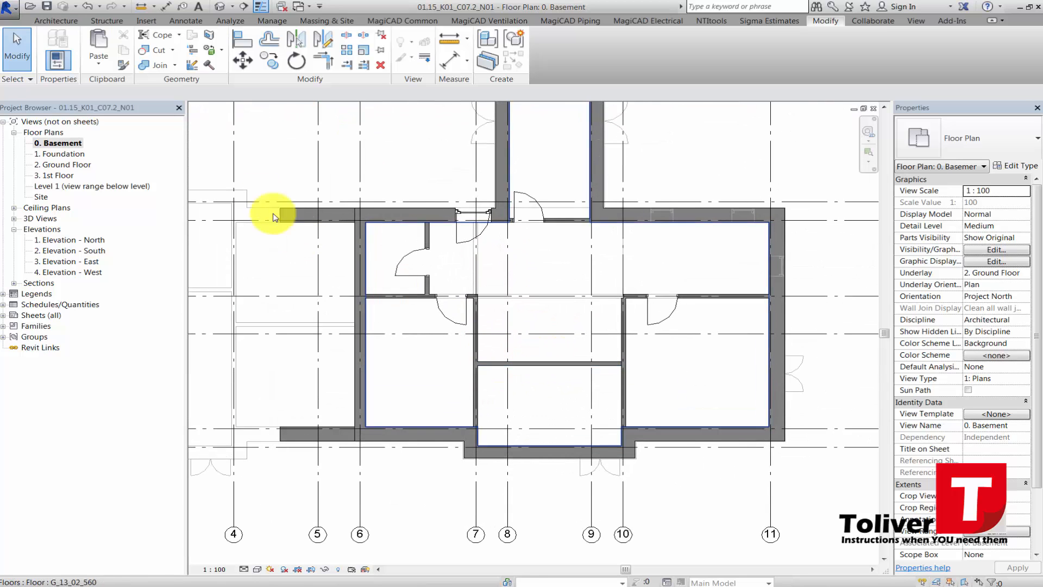
Start placing a door and load the Int. Double-Flush family from the Doors folder
click(50, 22)
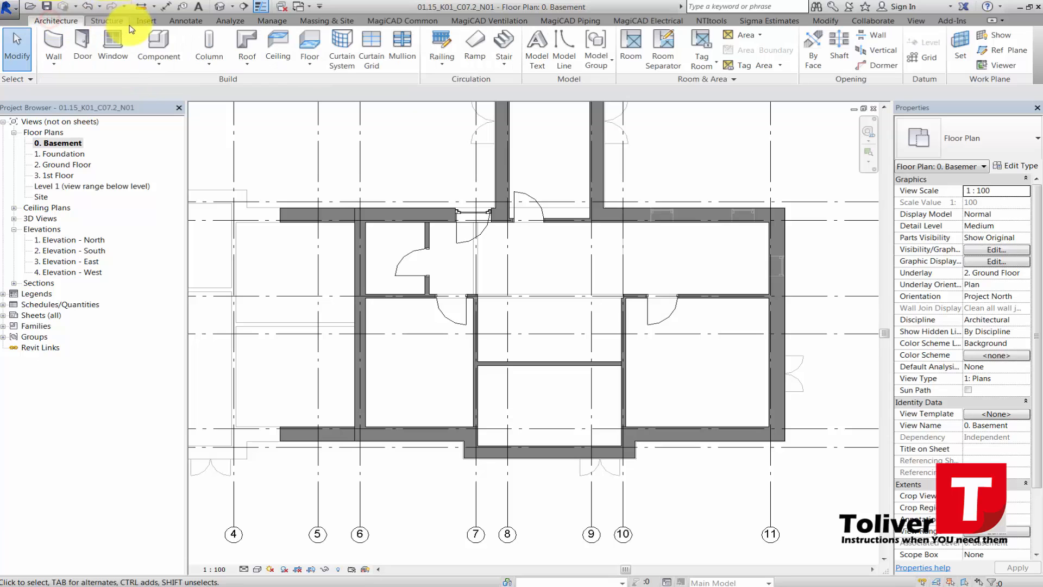
click(71, 39)
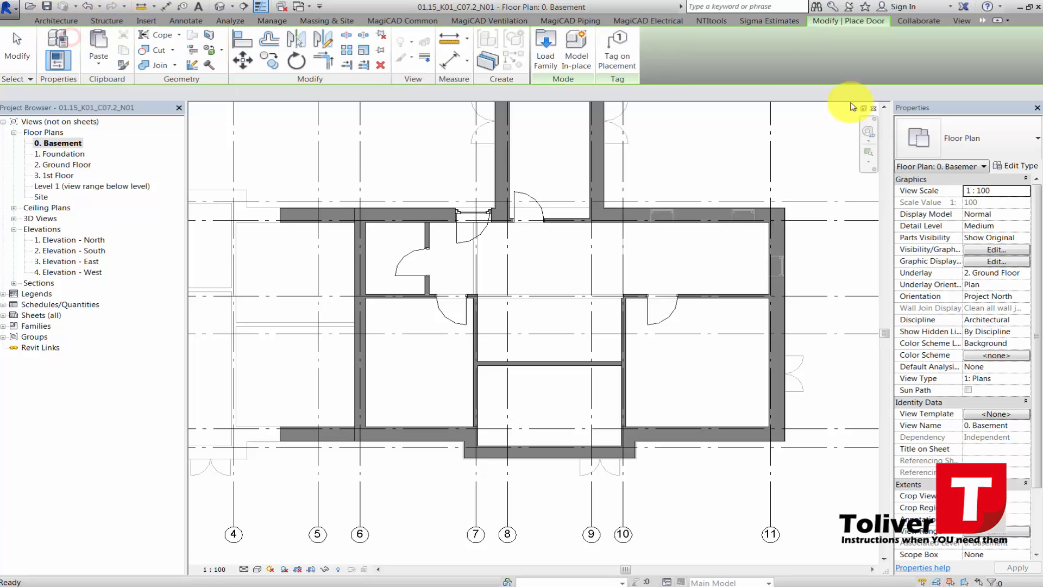
click(956, 135)
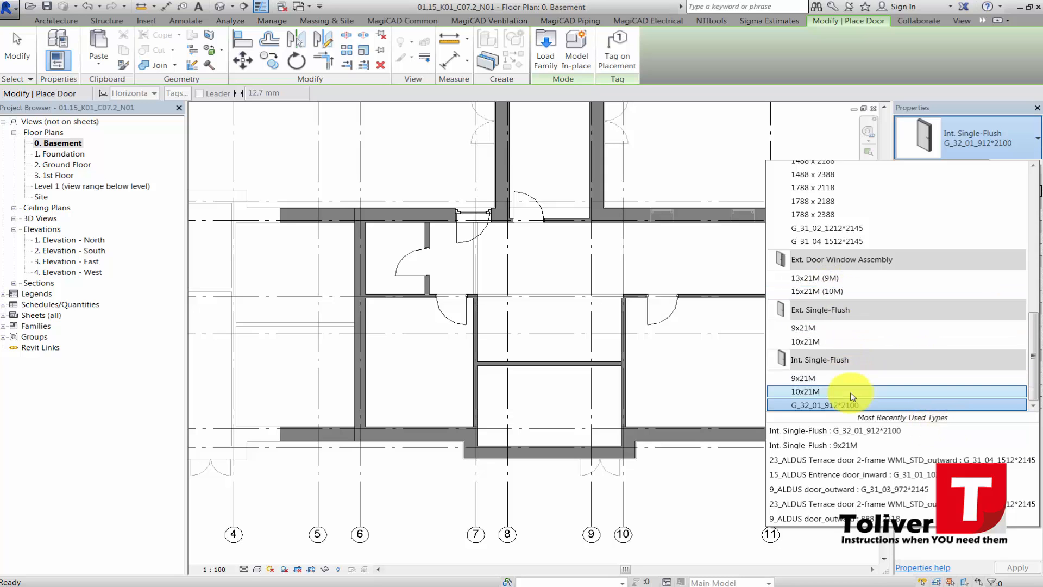
click(538, 52)
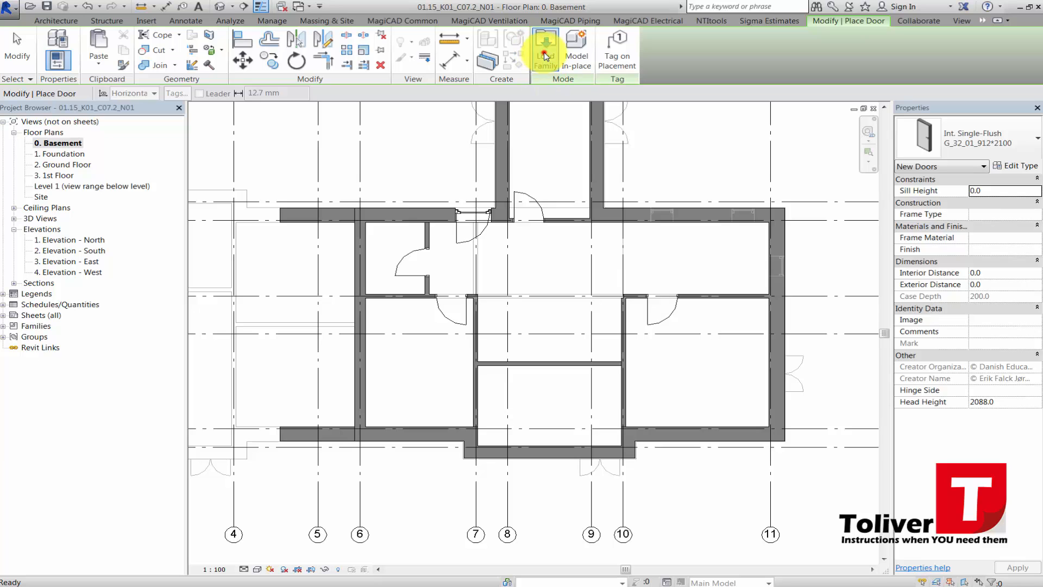
double_click(389, 273)
click(390, 274)
scroll(402, 274, down, 3)
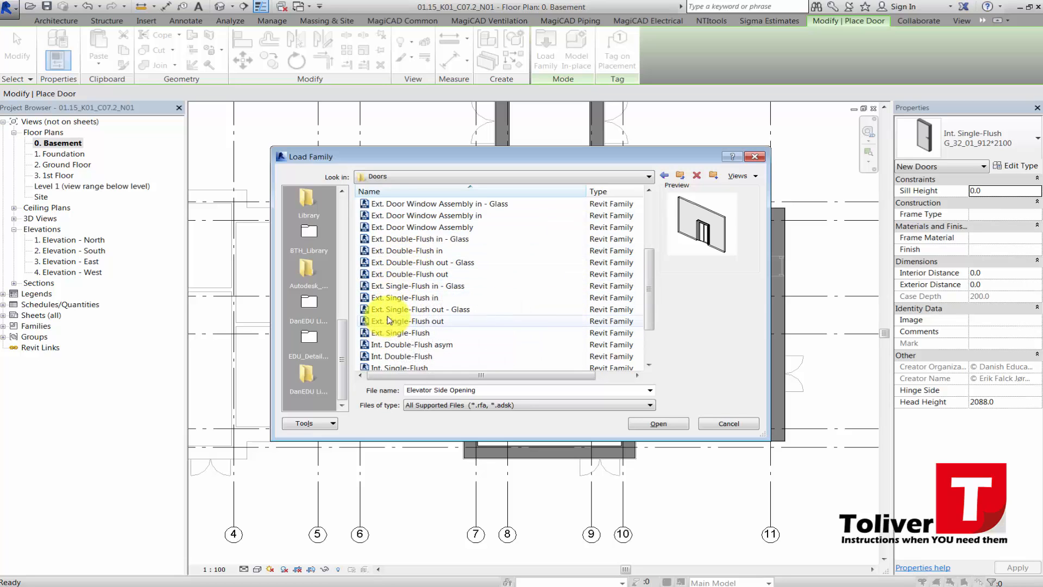
scroll(384, 326, down, 2)
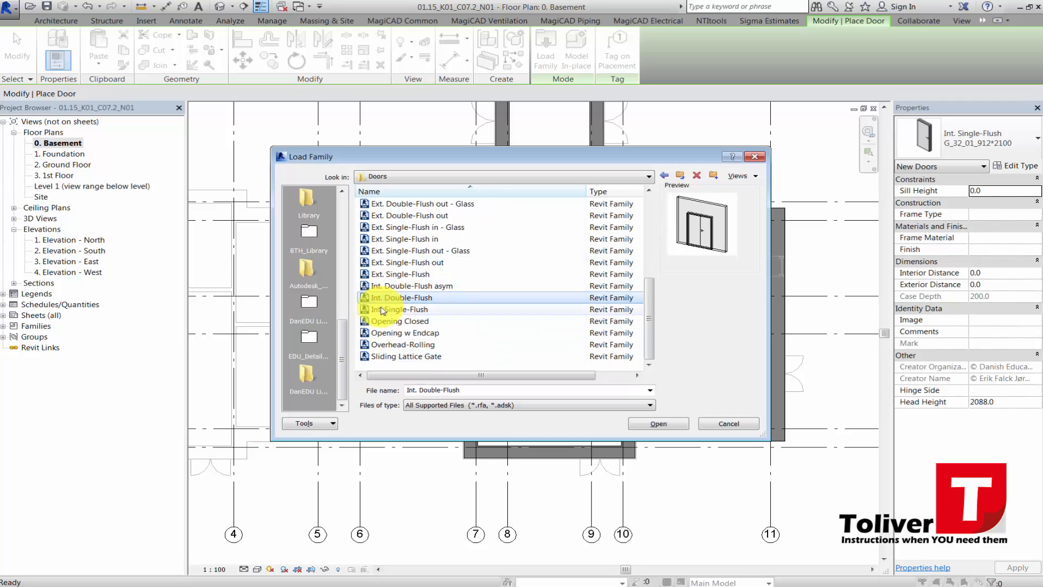
click(392, 300)
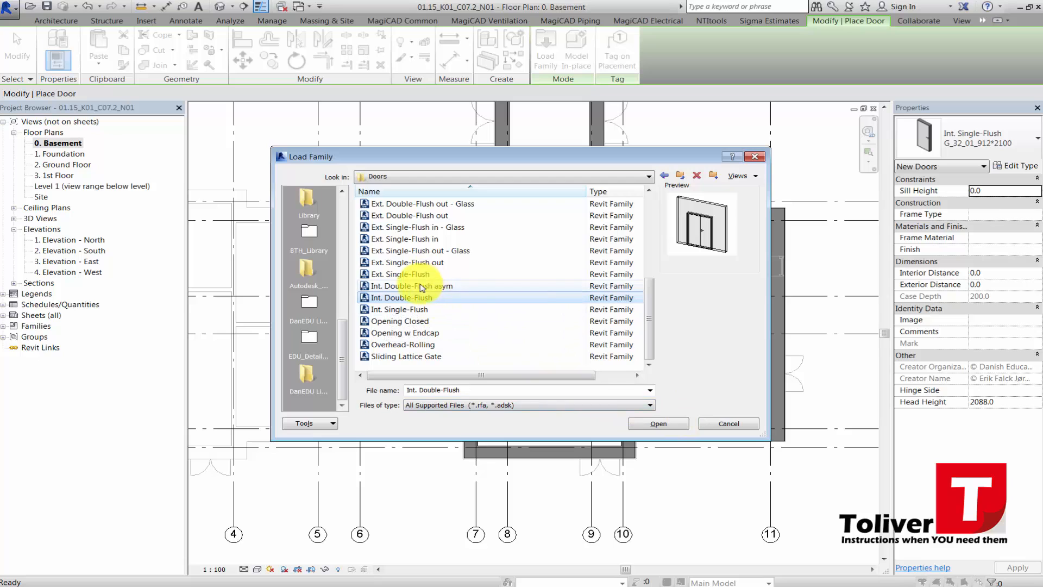
click(658, 424)
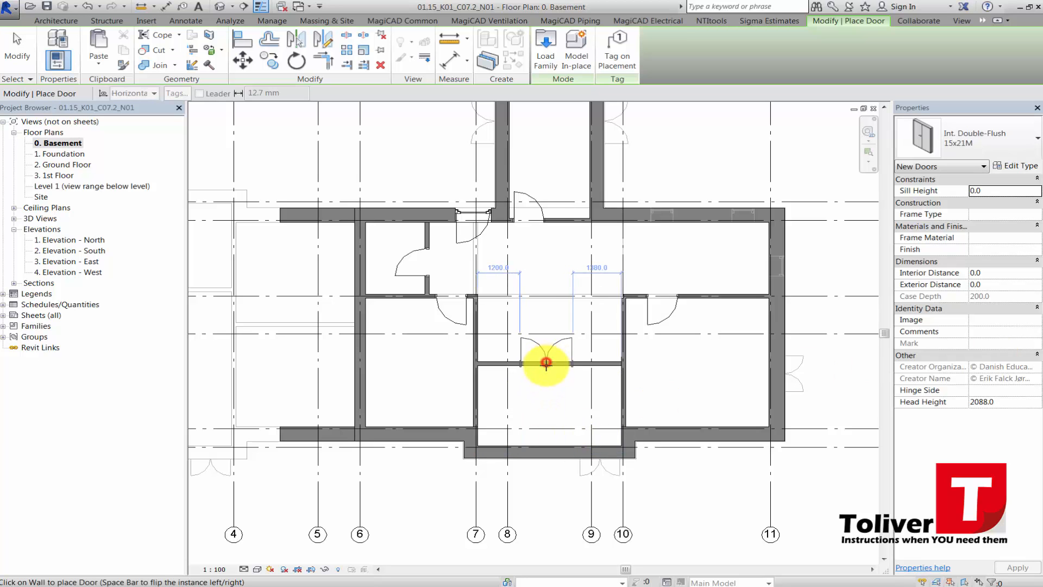
Place a 15x21M double door in the middle room's new cross wall, about 1200 mm from the left partition
click(544, 361)
scroll(535, 333, up, 2)
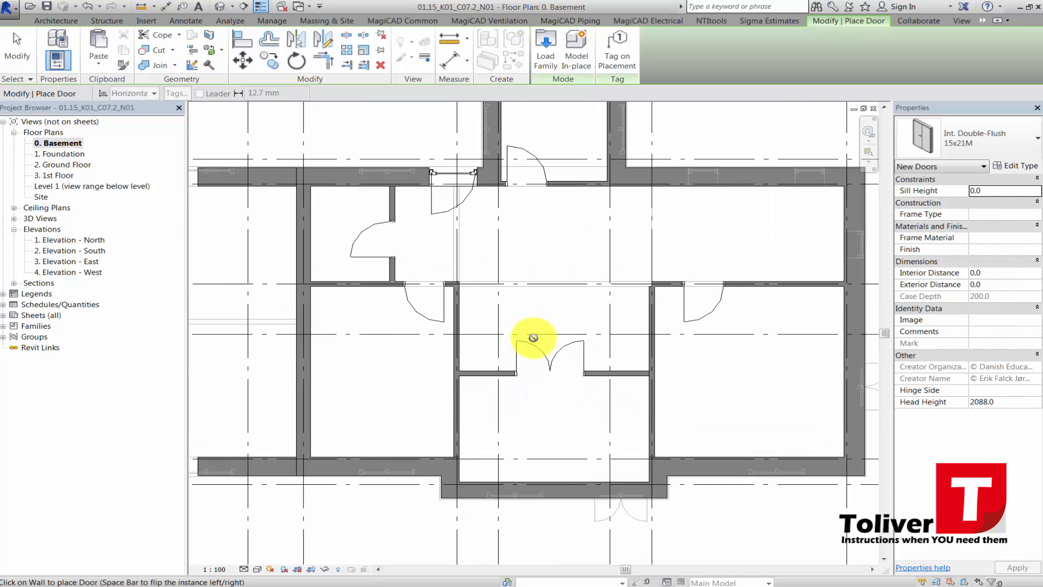
key(Escape)
Duplicate the placed double door's type under the name G_32_02_1512*2100
click(530, 345)
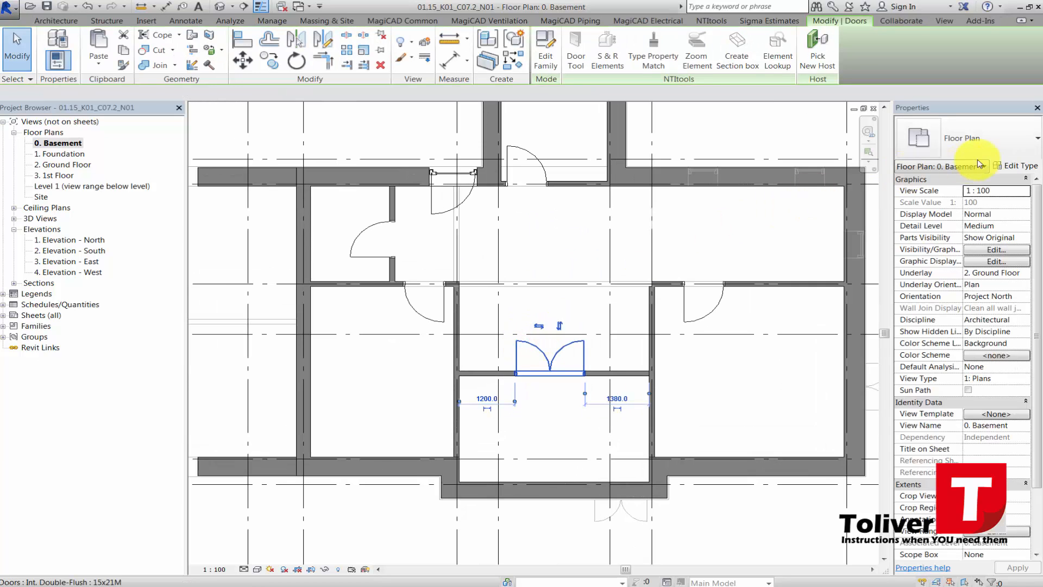
click(1006, 168)
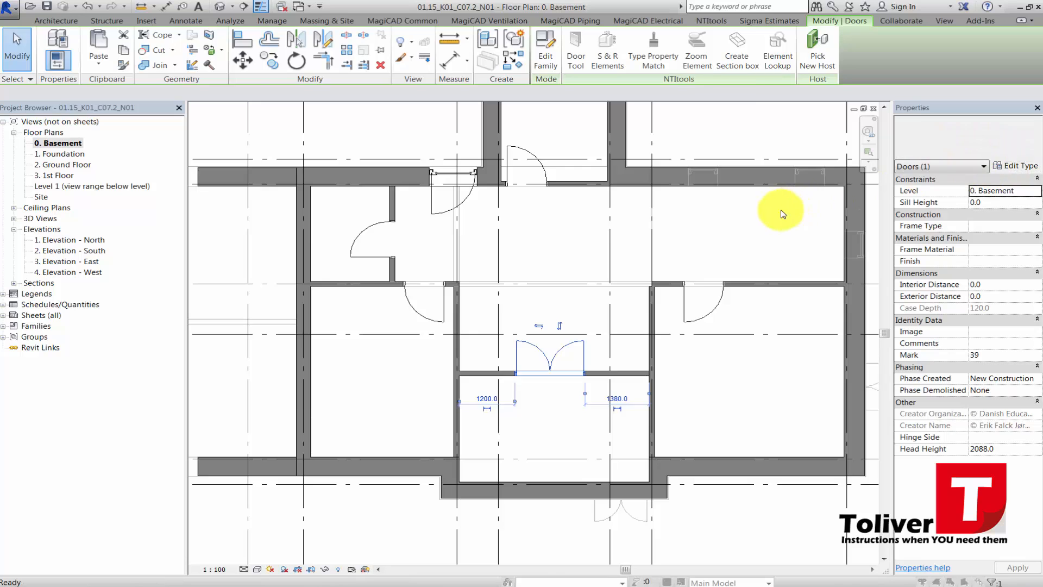
click(796, 100)
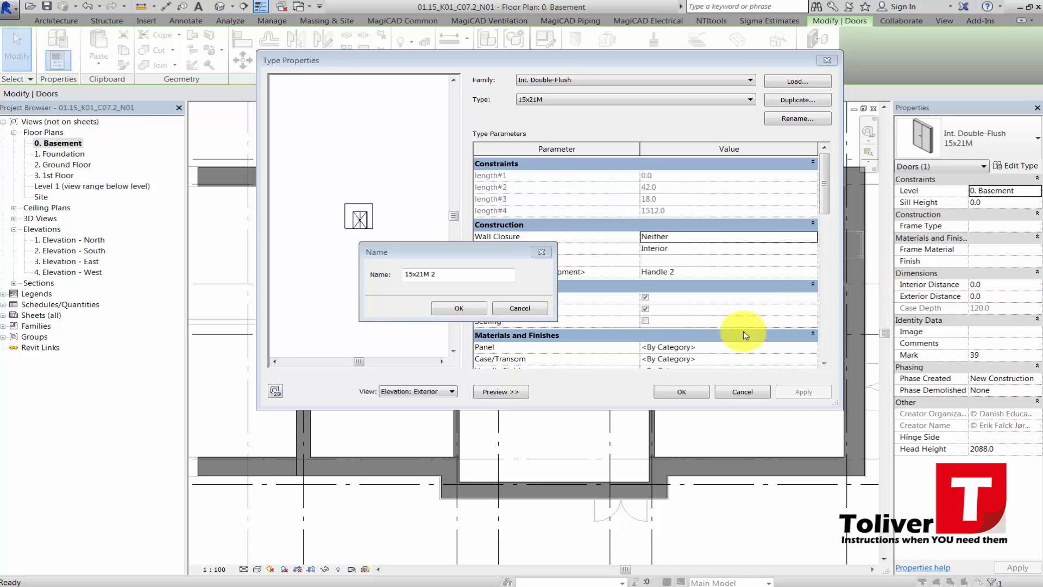
click(479, 275)
text(G_32_02_1512*2100)
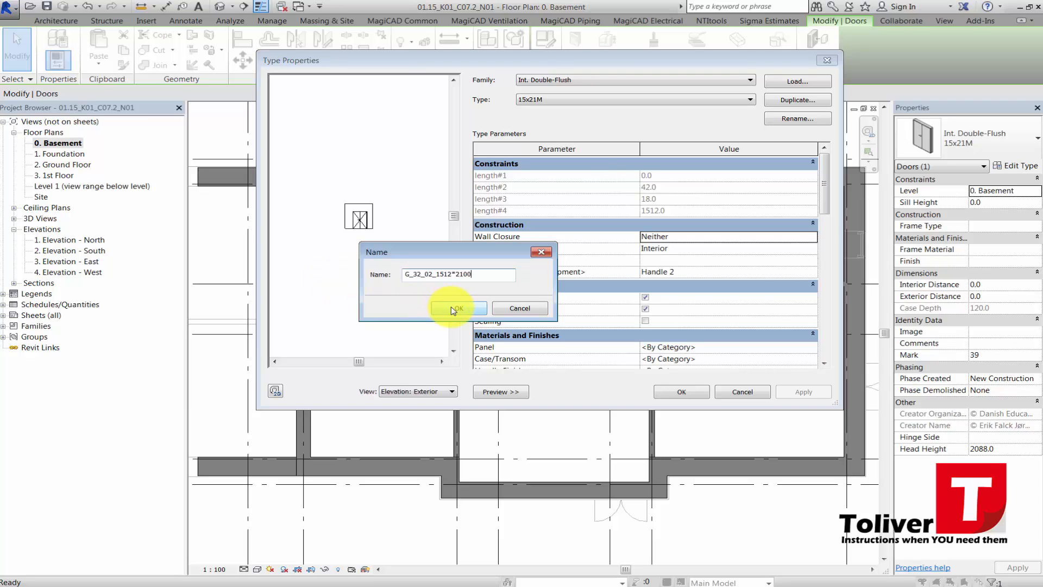
click(454, 311)
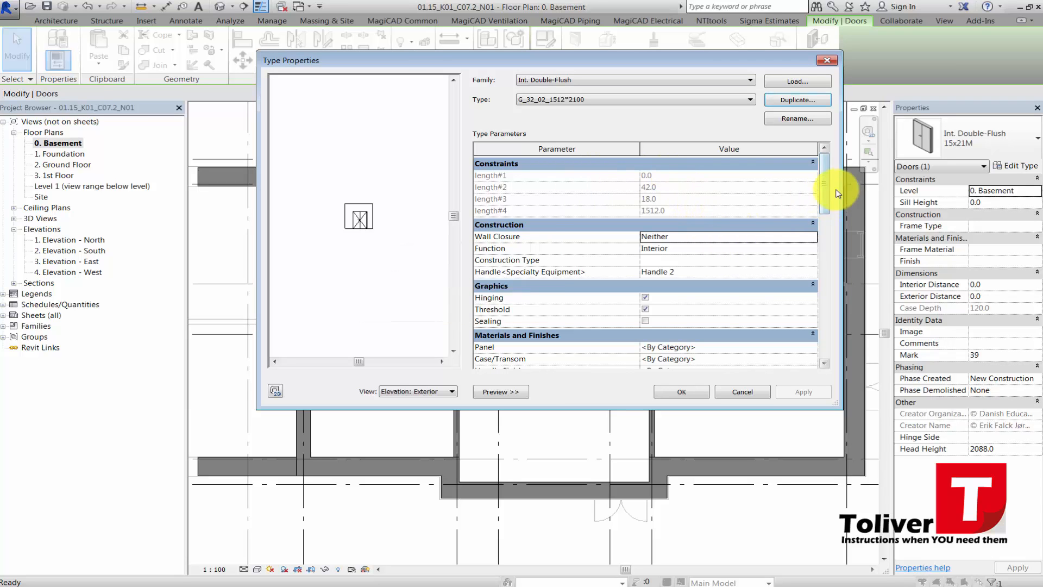
Review the rough width and height of the duplicated double-door type and apply the type to the placed door
drag(825, 208, 825, 271)
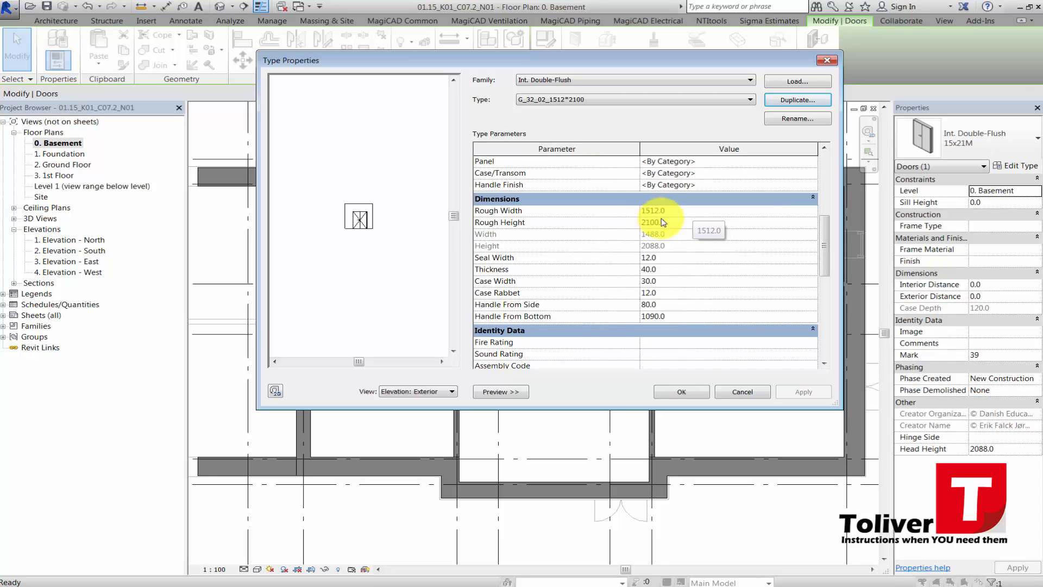
click(683, 391)
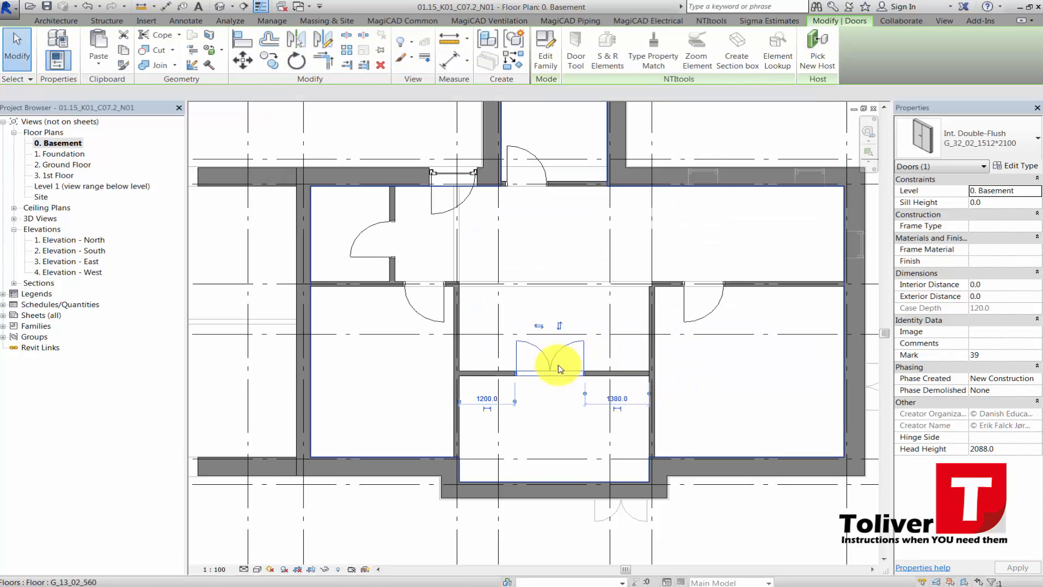
Measure the double door's opening width with an aligned dimension, without keeping the dimension
click(449, 60)
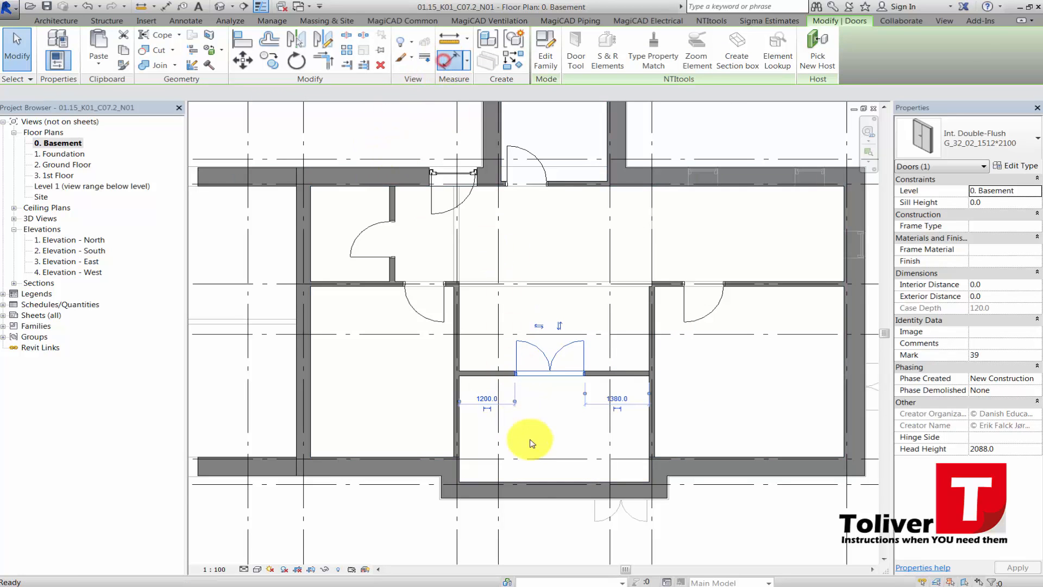
scroll(531, 438, up, 3)
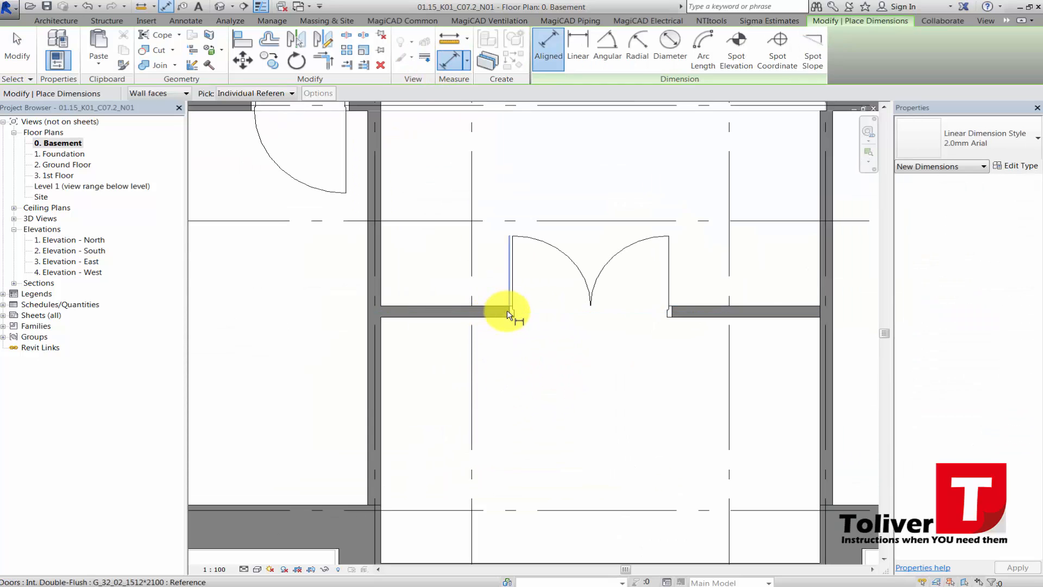
click(506, 310)
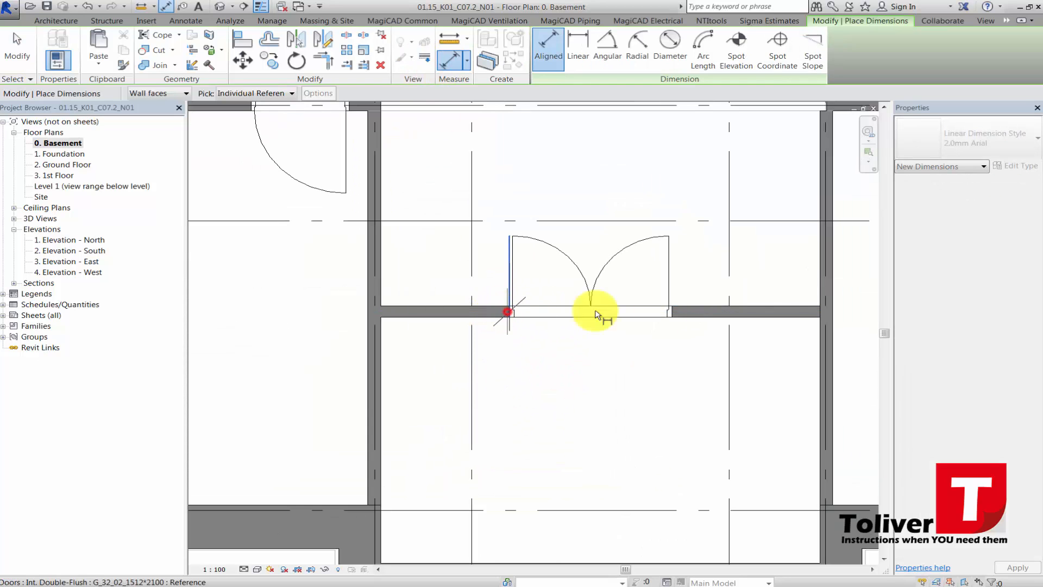
click(675, 315)
scroll(663, 384, down, 3)
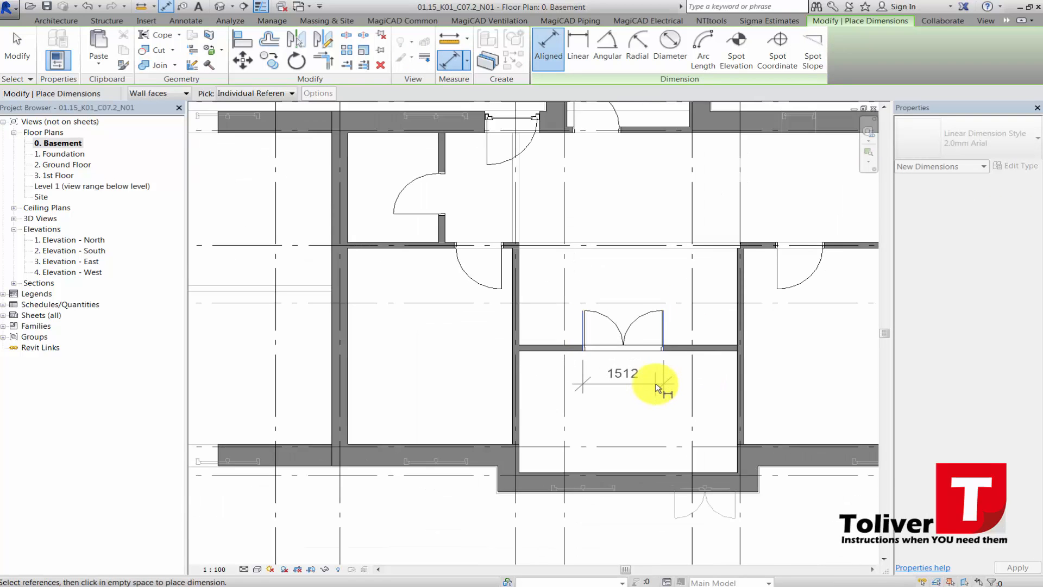
key(Escape)
scroll(655, 380, up, 3)
key(Escape)
scroll(574, 337, down, 2)
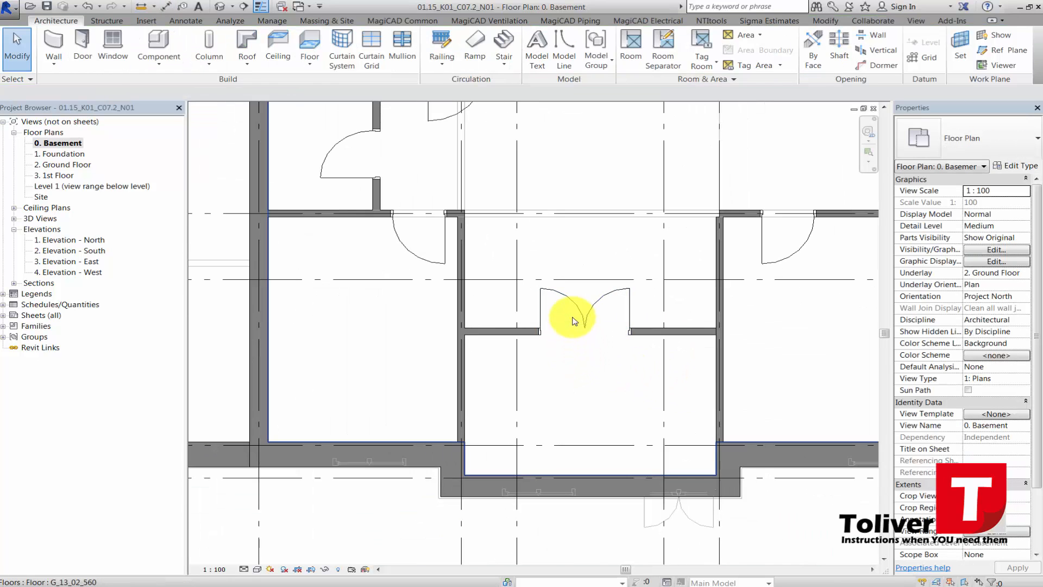
Center the double door in the middle room's cross wall by setting its distance to the right partition to 1290 mm
click(565, 305)
scroll(562, 363, up, 2)
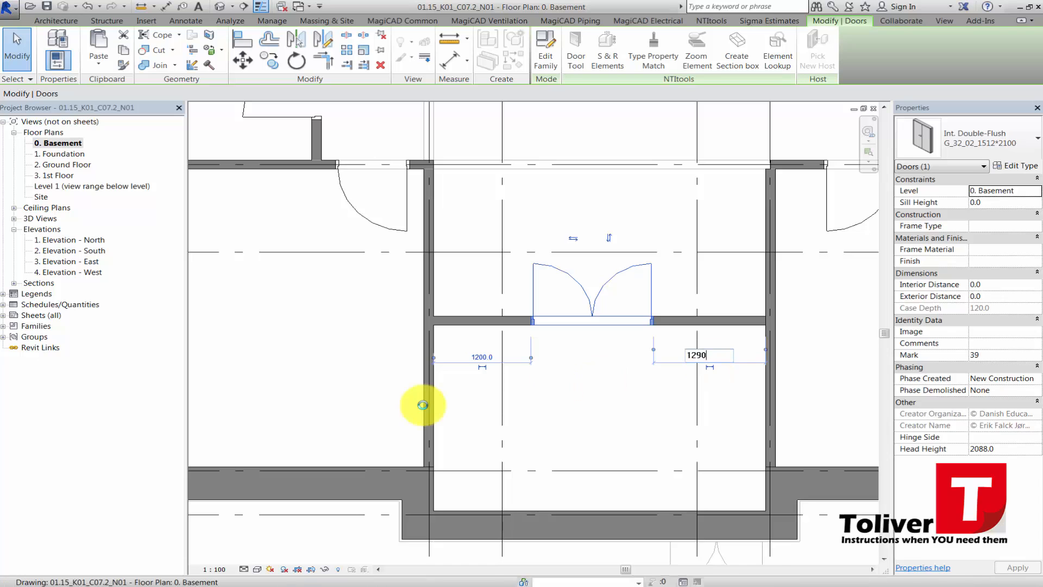
key(Return)
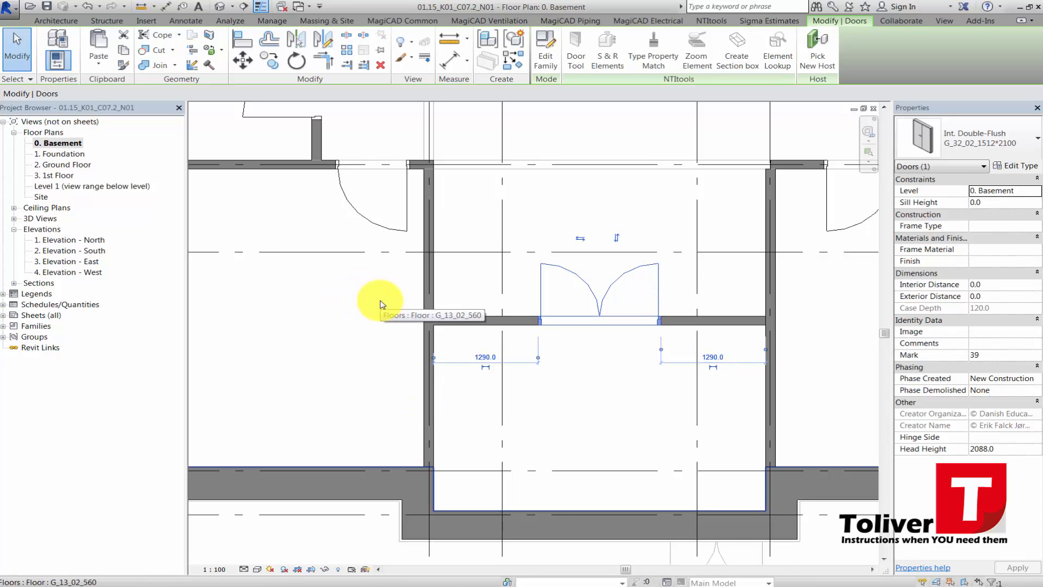
Set the door between the corridor and the lower-left room 120 mm from the middle room's left partition
middle_drag(361, 326, 427, 439)
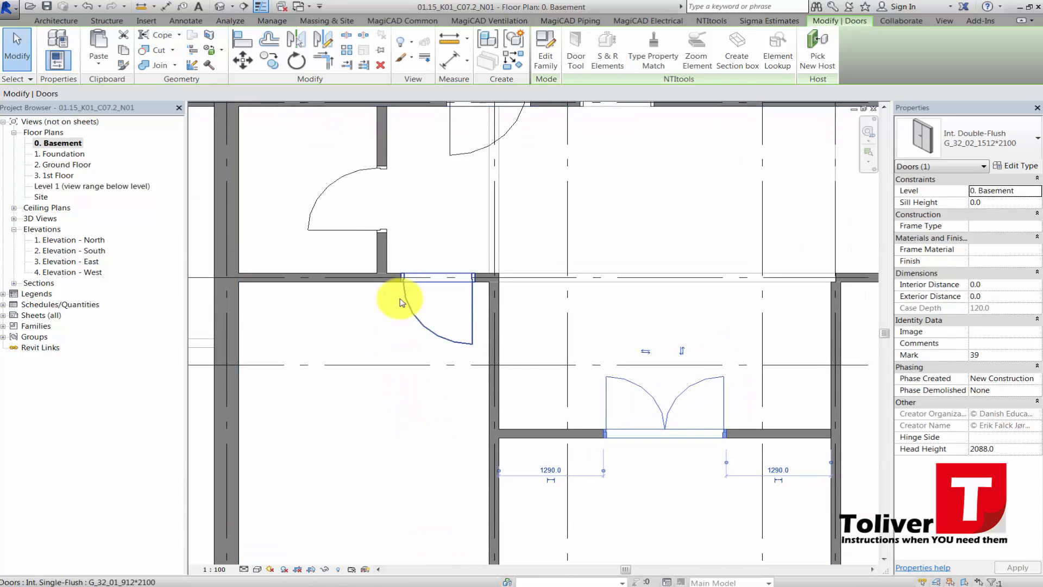
scroll(405, 300, up, 1)
click(405, 302)
scroll(466, 302, up, 1)
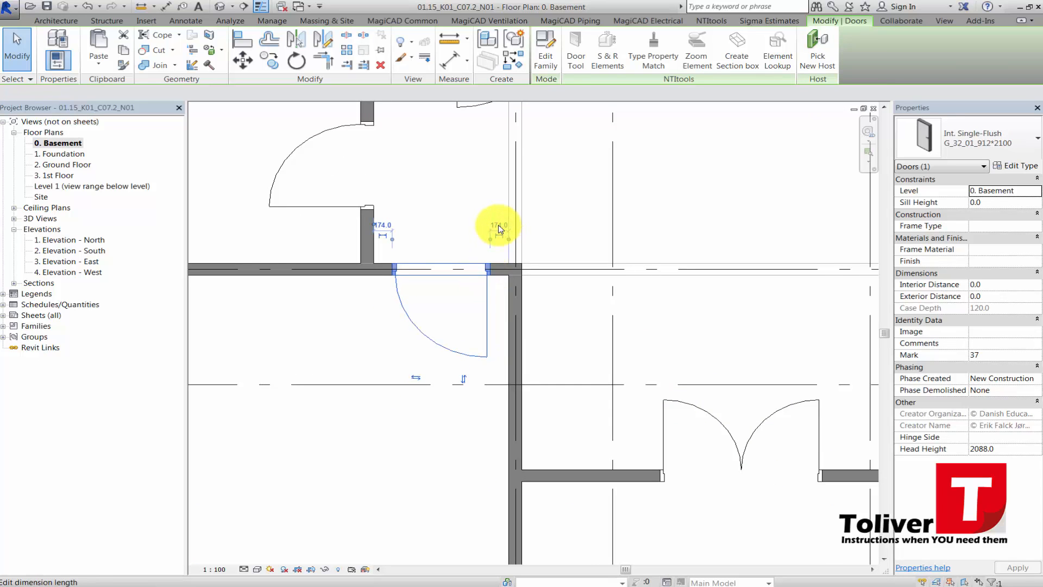
text(120)
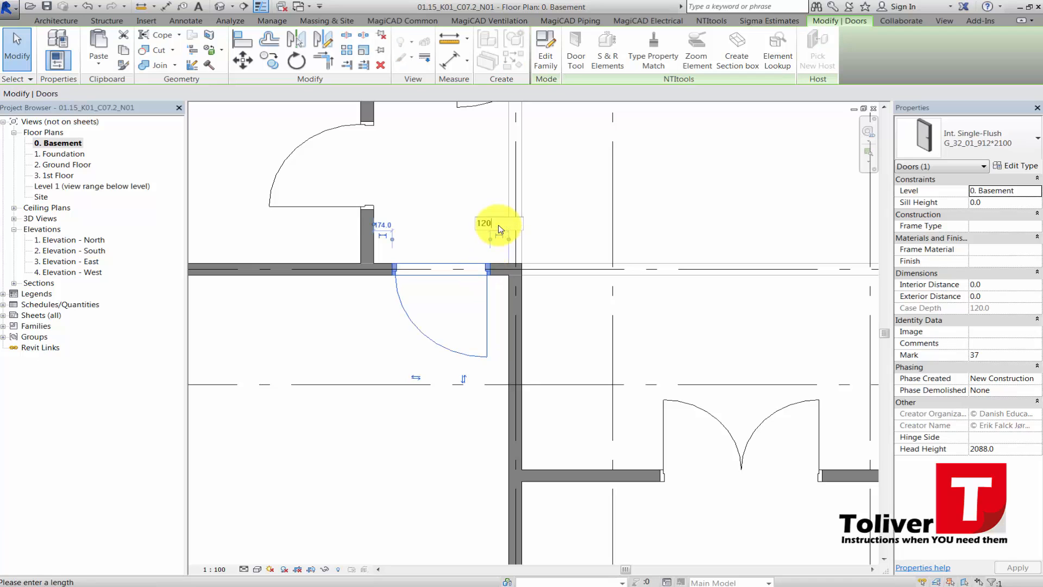
key(Return)
click(320, 230)
Set the small upper-left room's door 680 mm from the wall below it
scroll(320, 243, down, 1)
middle_drag(328, 261, 352, 303)
scroll(326, 239, down, 2)
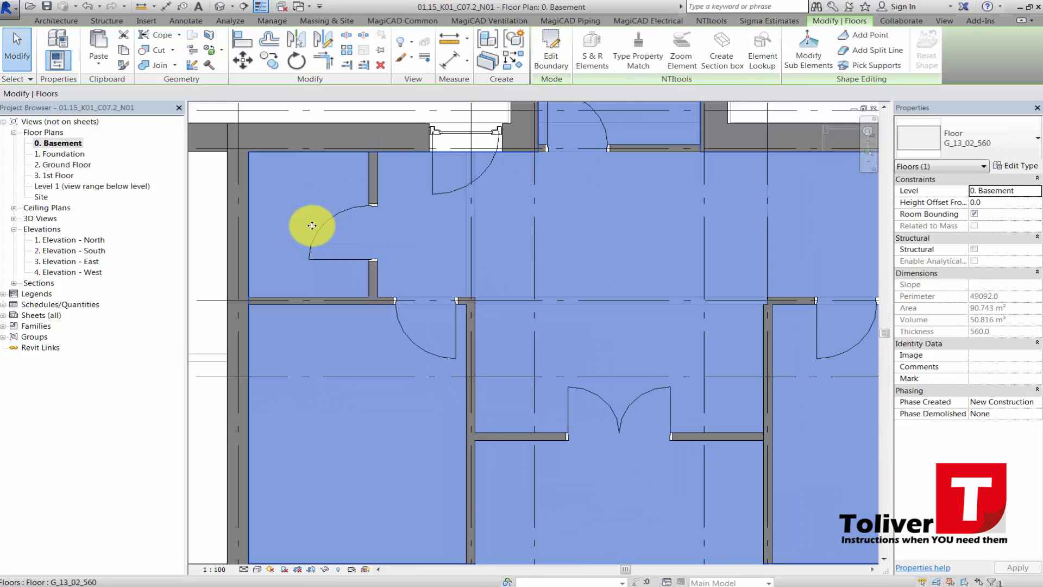
scroll(314, 228, up, 2)
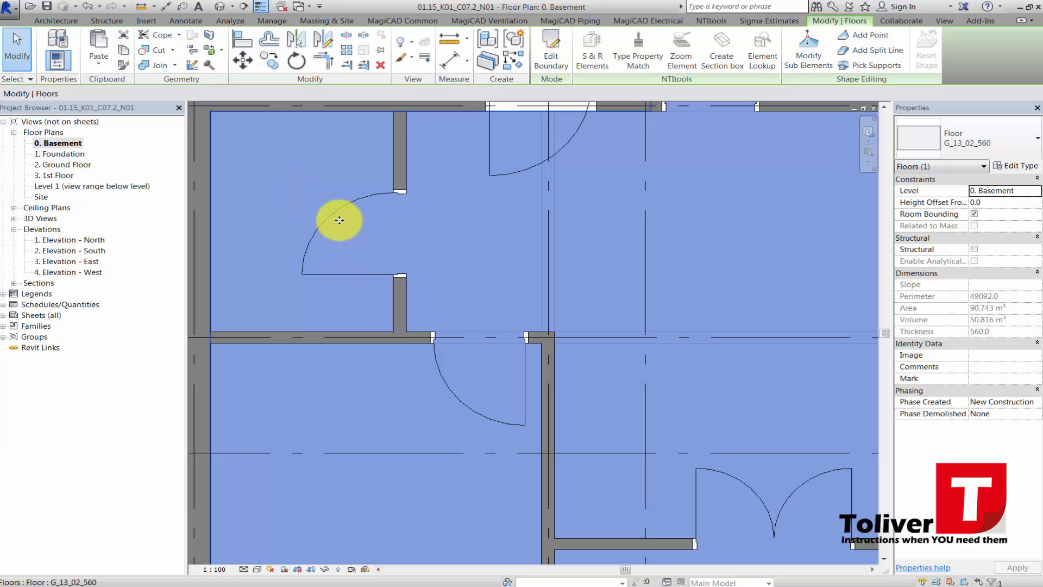
scroll(340, 220, down, 3)
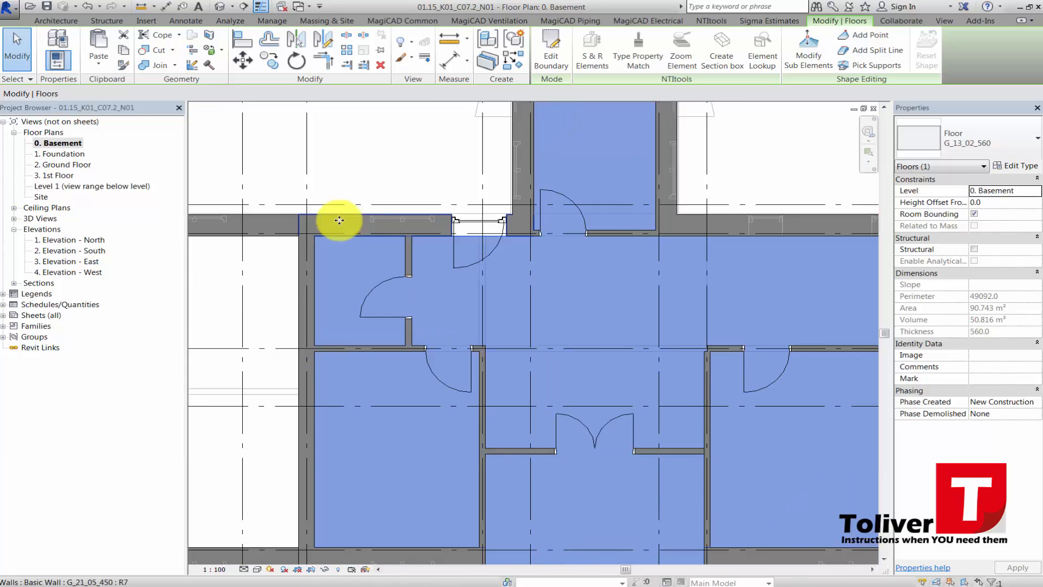
click(350, 186)
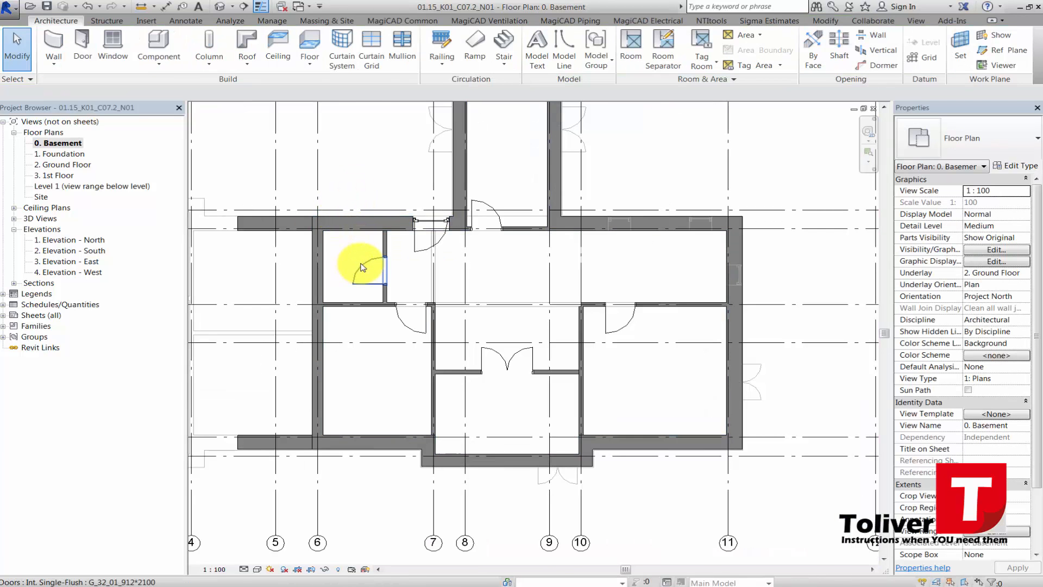
click(360, 262)
scroll(367, 270, up, 2)
click(434, 308)
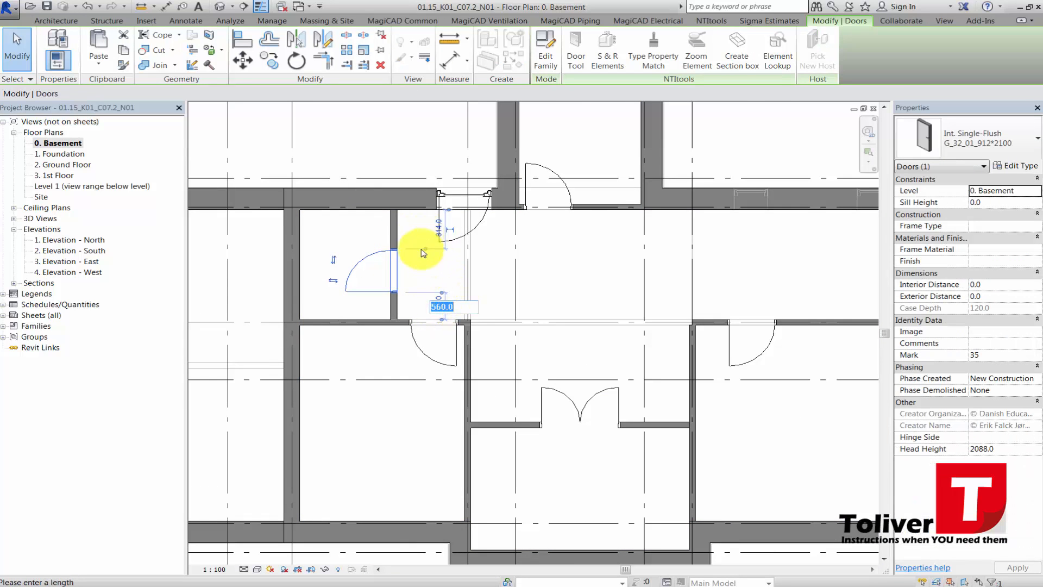
scroll(420, 248, up, 1)
click(361, 252)
drag(362, 247, 362, 249)
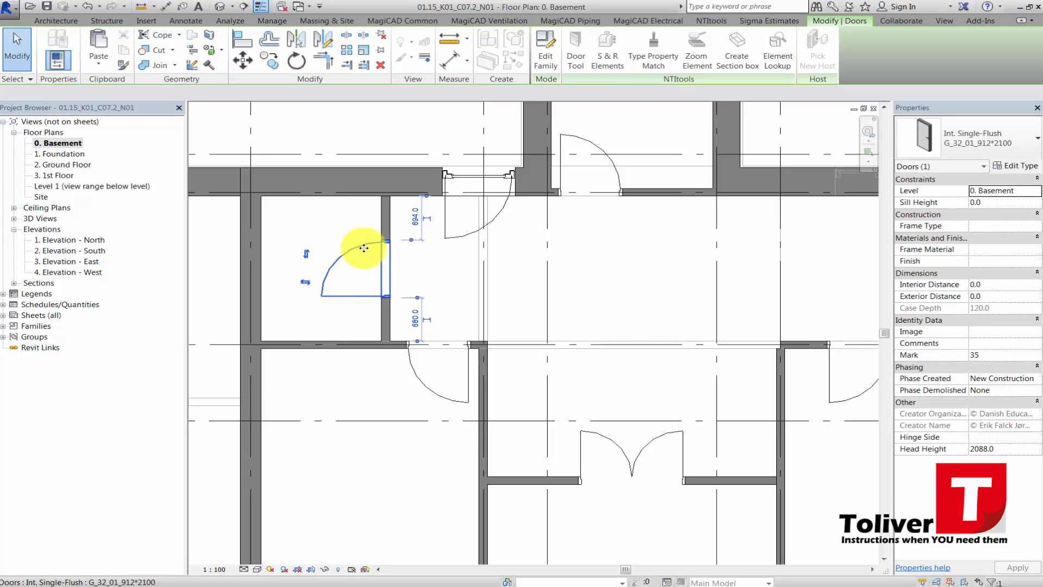
Center the small upper-left room's door in its wall by setting its lower distance to 687 mm
scroll(363, 248, up, 2)
click(461, 372)
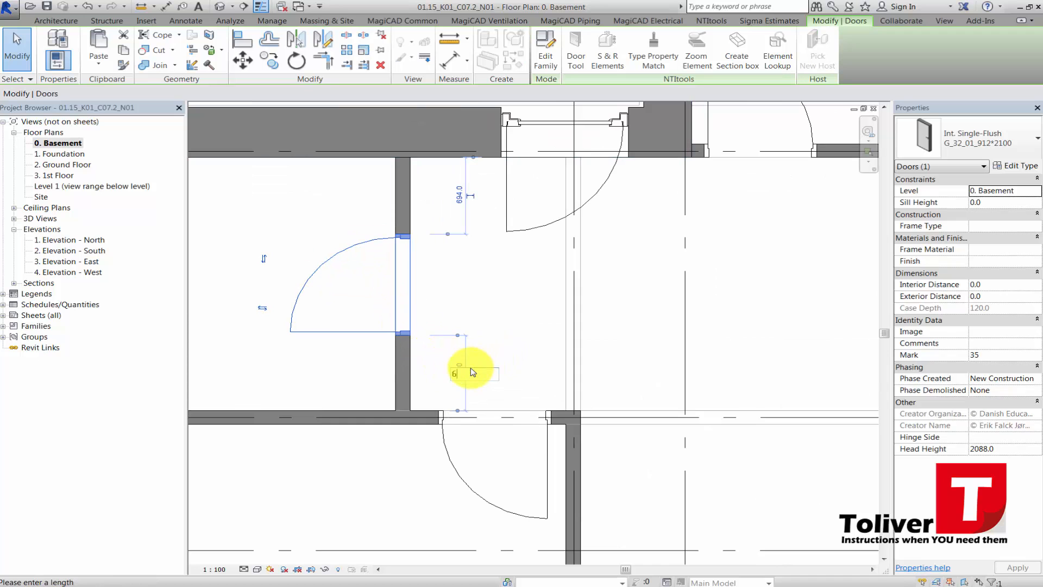
key(Return)
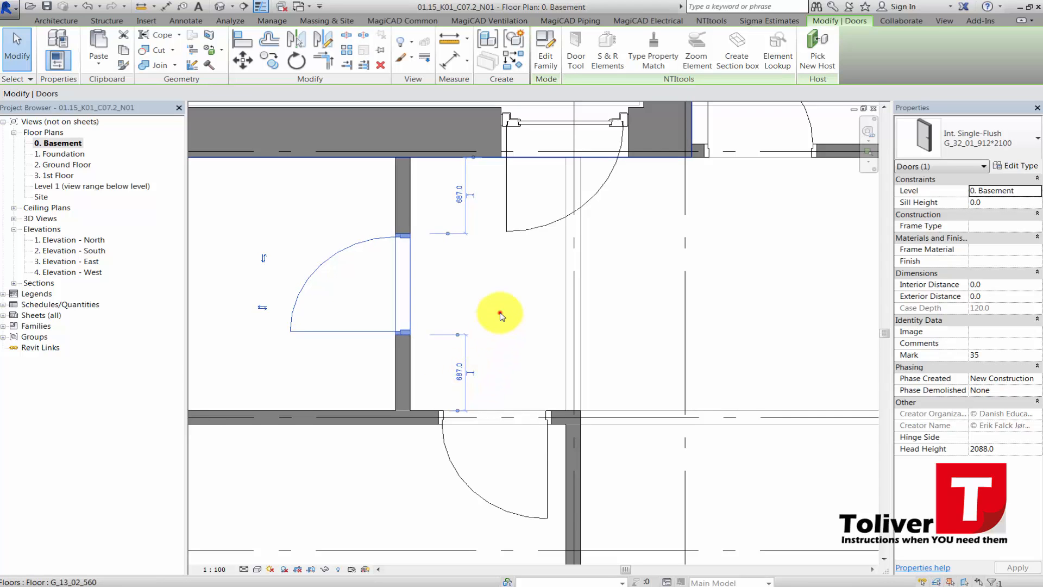
scroll(496, 309, down, 2)
click(497, 311)
scroll(500, 317, down, 2)
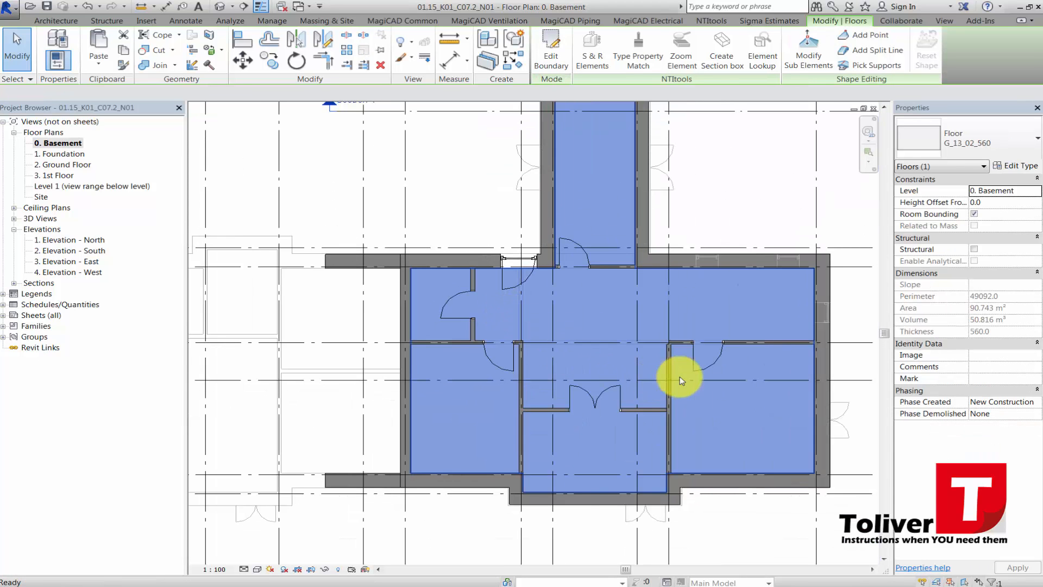
key(Escape)
Set the distance from the lower-right room's door to the partition on its left to 600 mm
click(691, 356)
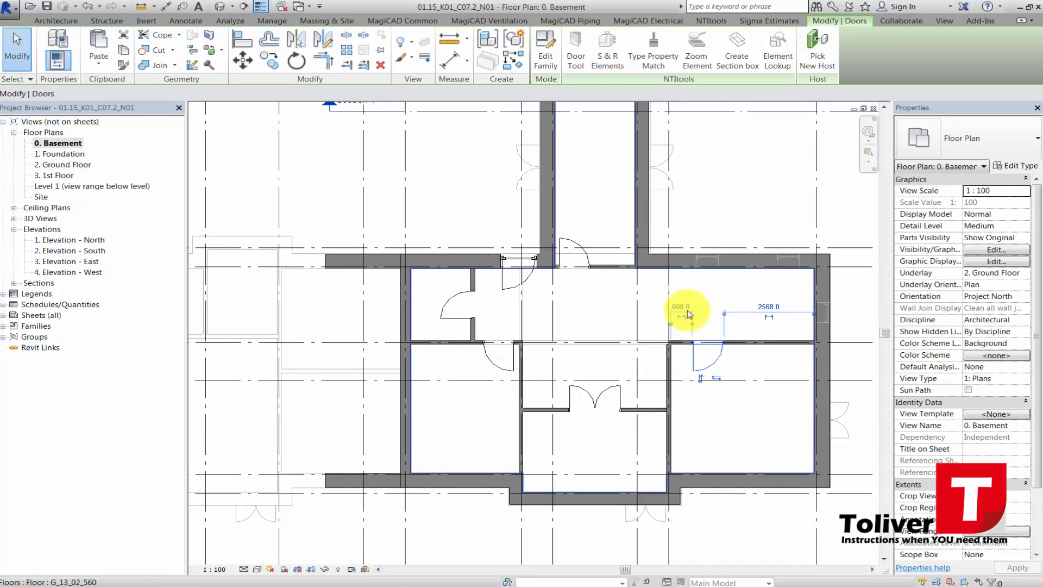
click(684, 308)
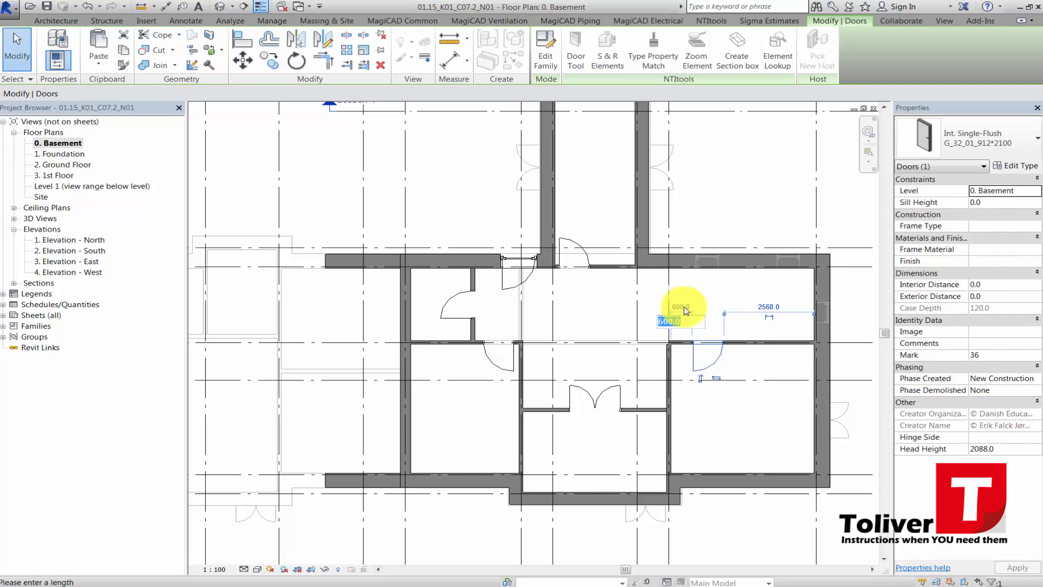
key(Return)
Set the narrow passage's door 120 mm from the passage's left wall
click(567, 243)
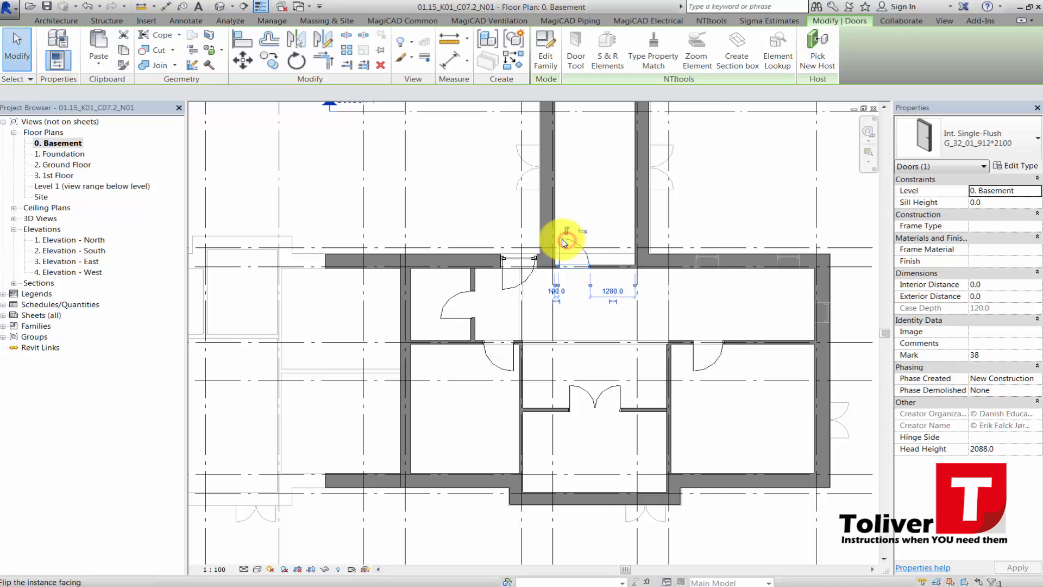
scroll(549, 326, up, 3)
click(549, 326)
text(120)
key(Return)
key(Escape)
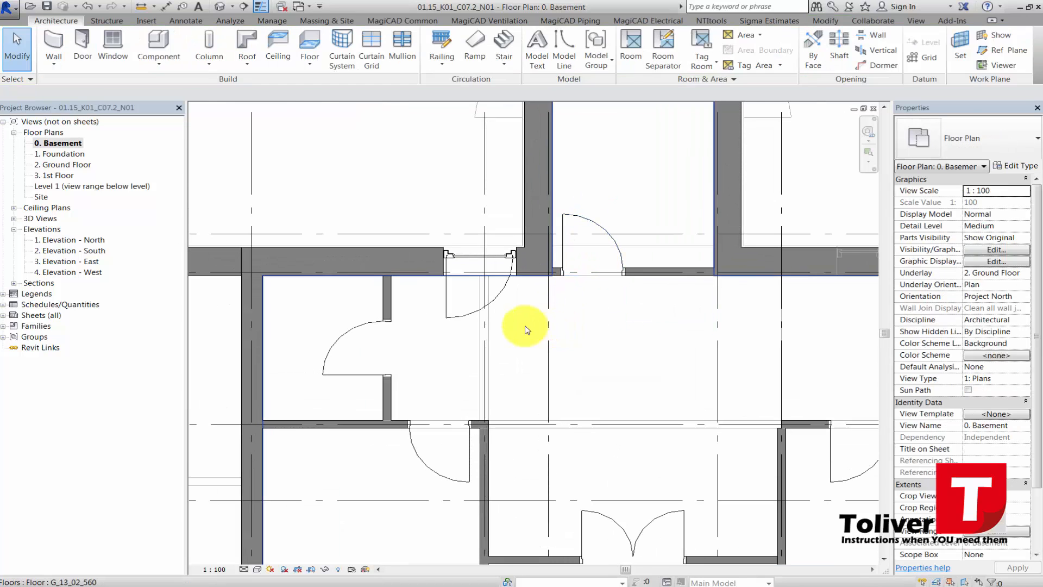
Open the 2. Ground Floor plan and bring its lower building into view
scroll(521, 328, down, 3)
scroll(524, 334, down, 3)
scroll(518, 330, up, 3)
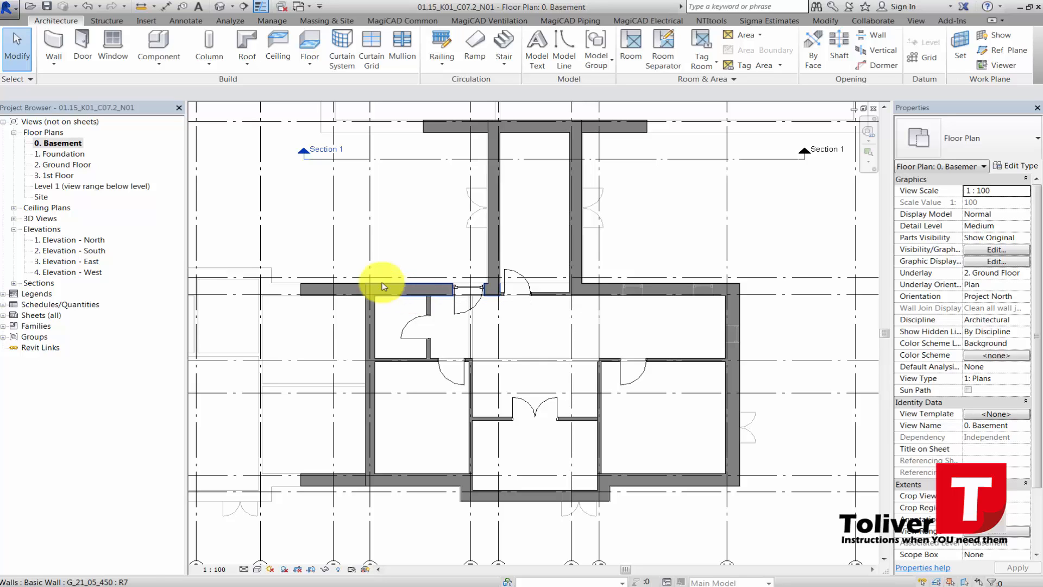
double_click(70, 164)
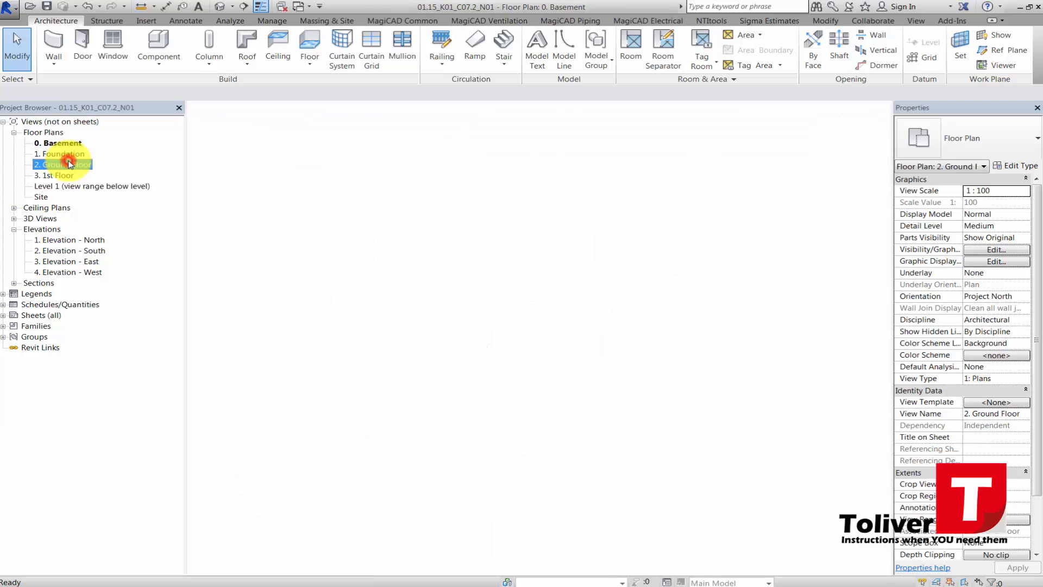
scroll(375, 313, down, 1)
middle_drag(393, 315, 509, 299)
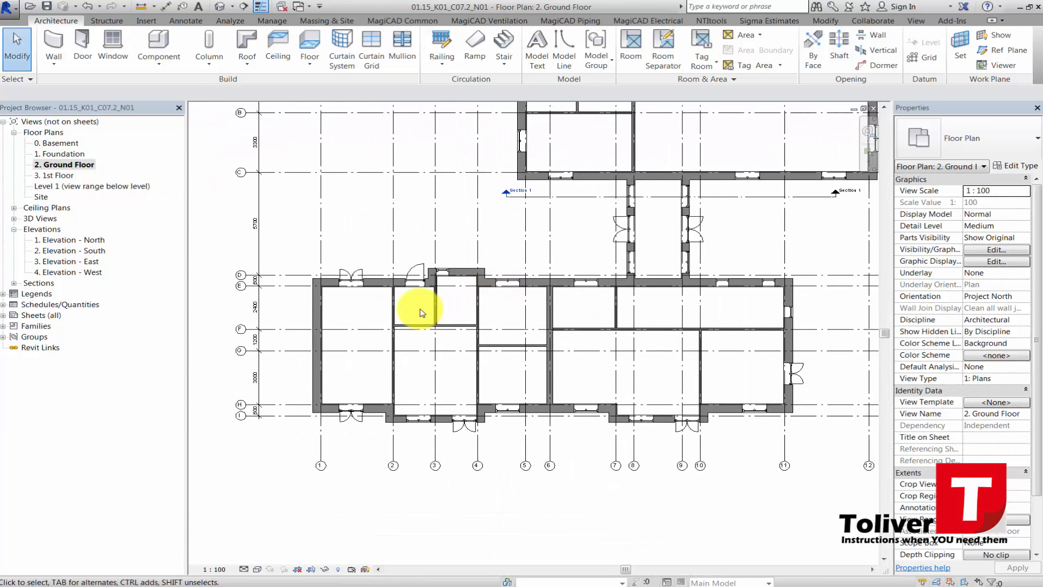
Place a G_32_01_912*2100 single door in the small entrance room's lower wall between grids 2 and 3, 100 mm from the right partition
scroll(422, 311, up, 1)
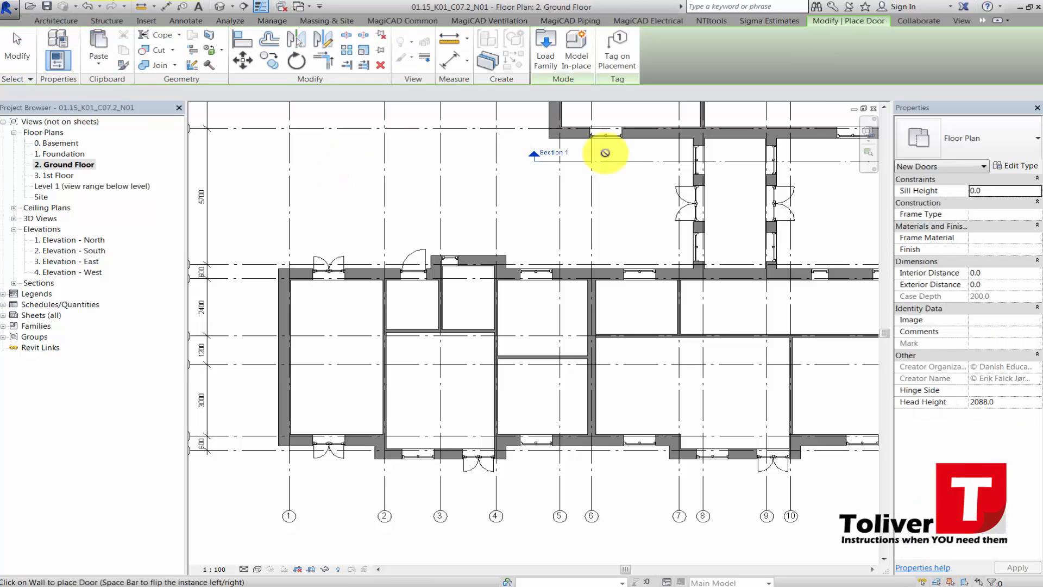
click(977, 140)
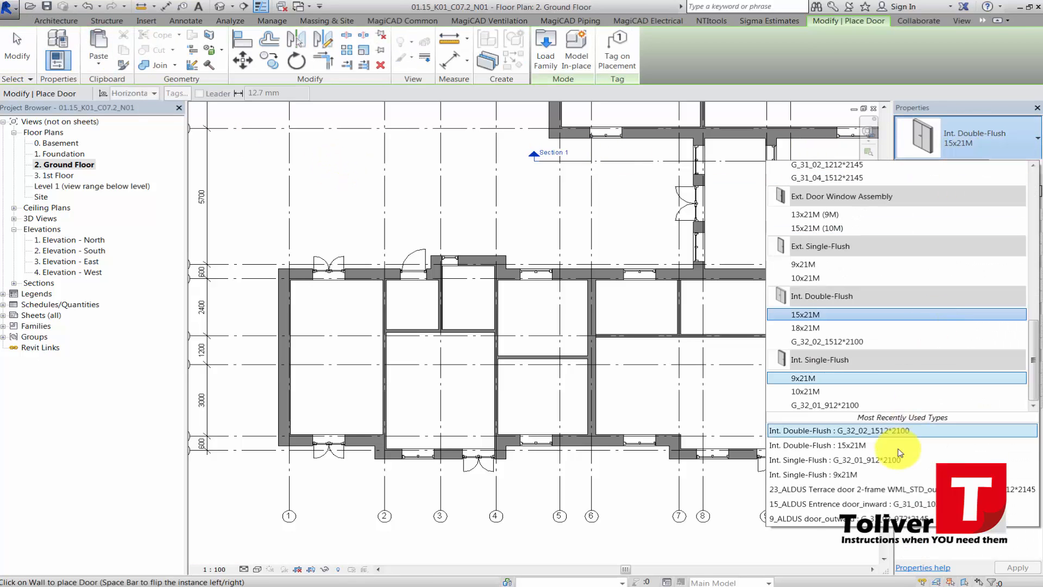
click(864, 466)
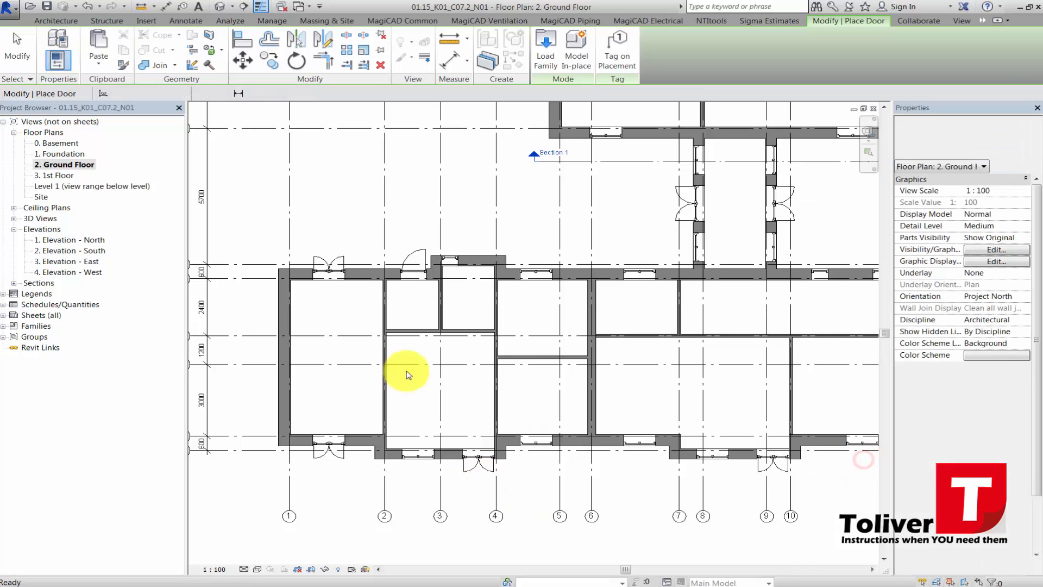
scroll(405, 348, up, 4)
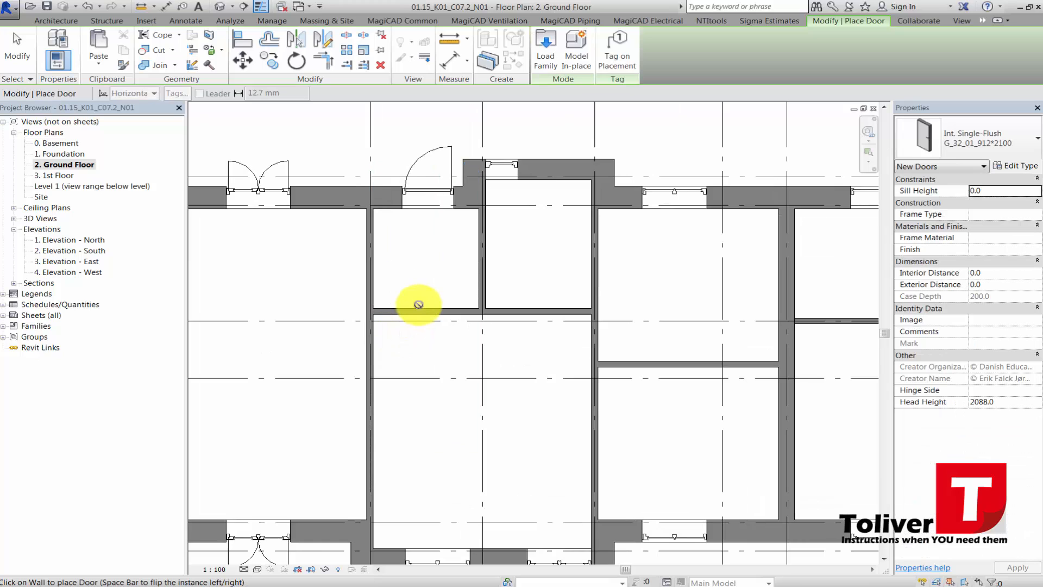
click(447, 314)
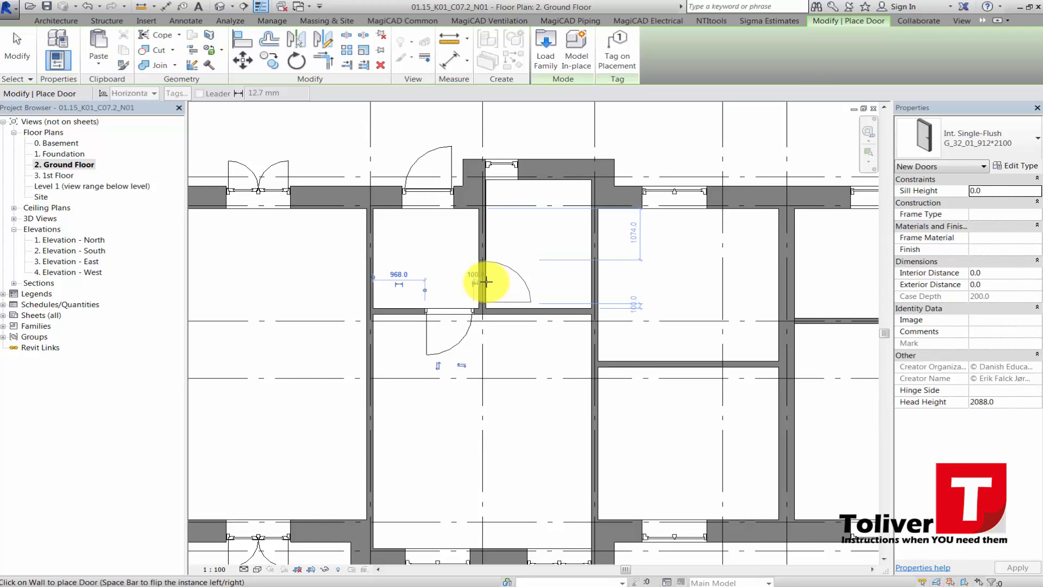
Place doors of the same type in the grid 3 partition, 100 mm above the lower wall, and in the grid 4 partition just above the cross wall
click(485, 282)
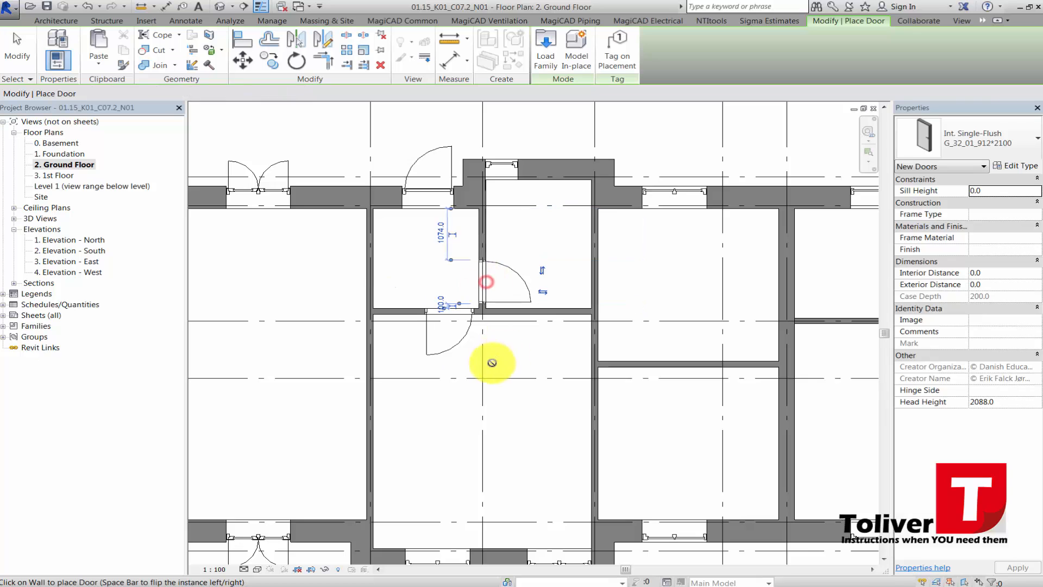
click(600, 336)
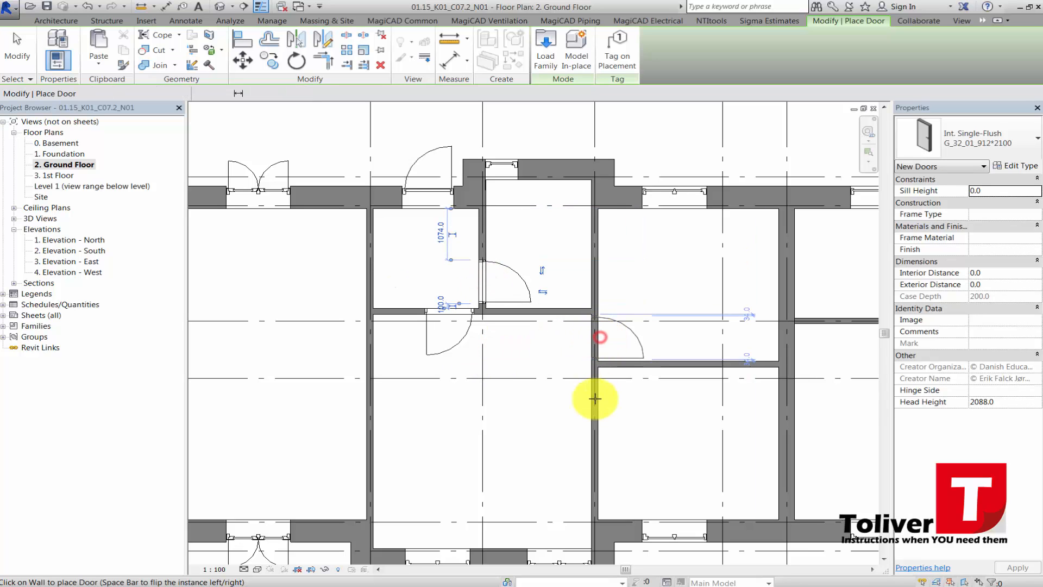
Place two more G_32_01_912*2100 doors: in the grid 4 partition 200 mm below the cross wall, and near the top of the grid 2 partition
click(600, 397)
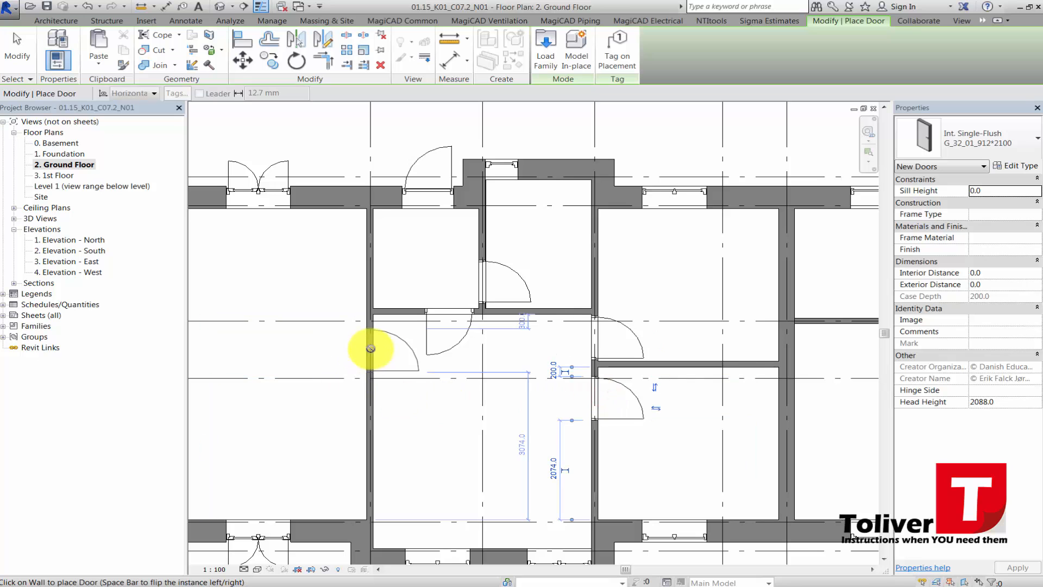
click(370, 347)
scroll(448, 394, down, 2)
middle_drag(449, 394, 223, 390)
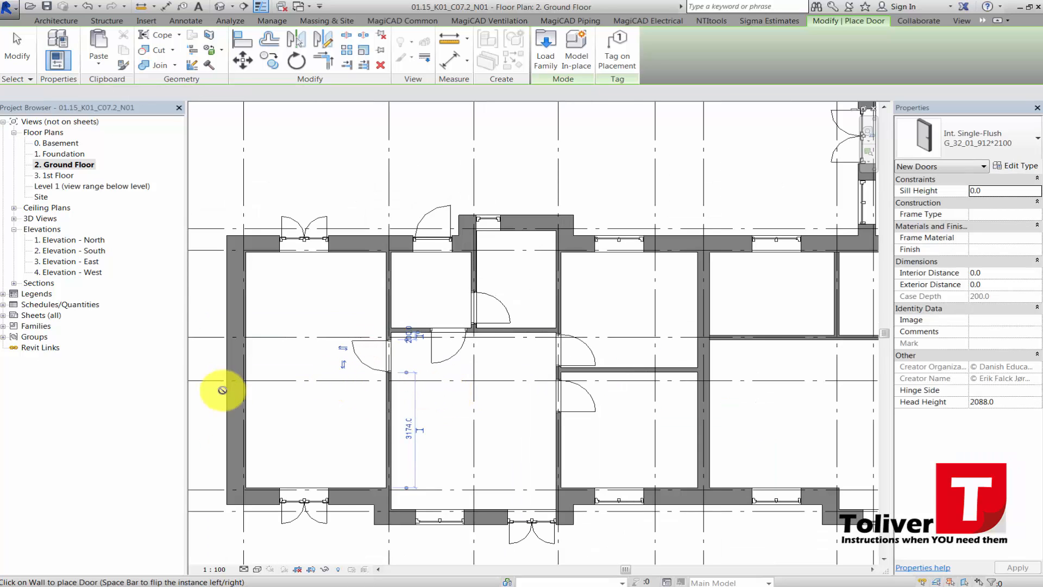
Place a door of the same type in the horizontal partition between grids 10 and 11, swinging into the upper room
scroll(564, 337, down, 1)
middle_drag(639, 316, 519, 313)
scroll(518, 313, down, 1)
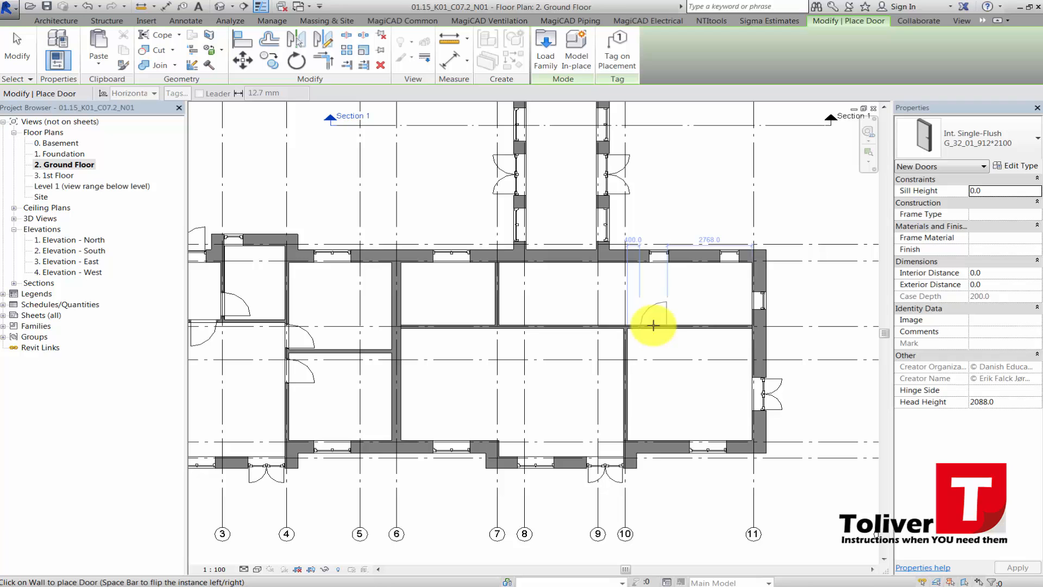
In the upper building, place doors in the horizontal partition 300 mm left of the short partition and centred in the long partition's lower part
middle_drag(607, 290, 619, 436)
middle_drag(526, 328, 556, 445)
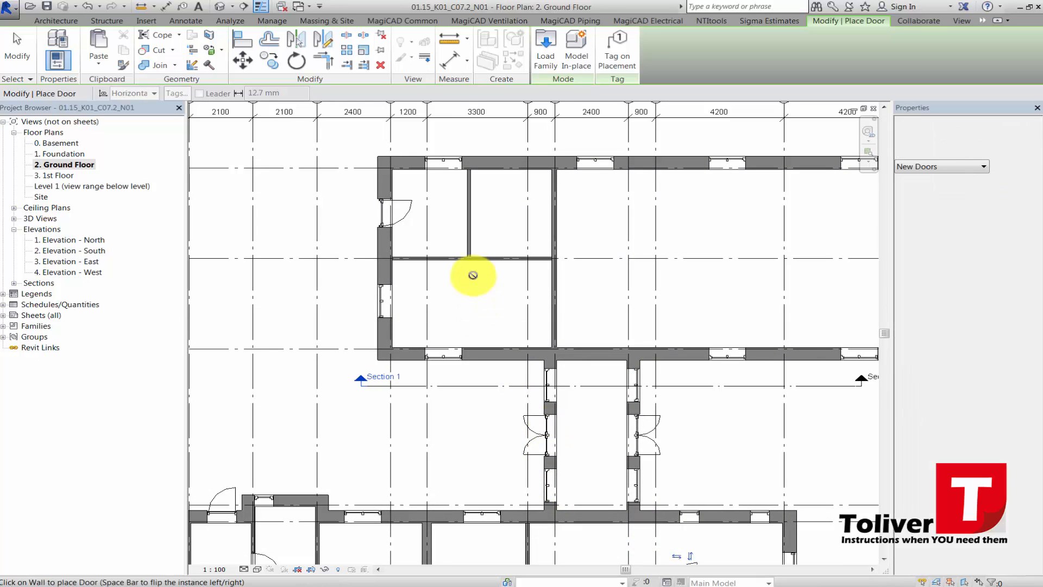
scroll(481, 283, up, 1)
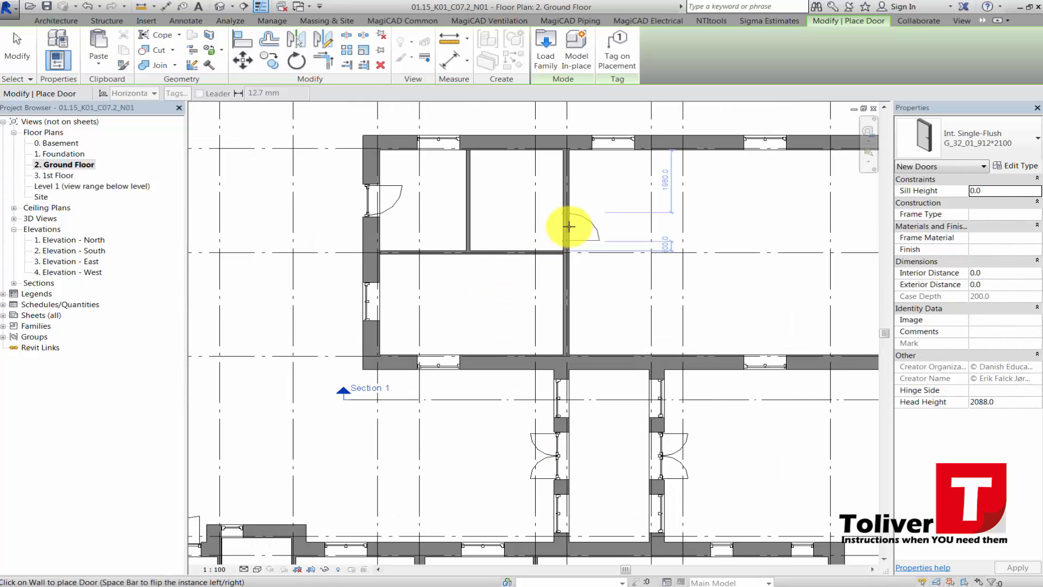
click(440, 253)
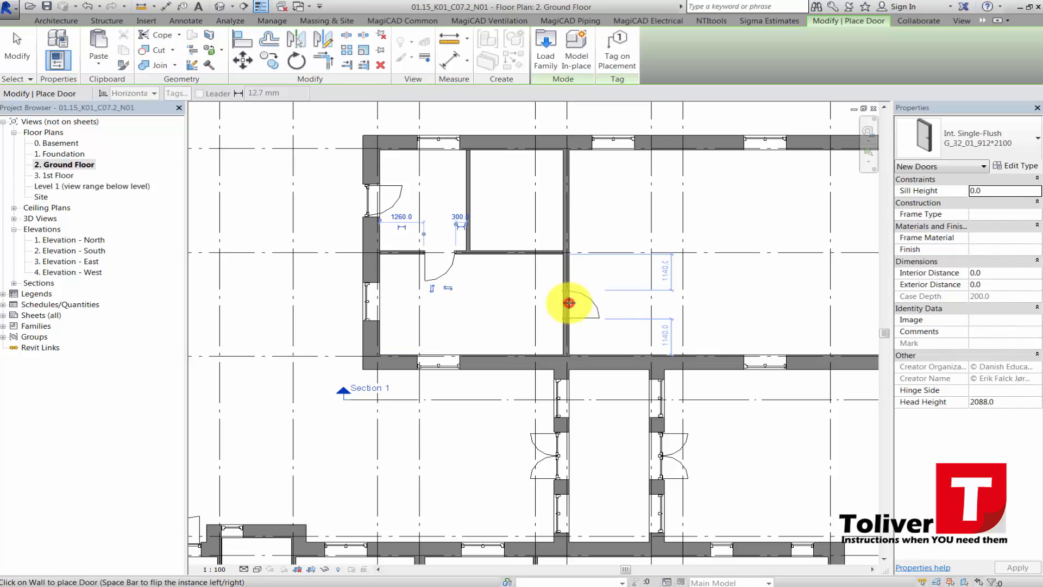
click(568, 302)
scroll(485, 285, down, 3)
key(Escape)
Set the grid 2 partition door 120 mm below the entrance room's lower wall
middle_drag(452, 334, 503, 264)
scroll(502, 264, down, 1)
middle_drag(508, 324, 510, 326)
scroll(510, 327, up, 10)
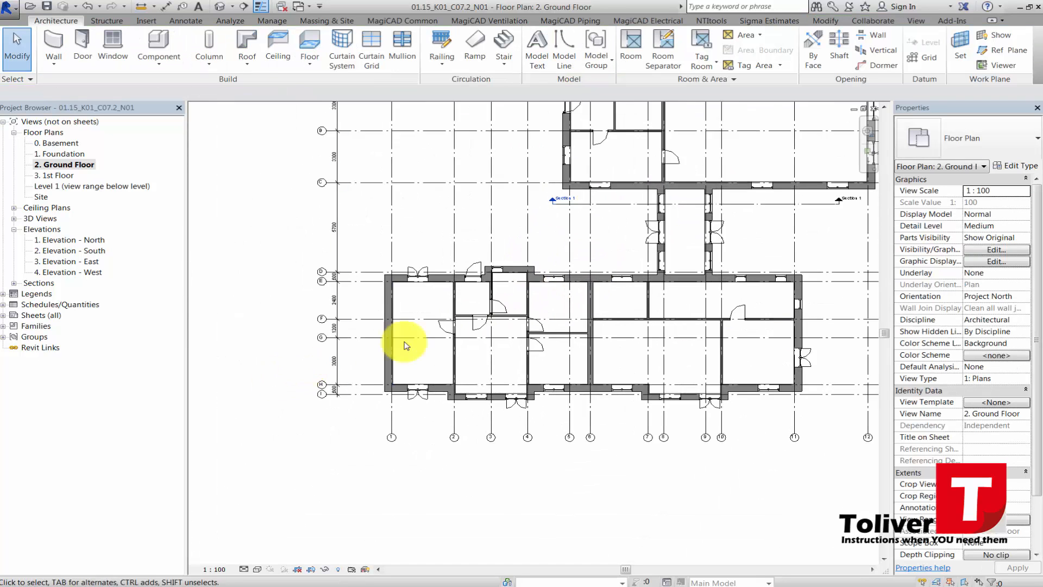
click(509, 270)
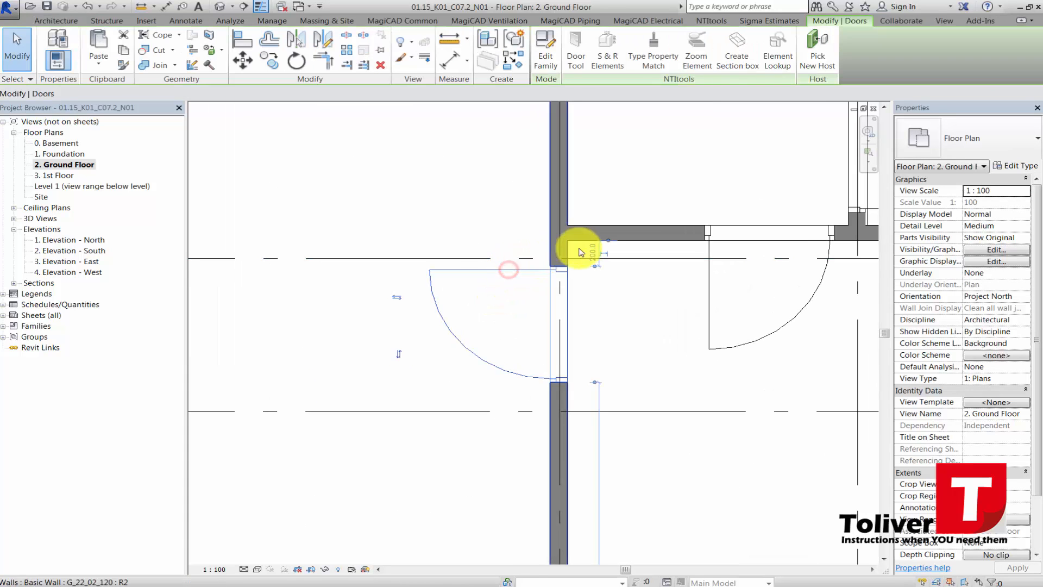
click(591, 254)
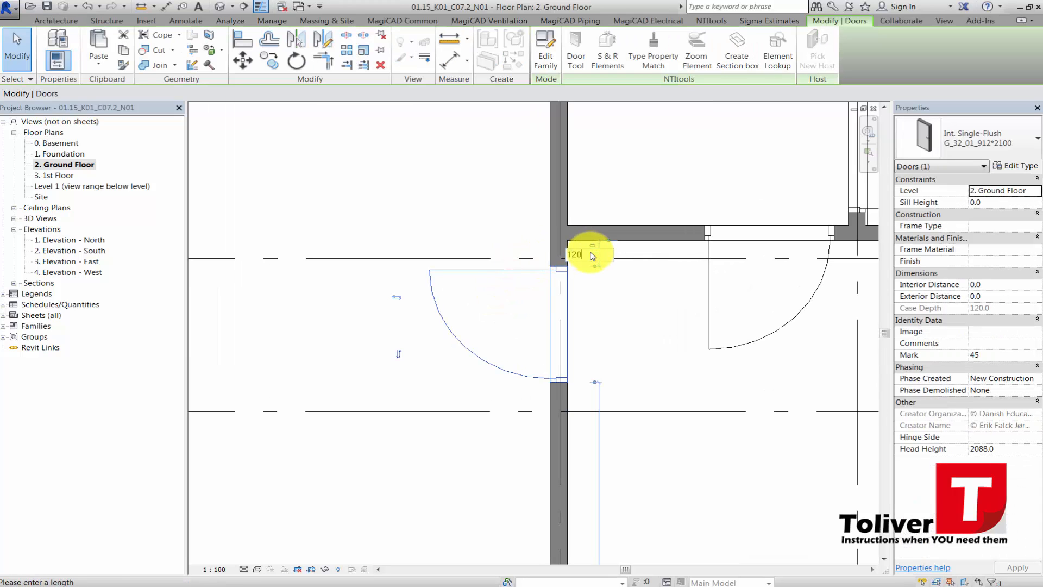
key(Return)
Flip the hinge side of the entrance room's lower-wall door and set it 120 mm from the grid 3 partition
click(705, 283)
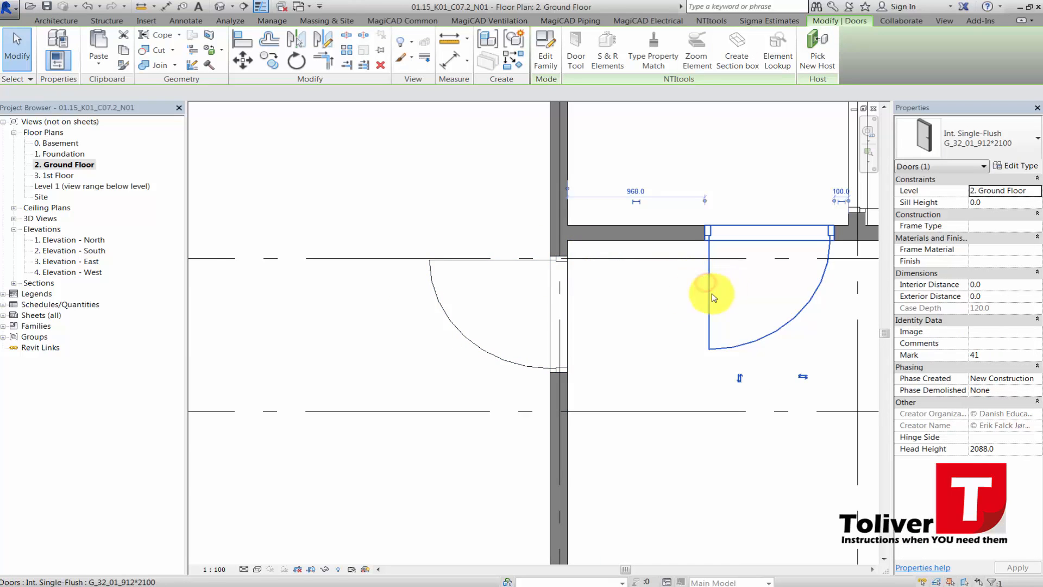
middle_drag(713, 297, 553, 313)
click(643, 395)
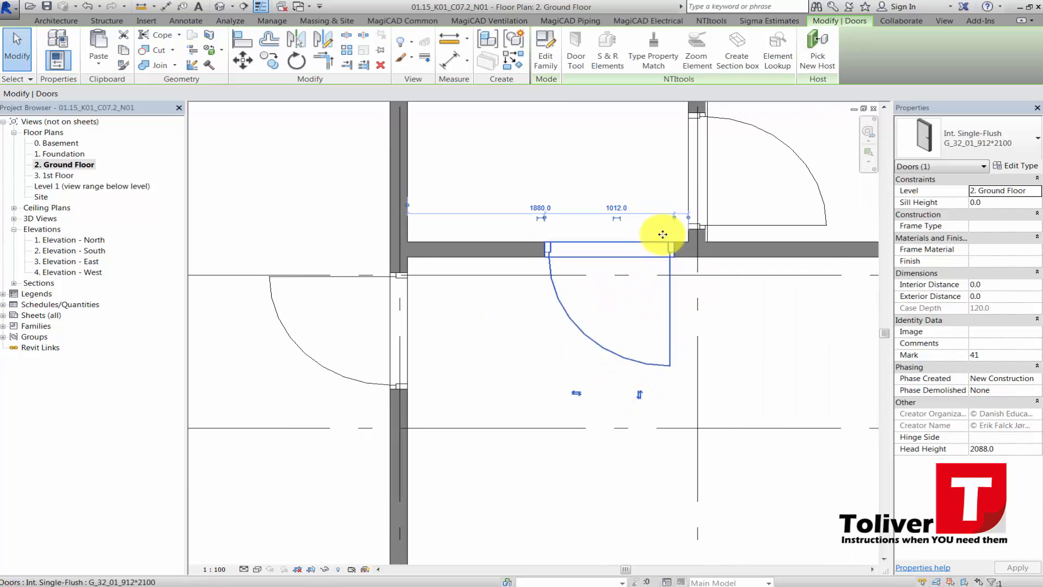
click(531, 380)
click(589, 342)
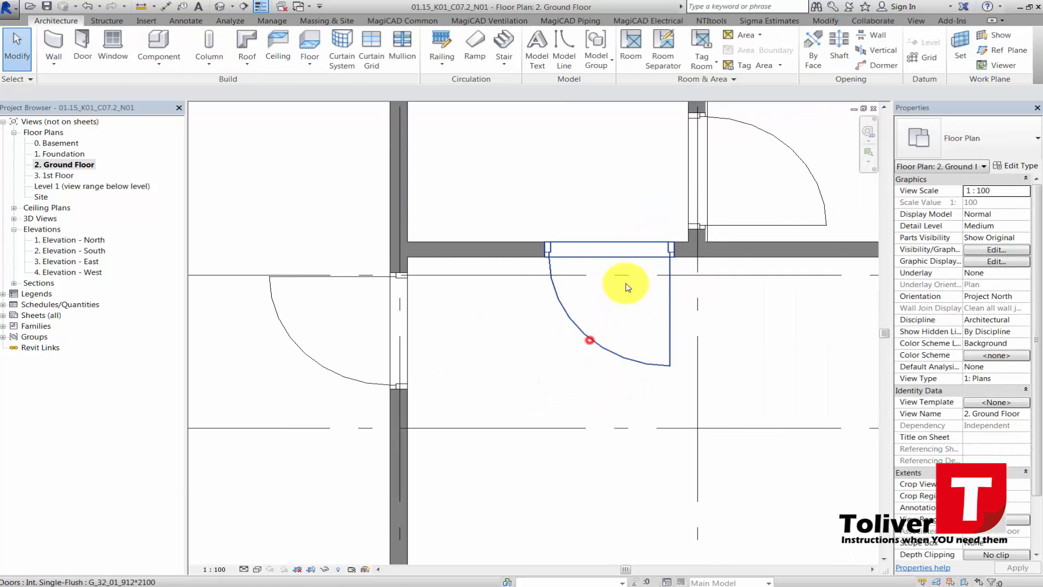
click(678, 209)
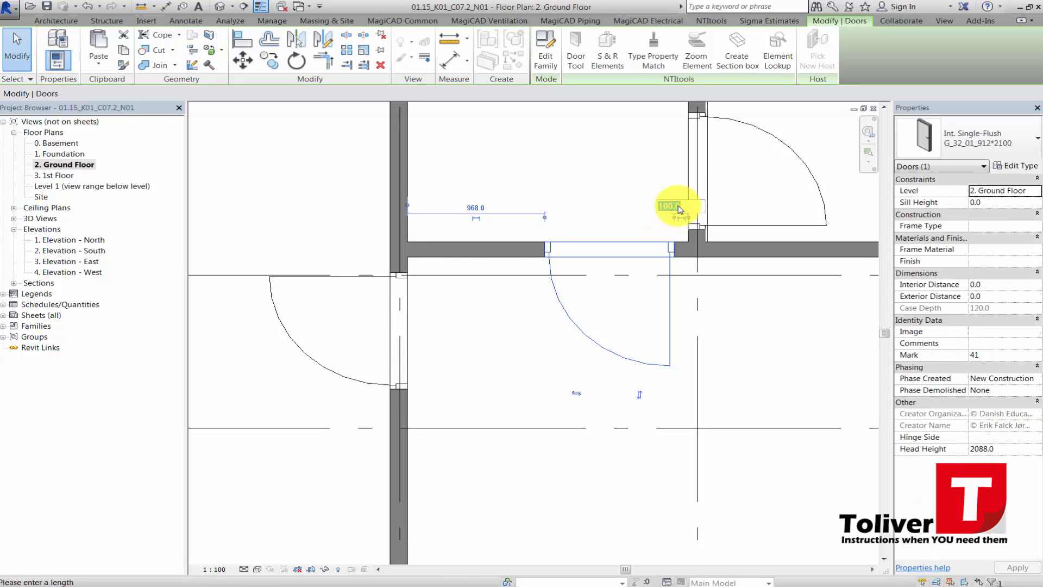
text(120)
key(Return)
Adjust the grid 3 partition door's distance above the lower wall to match the neighbouring door's 120 mm offset
click(765, 223)
click(651, 235)
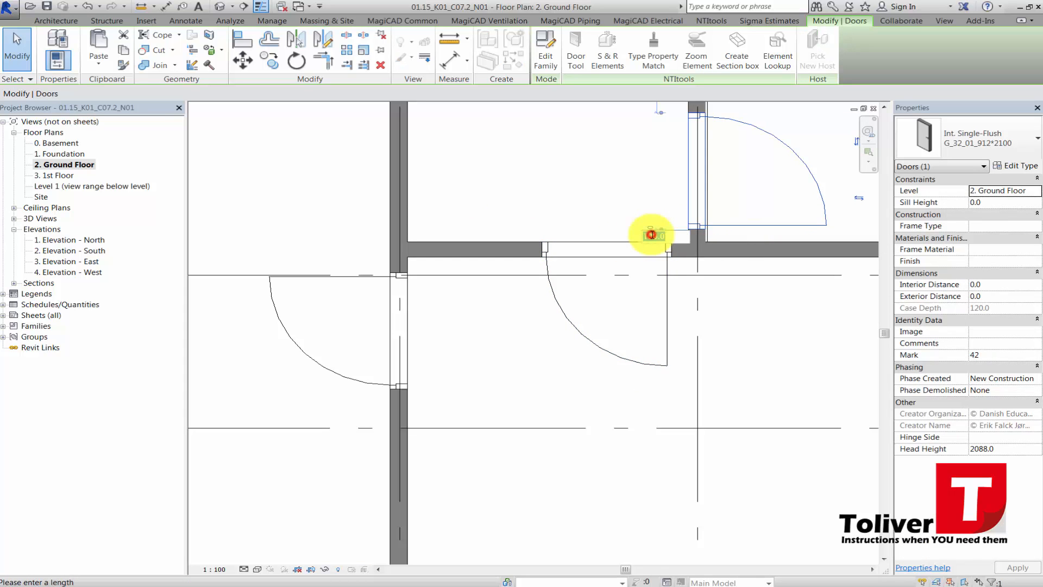
key(Return)
click(558, 384)
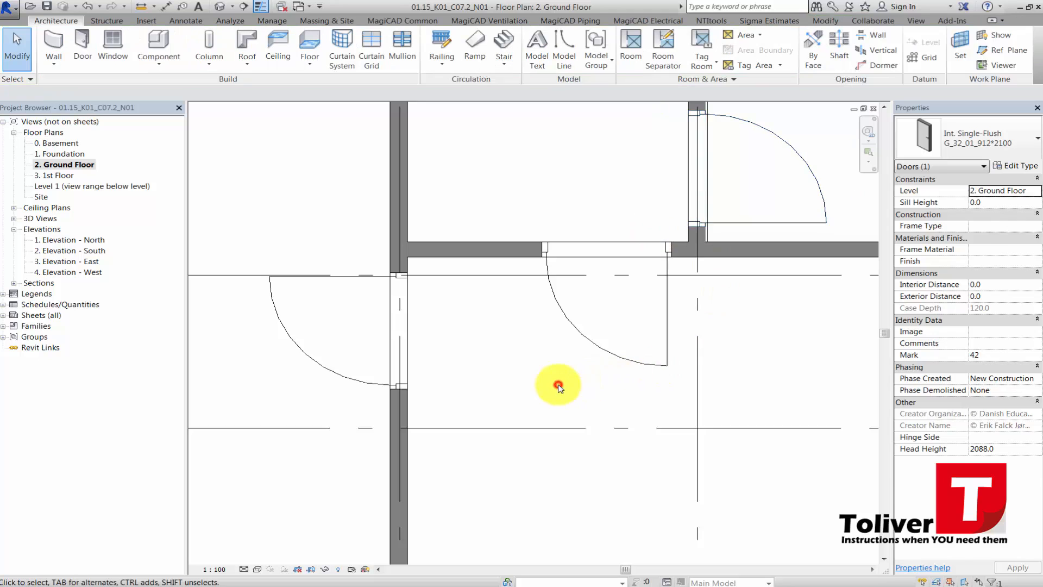
Move the cross wall right of grid 4 down to 1040 mm below the small rooms' lower wall
scroll(565, 383, down, 5)
scroll(711, 388, up, 1)
middle_drag(712, 388, 585, 354)
scroll(592, 337, up, 4)
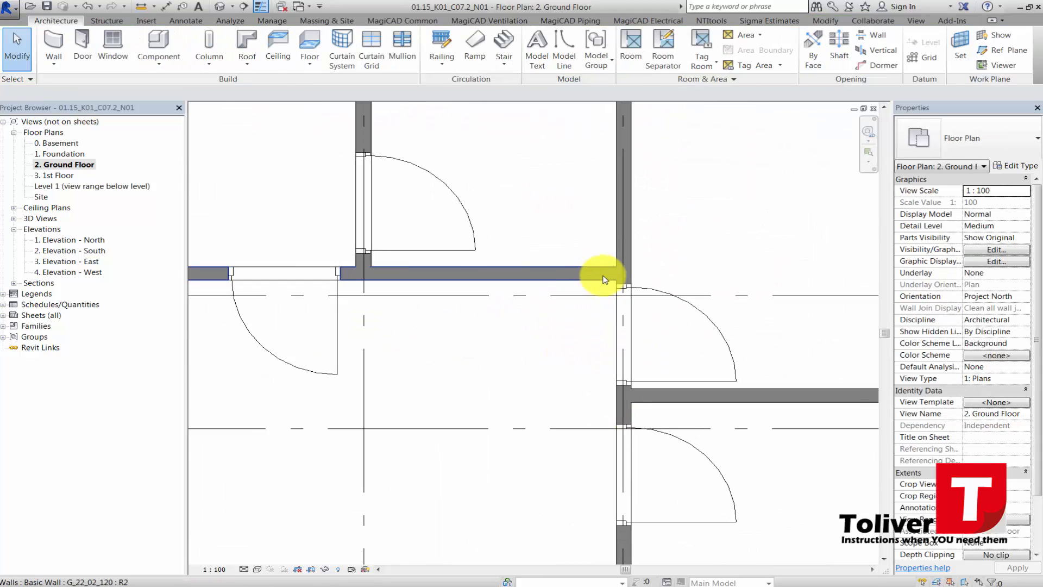
click(655, 295)
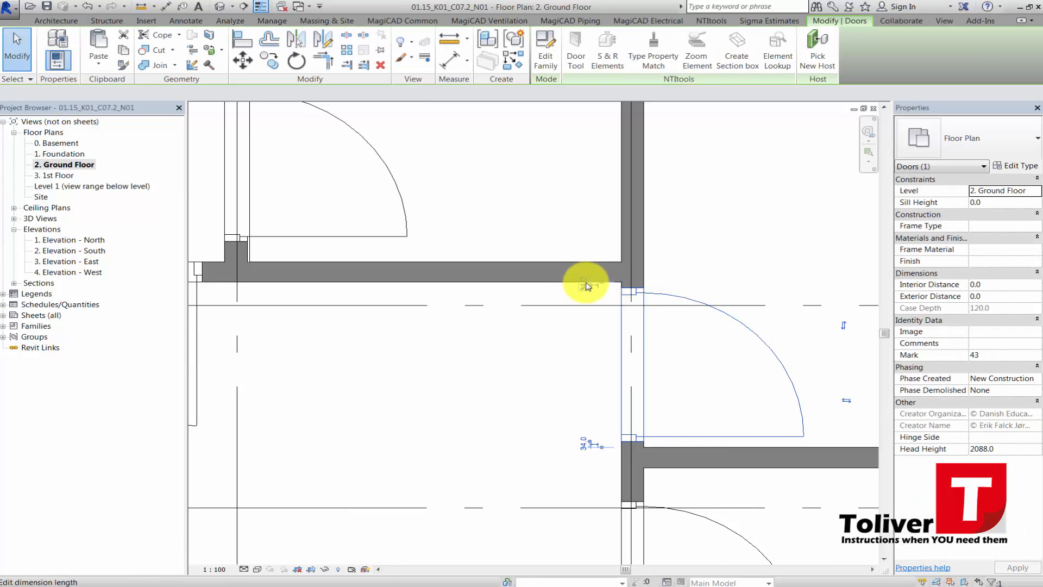
scroll(585, 288, up, 2)
scroll(573, 310, down, 6)
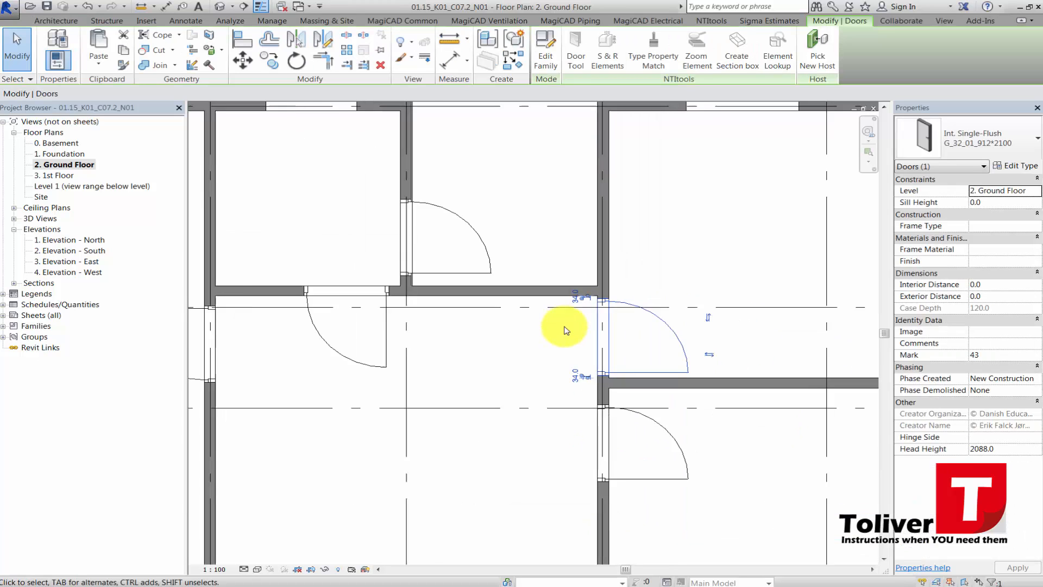
click(667, 370)
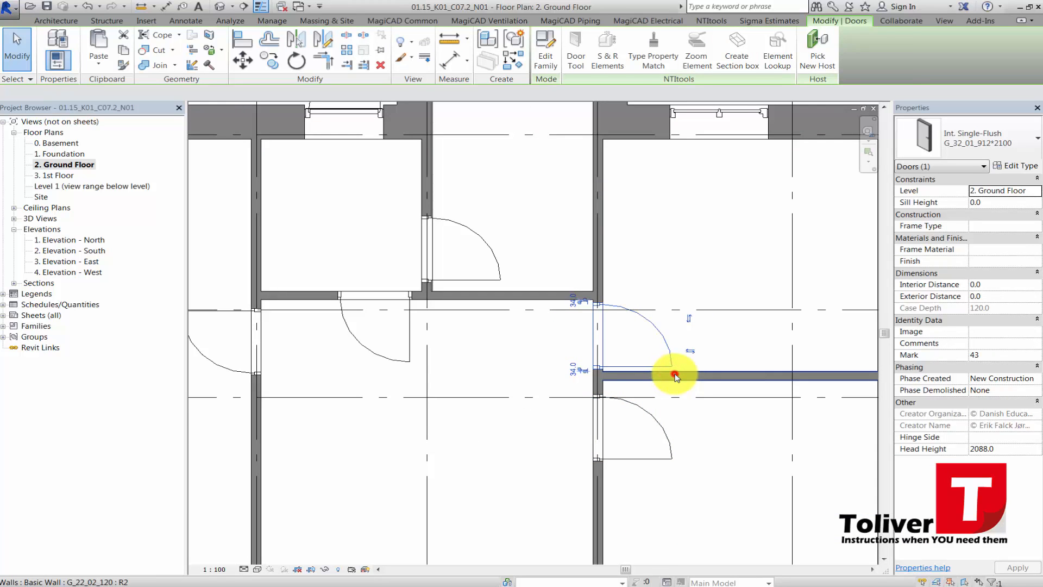
click(675, 375)
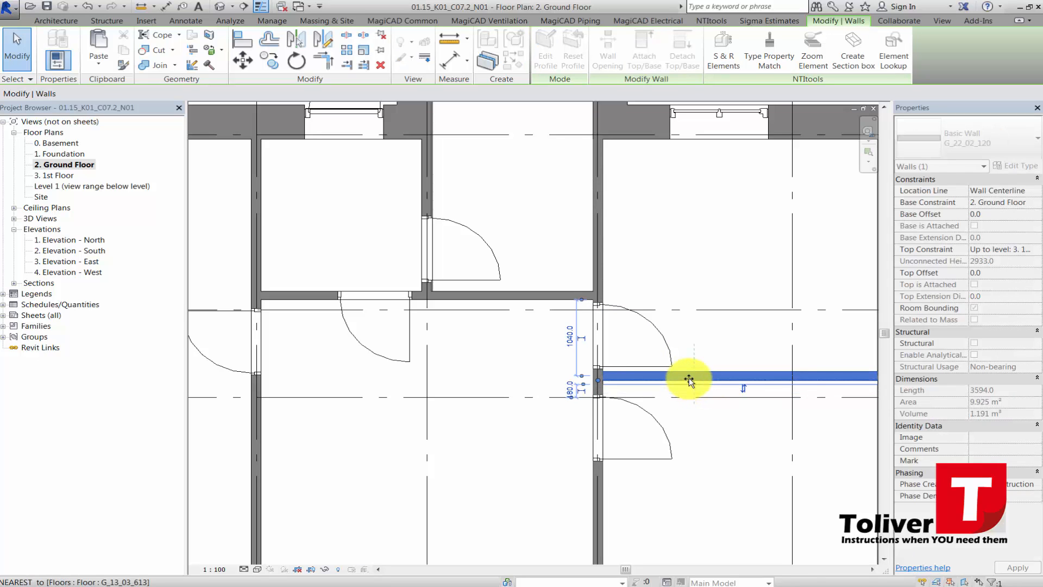
scroll(559, 296, up, 3)
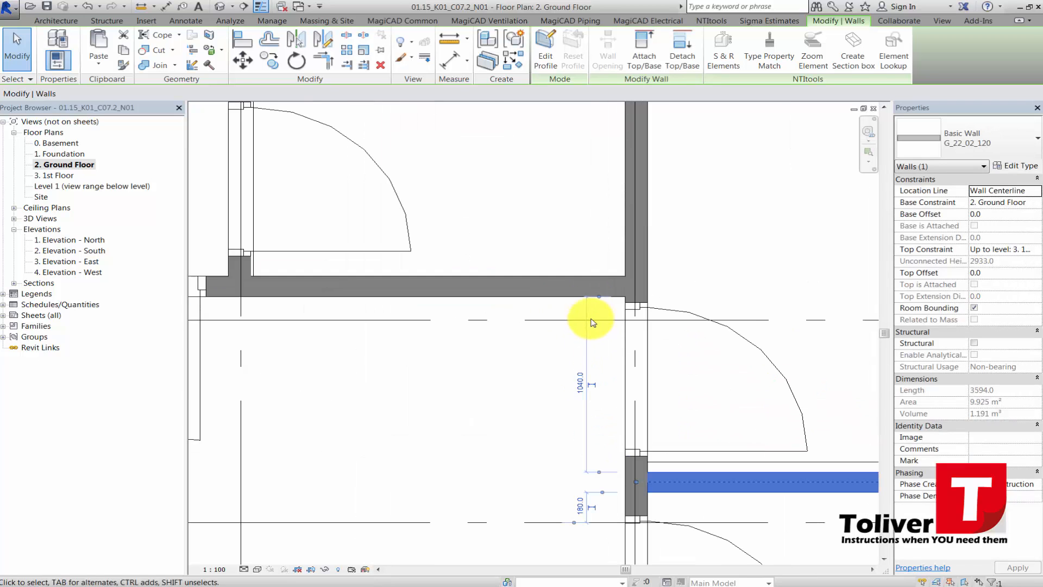
click(534, 386)
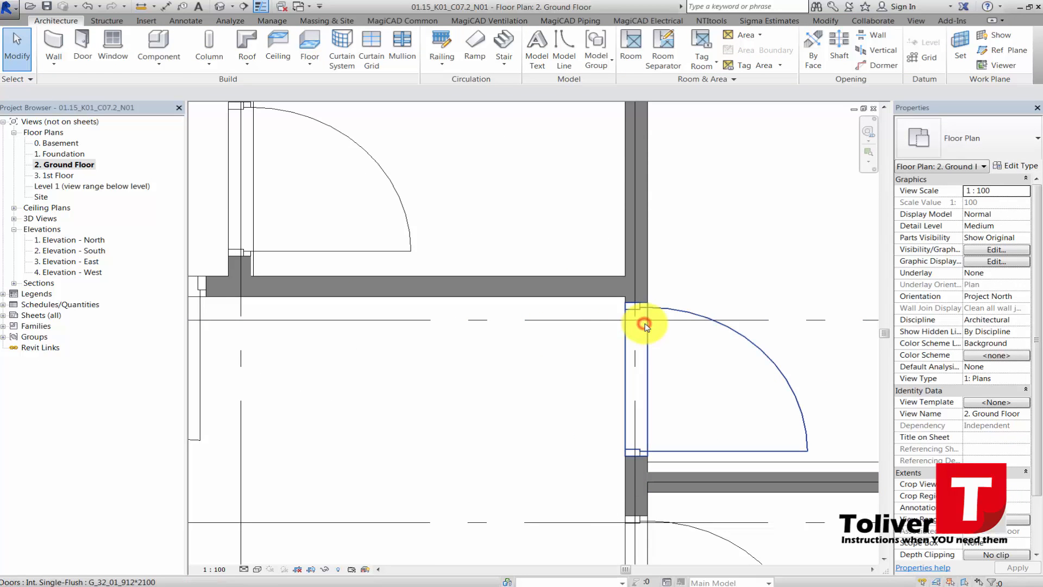
Set the upper door in the grid 4 partition 120 mm below the small rooms' lower wall
click(650, 329)
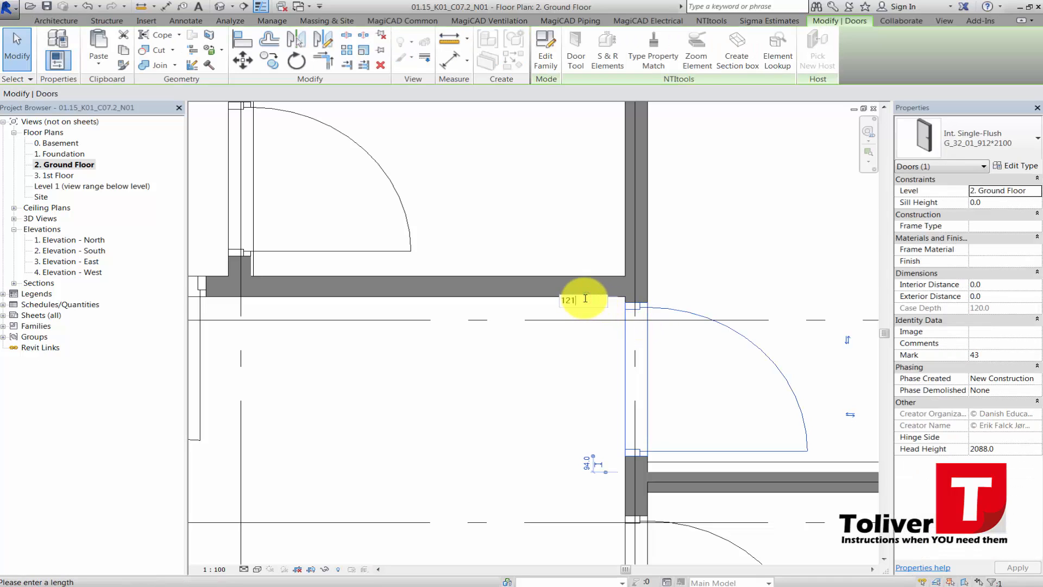
key(Return)
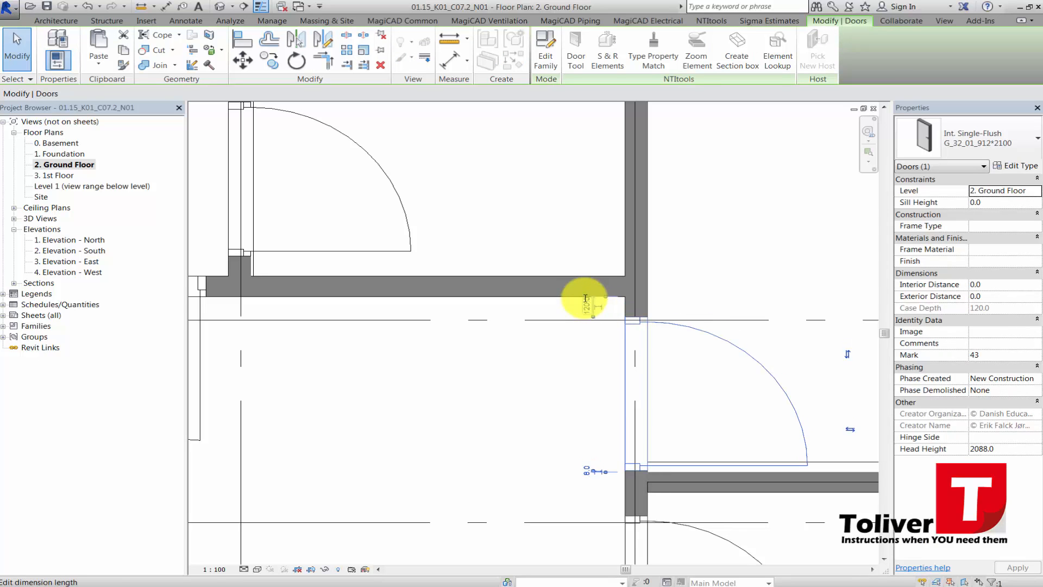
click(548, 436)
scroll(549, 364, down, 1)
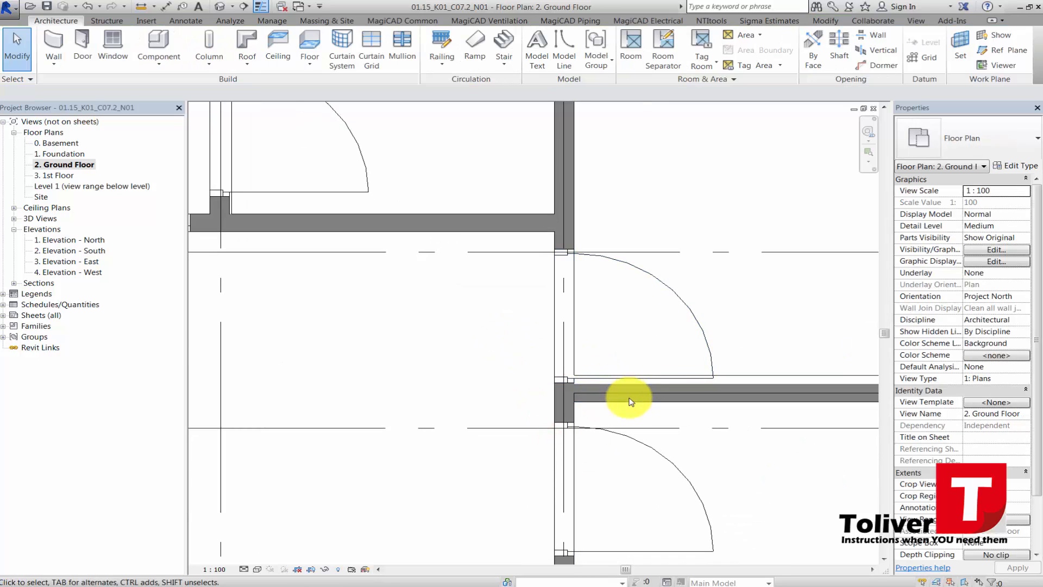
Reference the cross wall's temporary dimension to the upper door's lower edge and set the distance between them to 120 mm
click(608, 405)
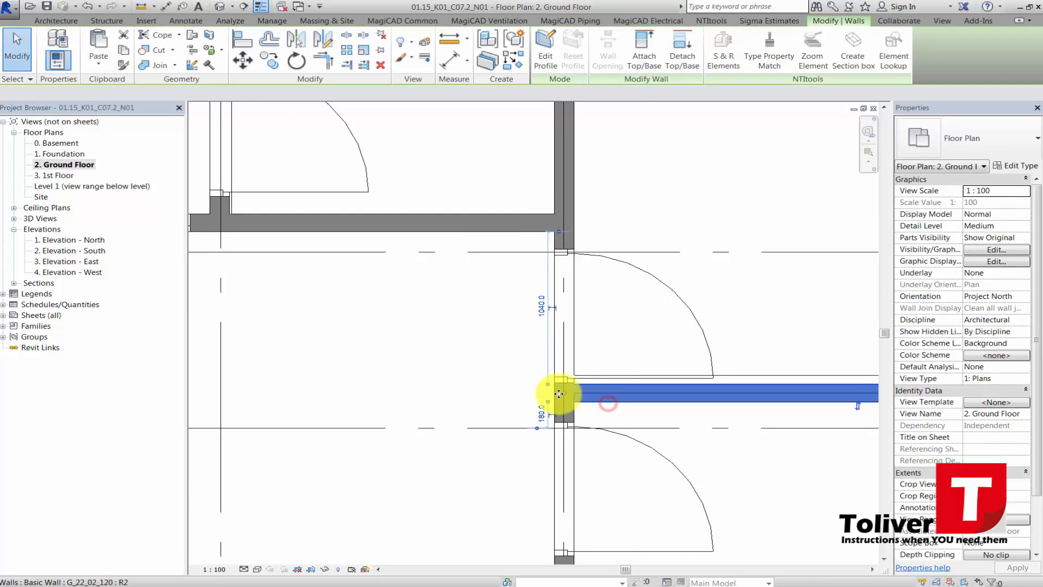
scroll(548, 399, up, 1)
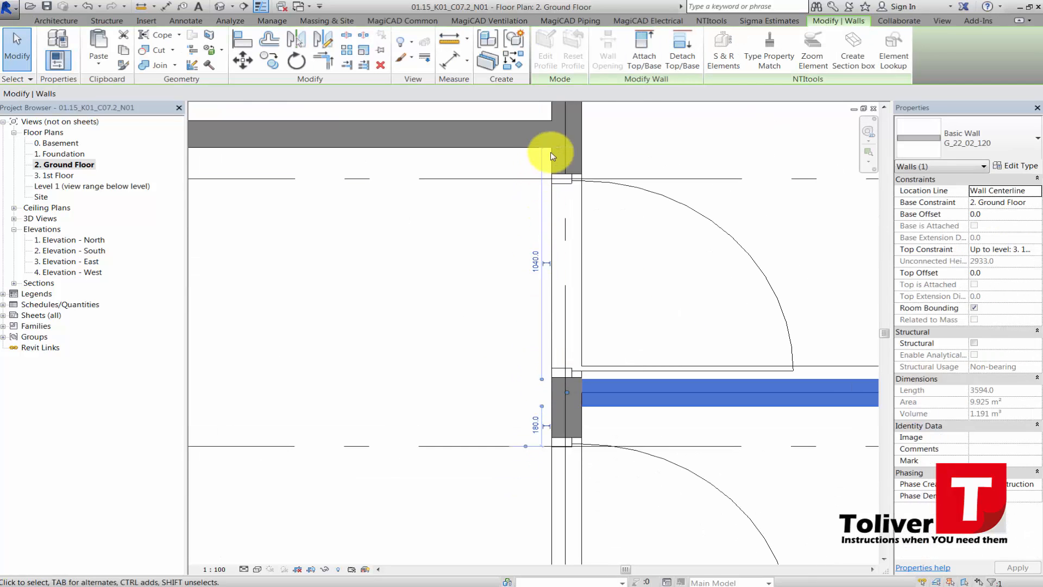
click(557, 147)
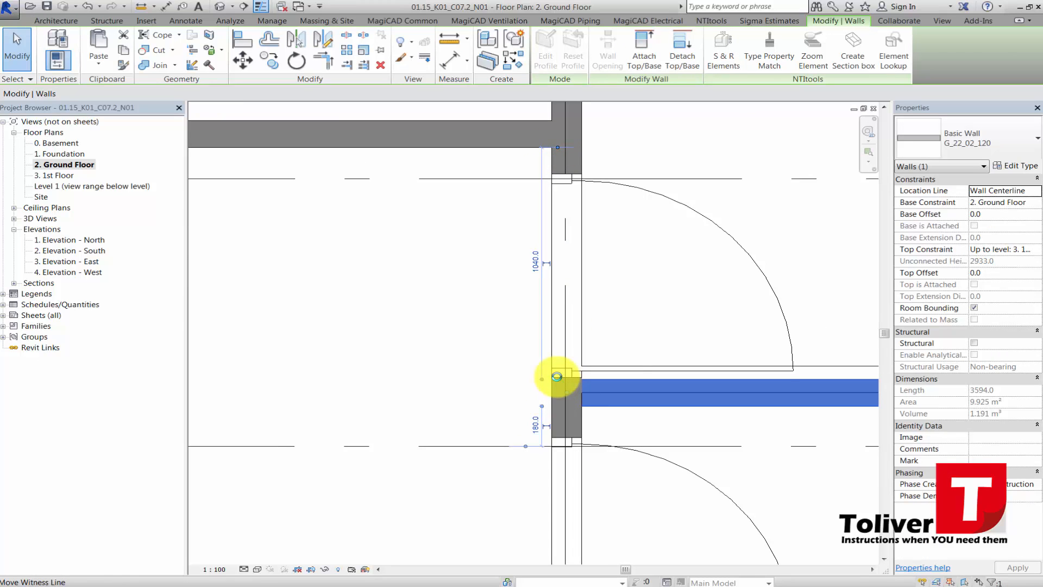
click(556, 377)
scroll(553, 379, up, 3)
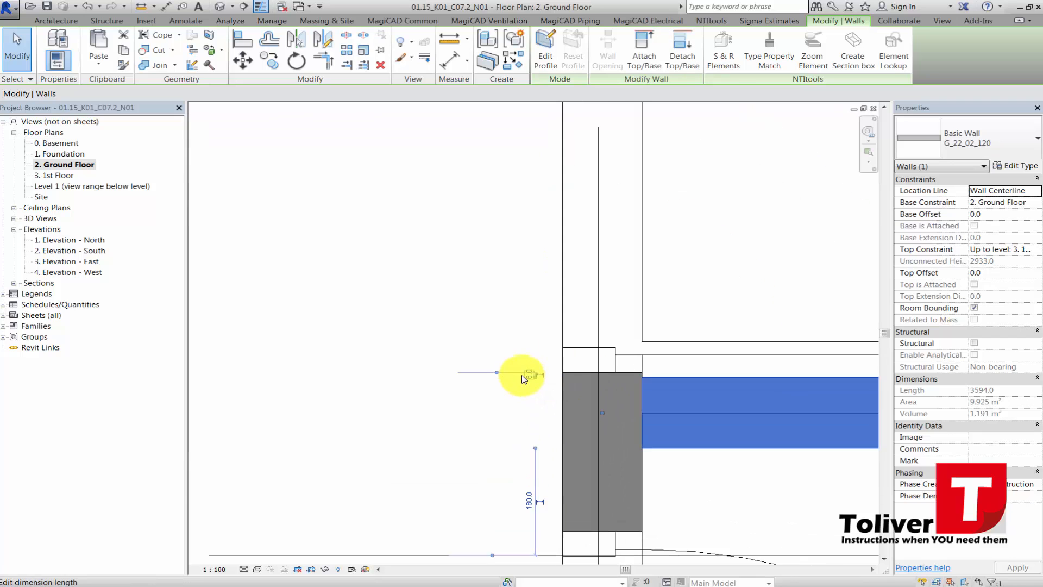
click(528, 375)
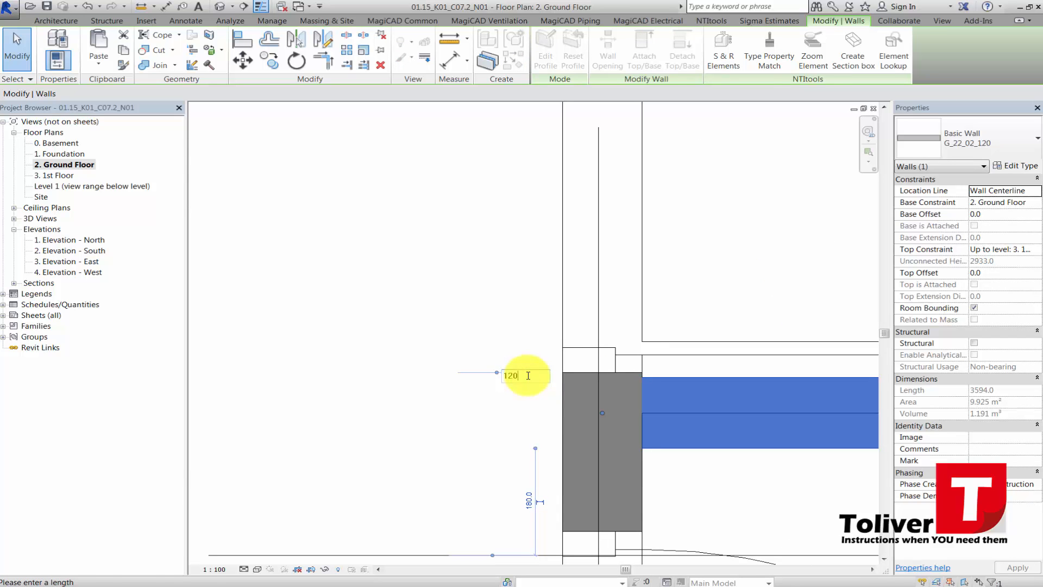
key(Return)
click(420, 181)
scroll(426, 279, down, 3)
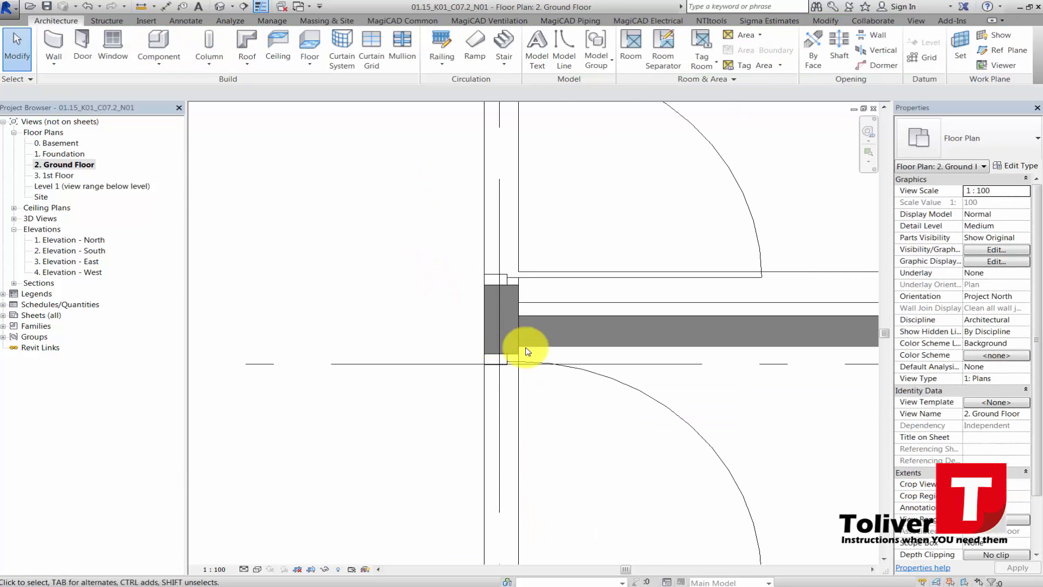
Set the lower grid 4 partition door 120 mm below the cross wall and flip its hinge side towards that wall
click(547, 360)
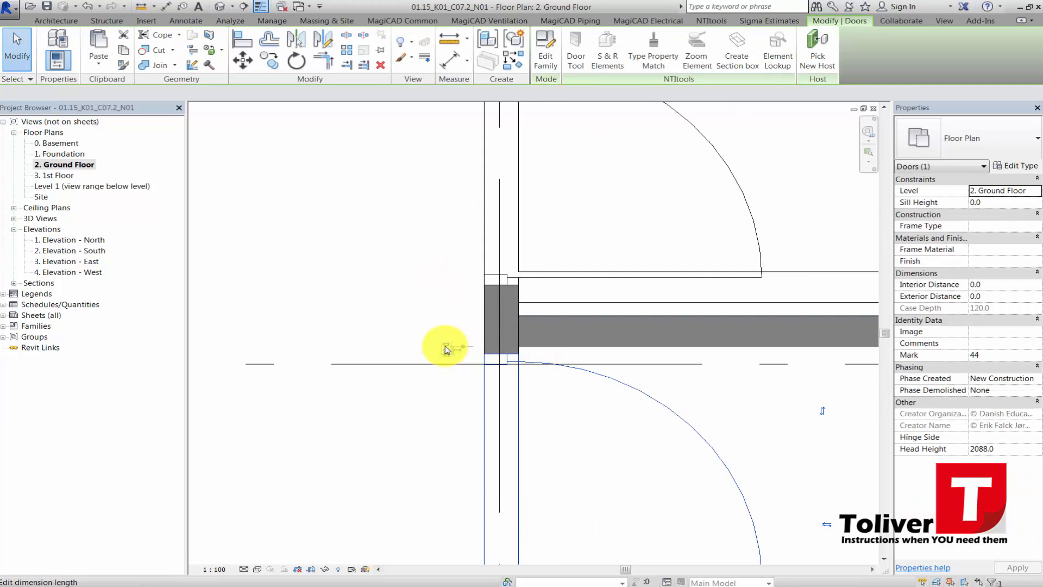
click(445, 347)
text(120)
key(Return)
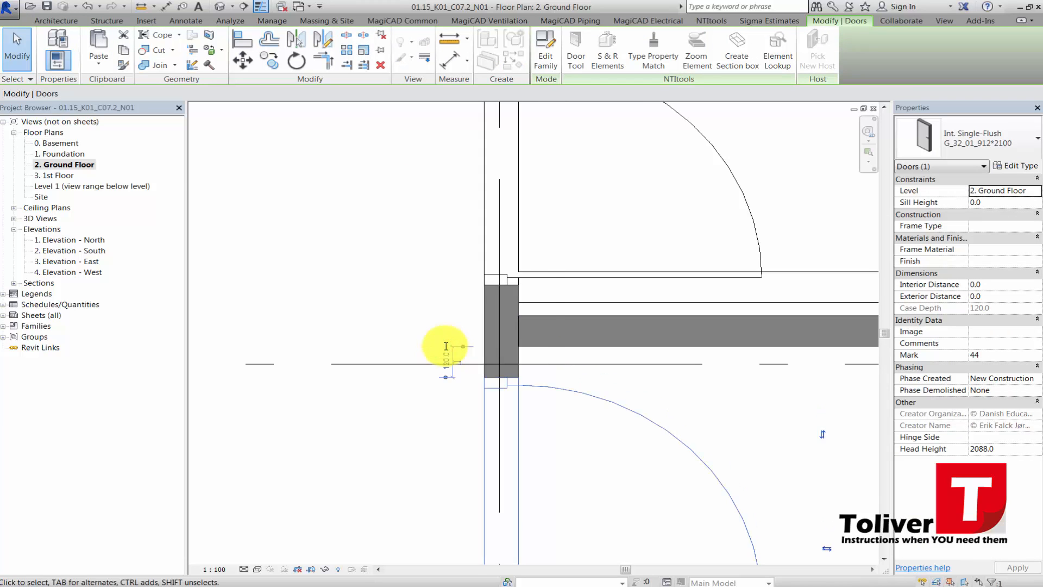
scroll(445, 346, down, 3)
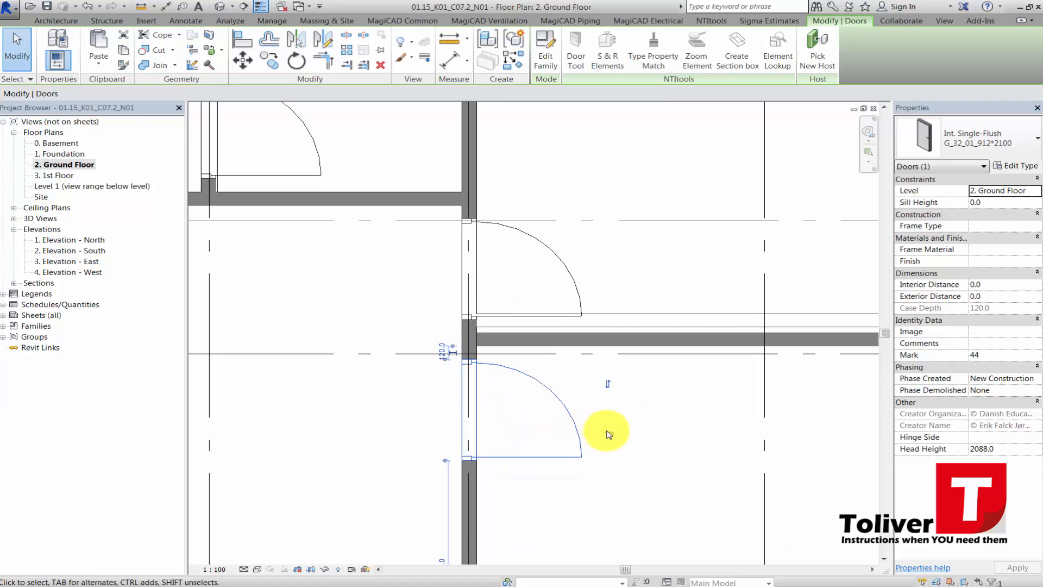
click(378, 373)
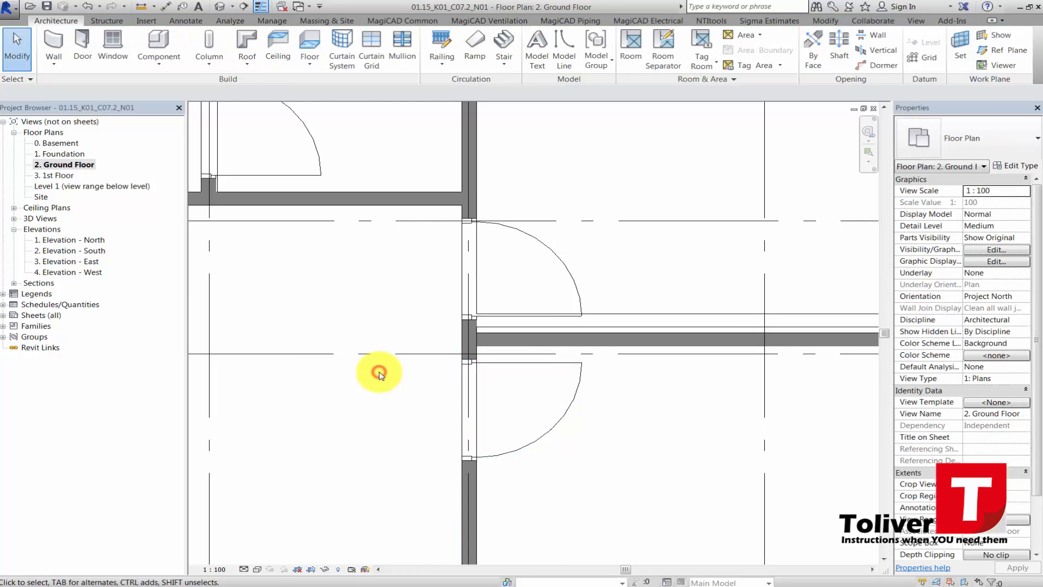
Flip the swing of the door right of grid 10 into the lower room and flip its hinge side towards the grid 10 partition
scroll(540, 403, down, 5)
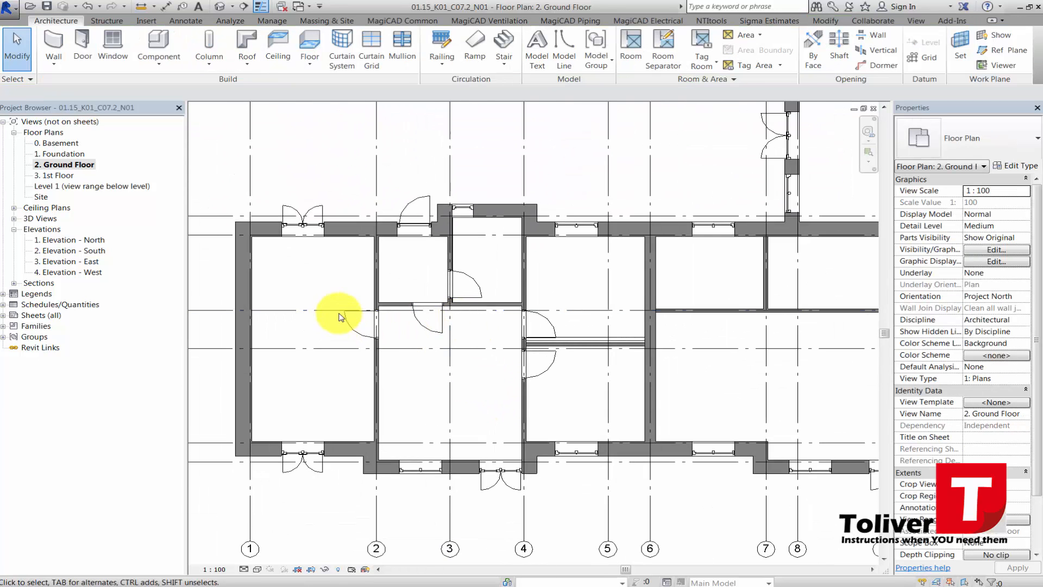
middle_drag(534, 400, 330, 361)
middle_drag(526, 346, 397, 360)
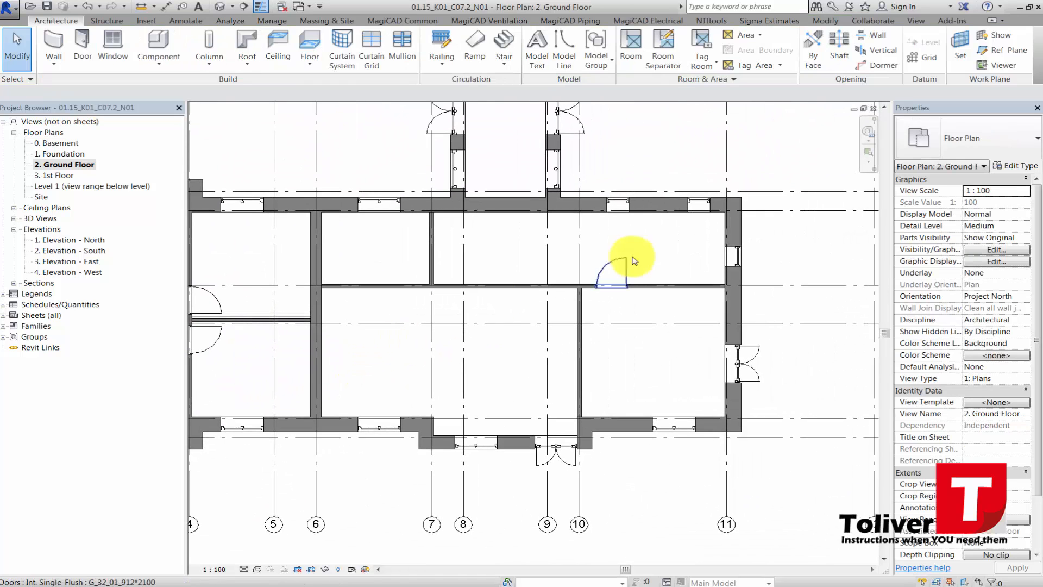
scroll(654, 270, up, 4)
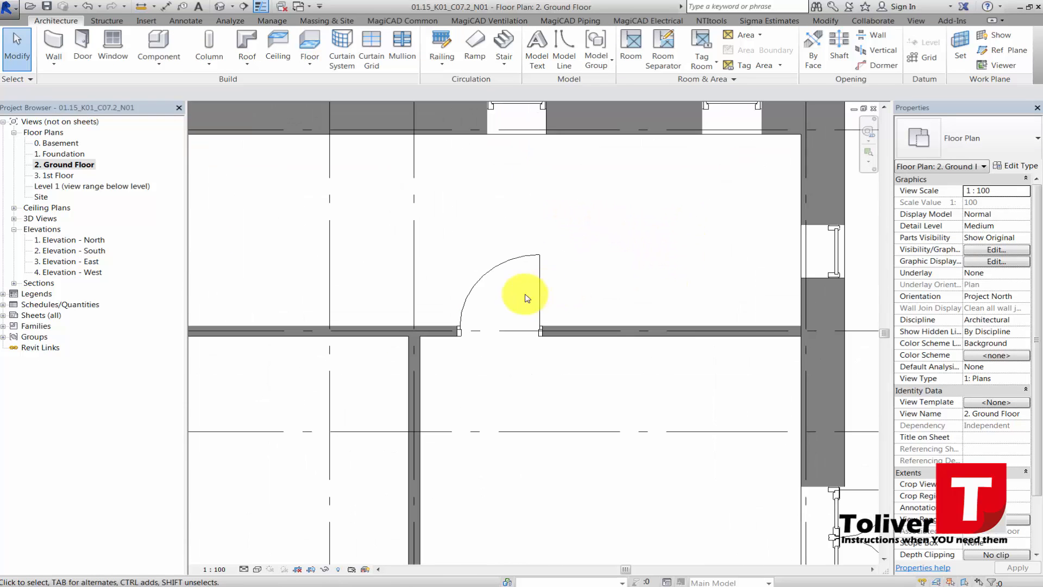
click(620, 264)
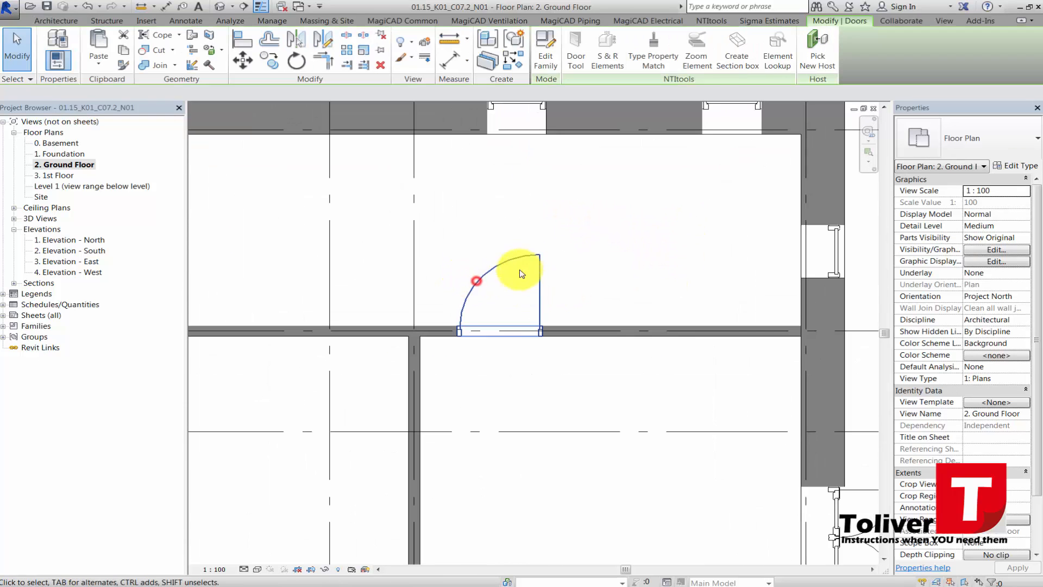
click(519, 236)
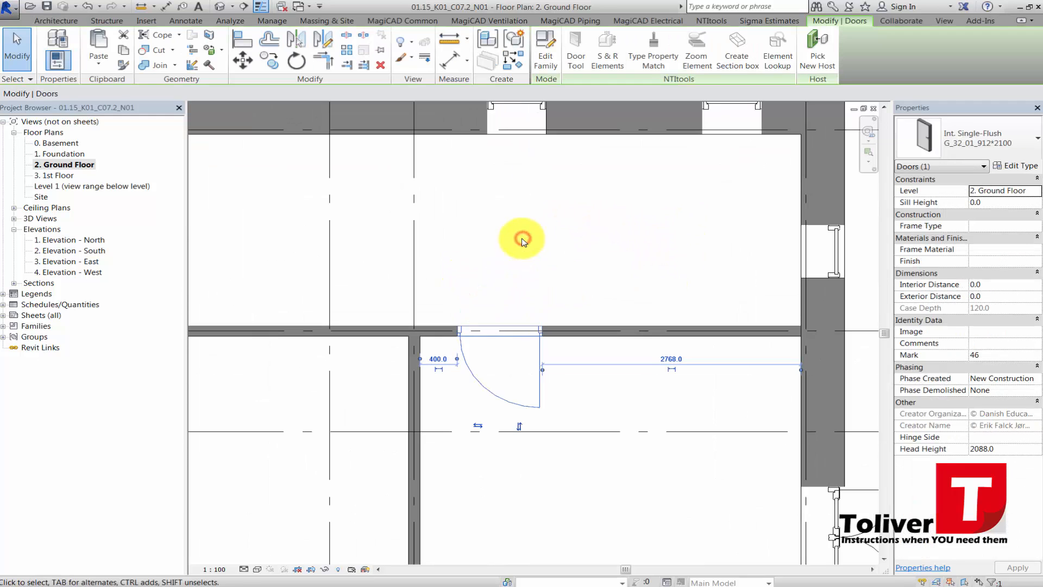
click(478, 427)
click(440, 403)
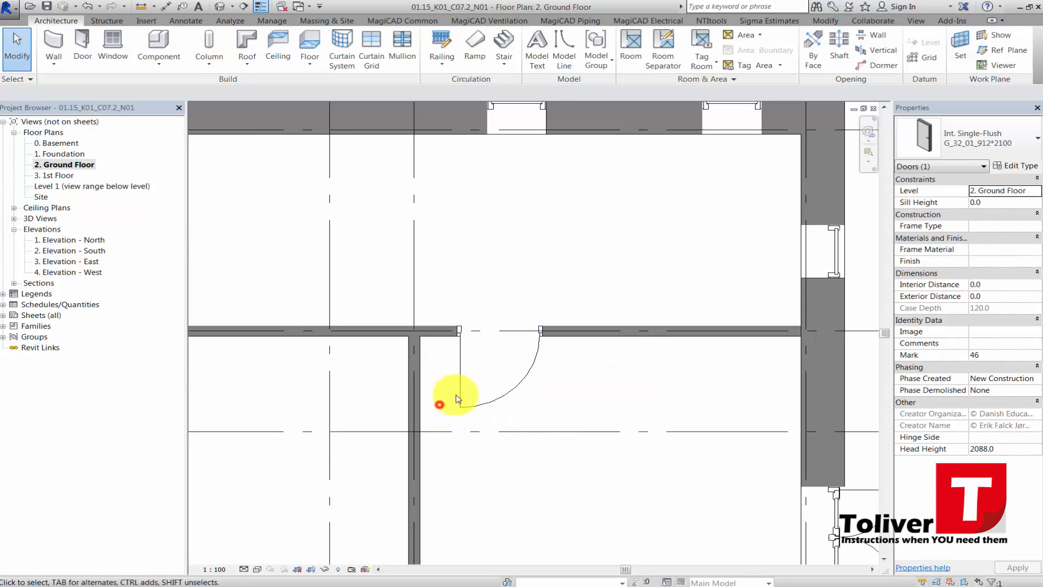
Set the distance between this door and the grid 10 partition to 120 mm
click(460, 390)
click(437, 293)
text(120)
key(Return)
click(487, 229)
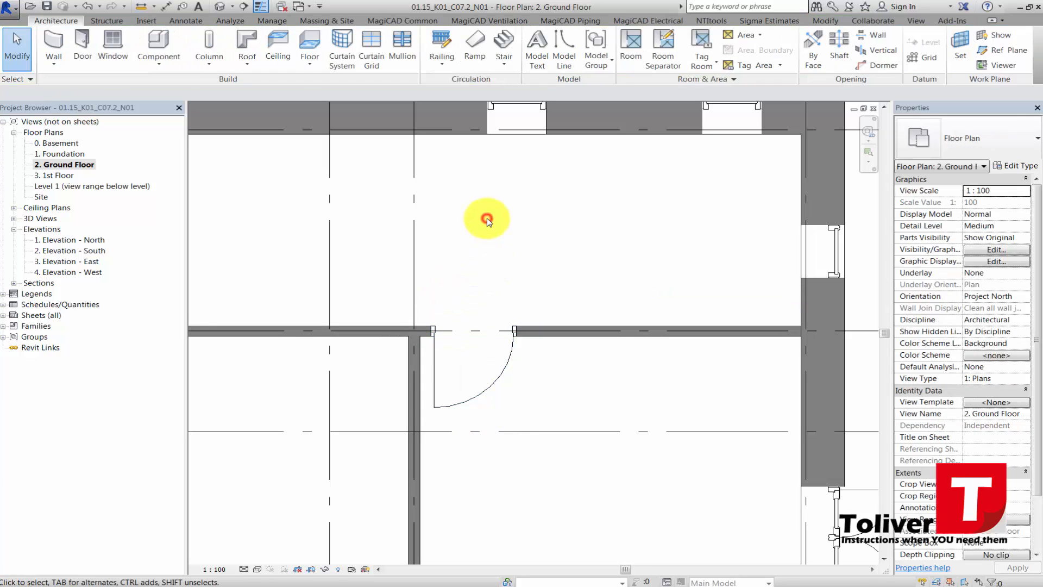
Set the door in the upper building's thin cross wall 120 mm from the partition between the two small rooms
scroll(488, 219, down, 2)
middle_drag(524, 235, 630, 277)
scroll(621, 271, down, 2)
middle_drag(418, 244, 488, 324)
scroll(490, 330, down, 2)
middle_drag(464, 215, 425, 295)
scroll(418, 233, up, 2)
scroll(417, 236, up, 3)
click(424, 297)
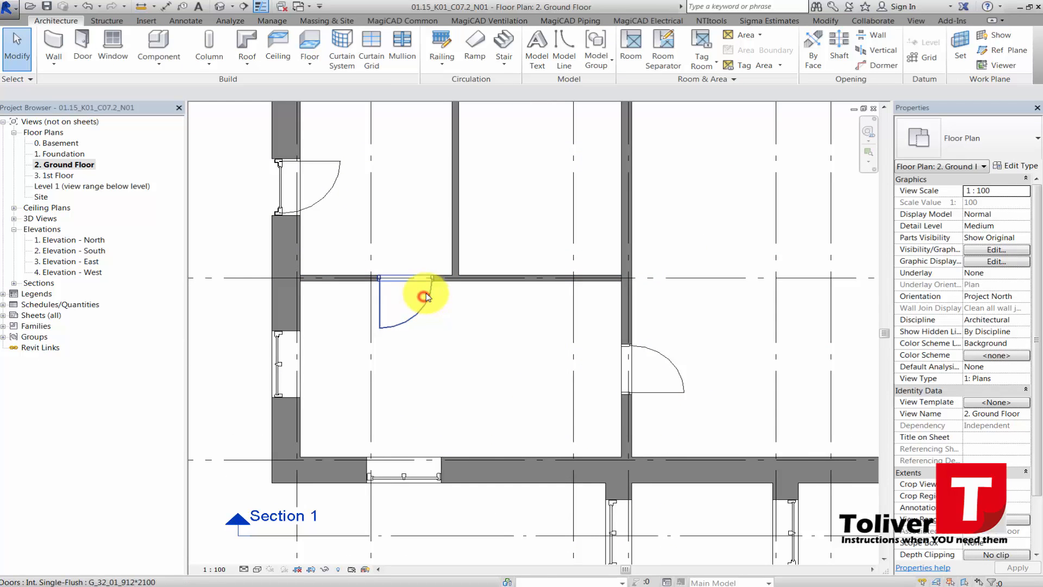
click(382, 300)
scroll(421, 247, up, 2)
click(446, 239)
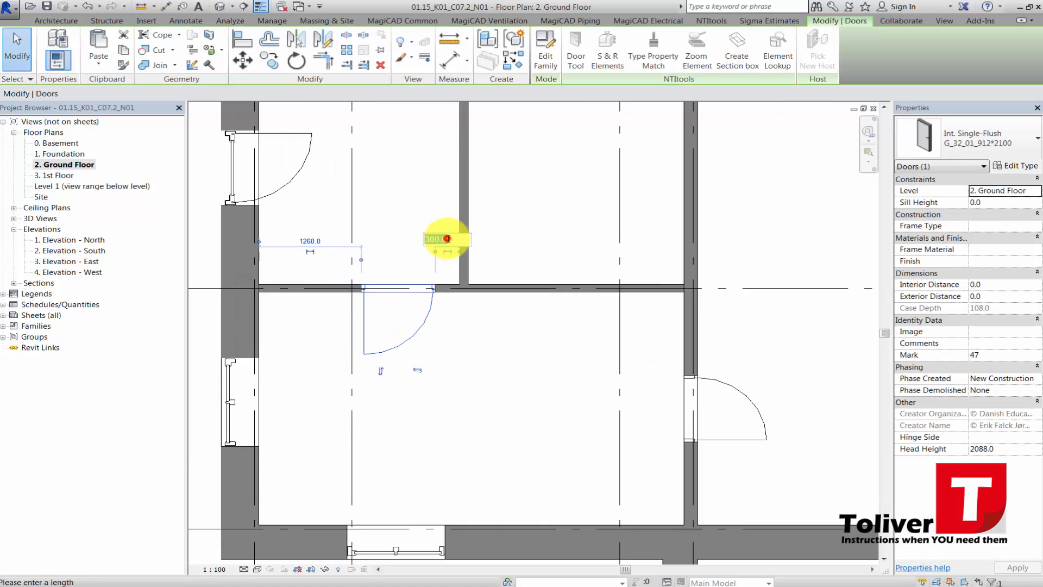
text(120)
key(Return)
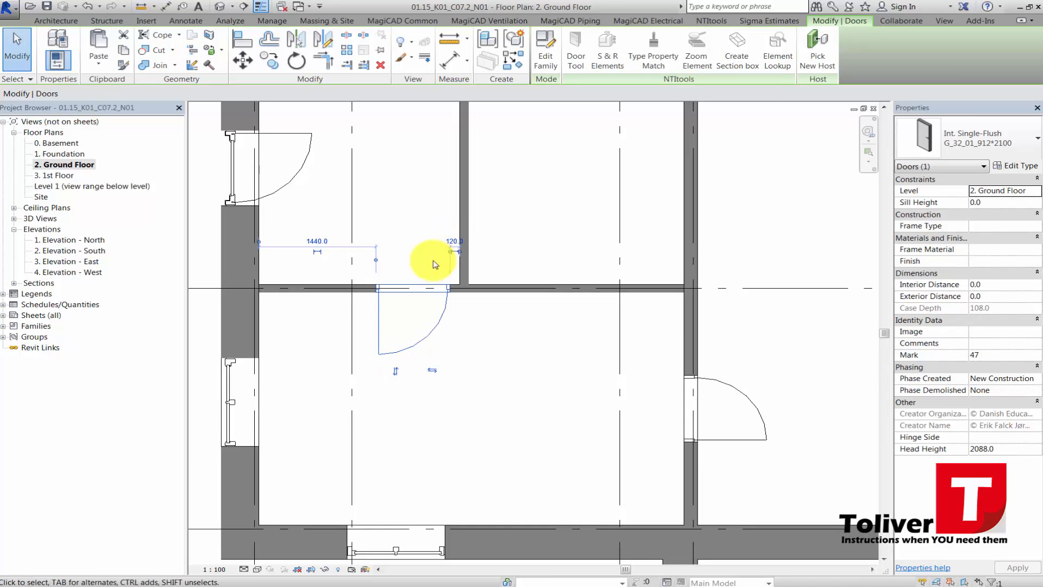
Flip this door's swing into the upper small room and its hinge side towards the partition
click(396, 368)
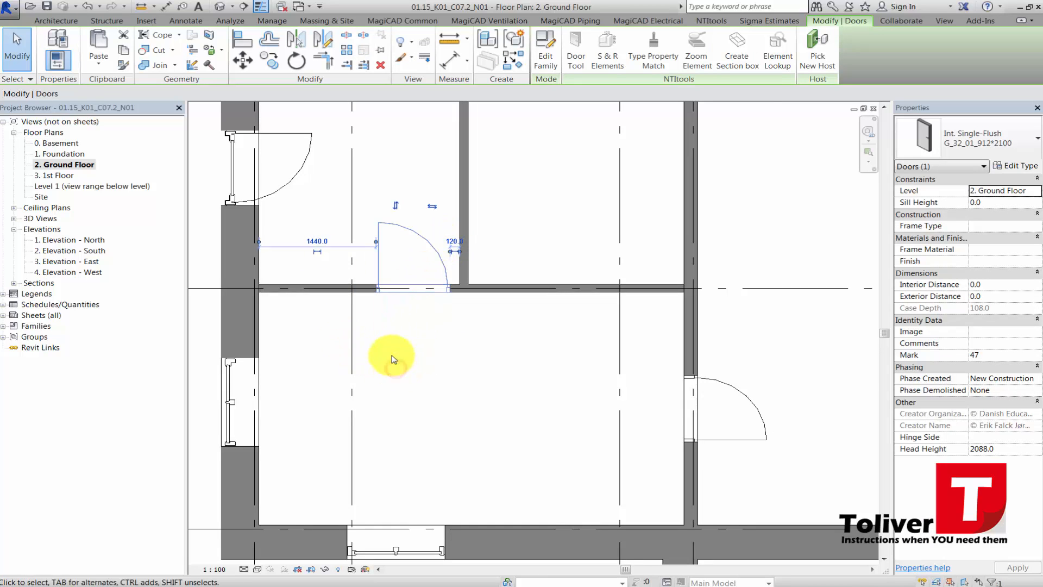
click(427, 206)
click(414, 400)
Flip the door in the upper building's grid 8 wall so that it swings into the lower-left room
scroll(416, 353, down, 3)
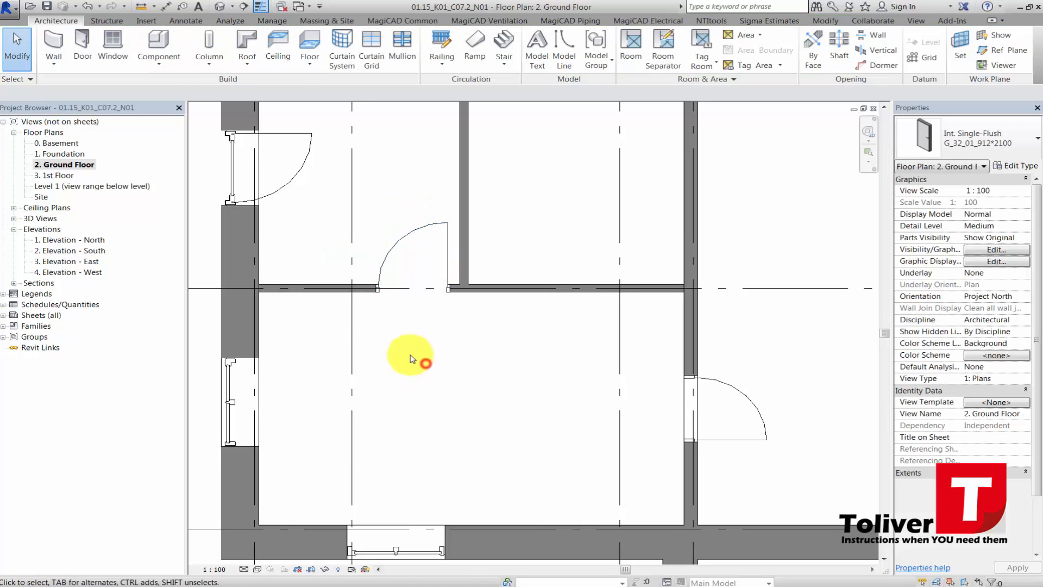
scroll(416, 348, down, 2)
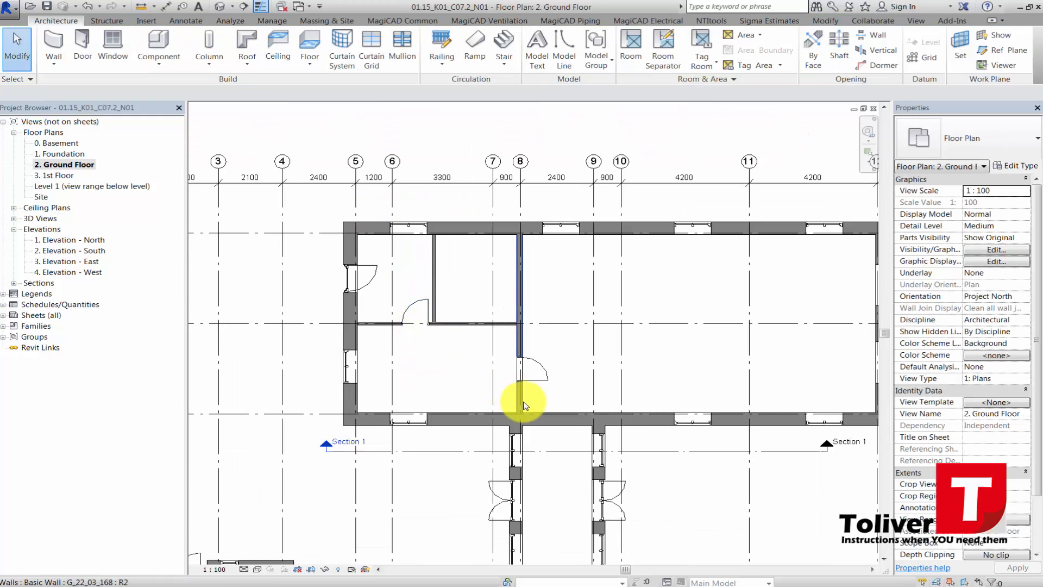
scroll(499, 362, up, 4)
scroll(516, 356, up, 1)
click(551, 345)
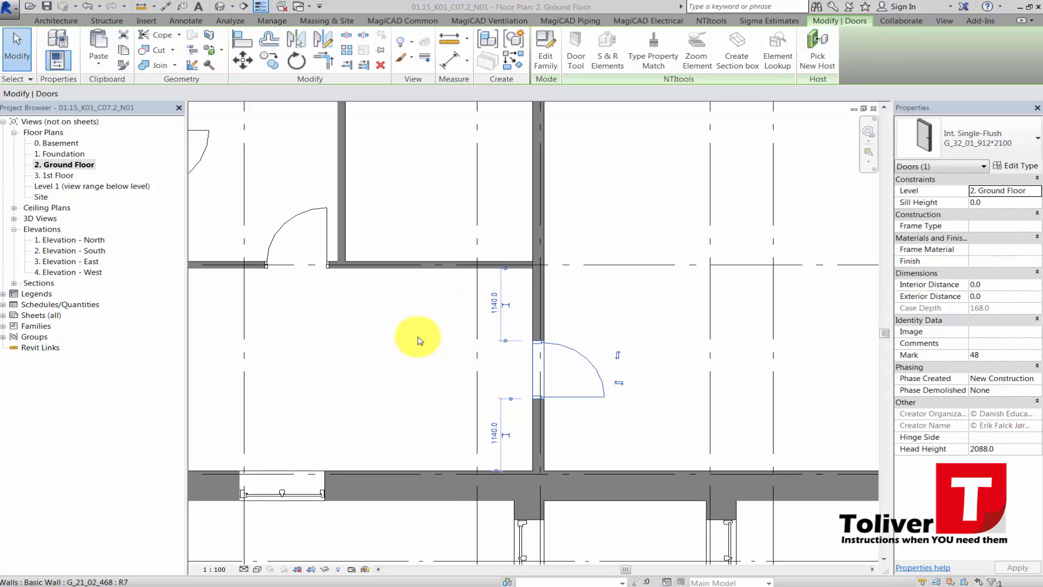
scroll(398, 348, down, 3)
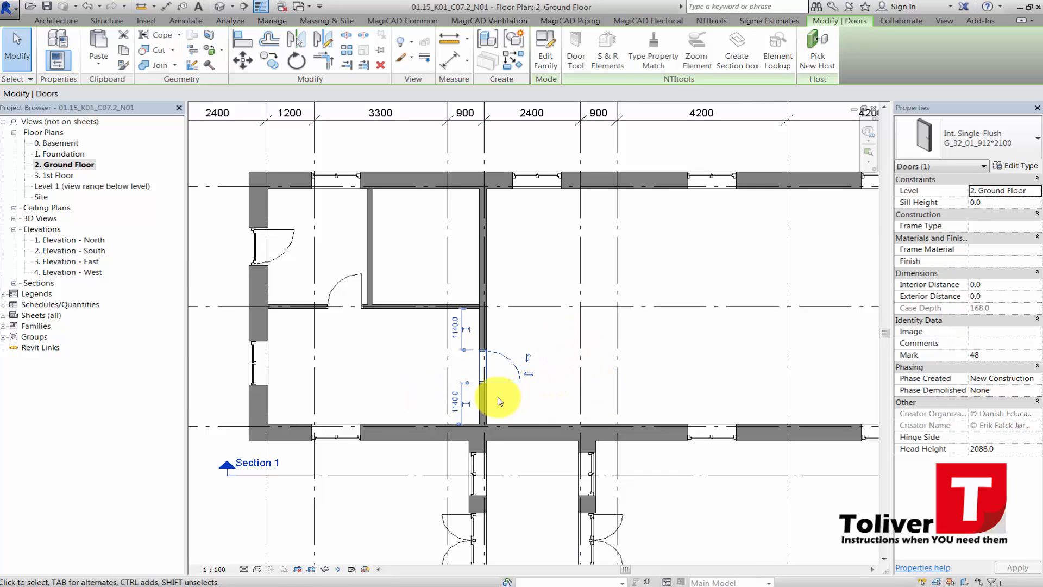
click(528, 374)
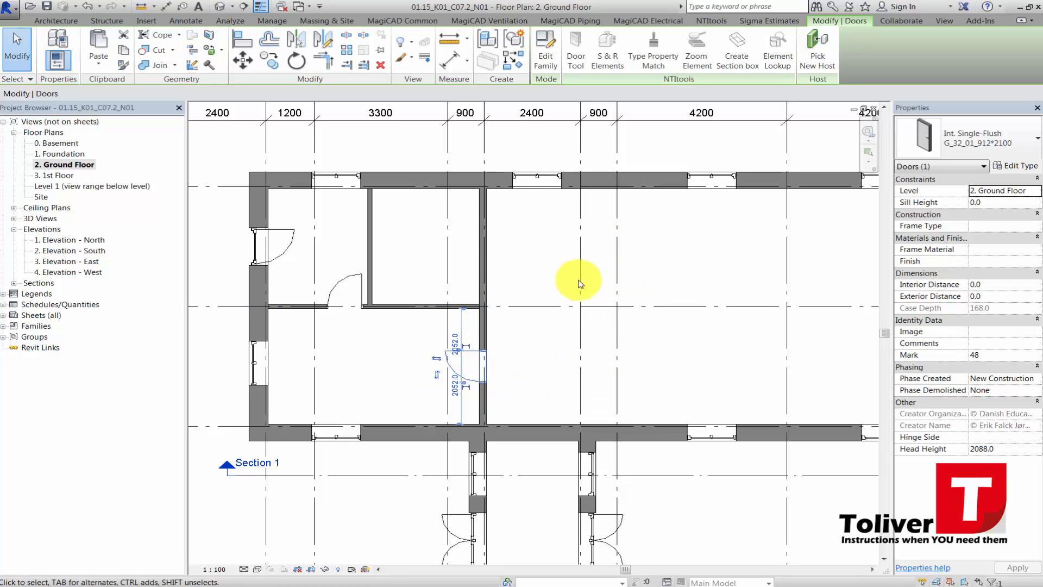
scroll(614, 313, down, 1)
click(543, 366)
Edit the boundary of the G_13_03_613 floor between grids 4 and 6, align it to the cross wall's faces, and finish without attaching walls
scroll(540, 426, down, 3)
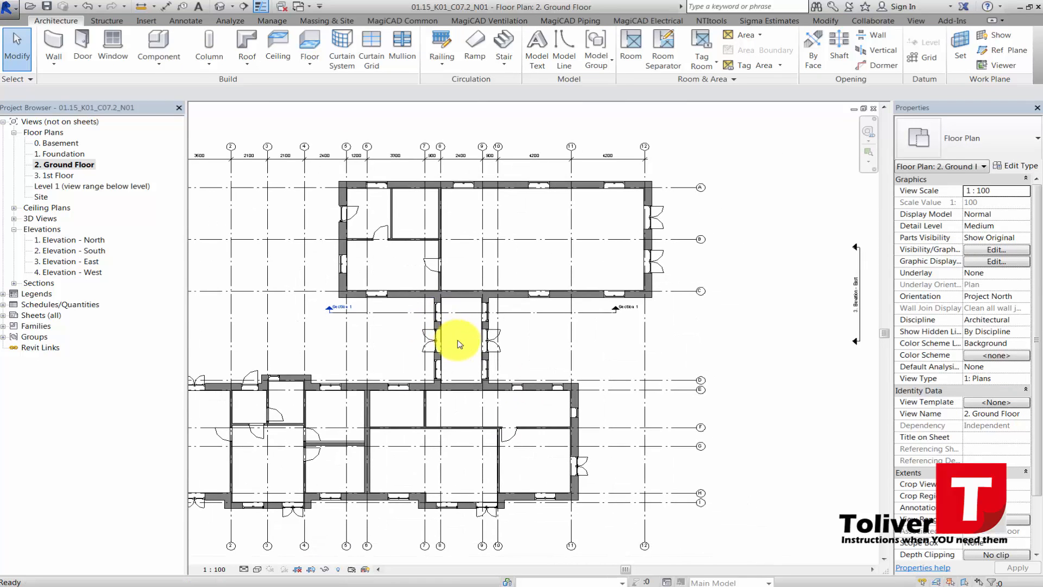
scroll(307, 446, up, 1)
middle_drag(307, 445, 358, 415)
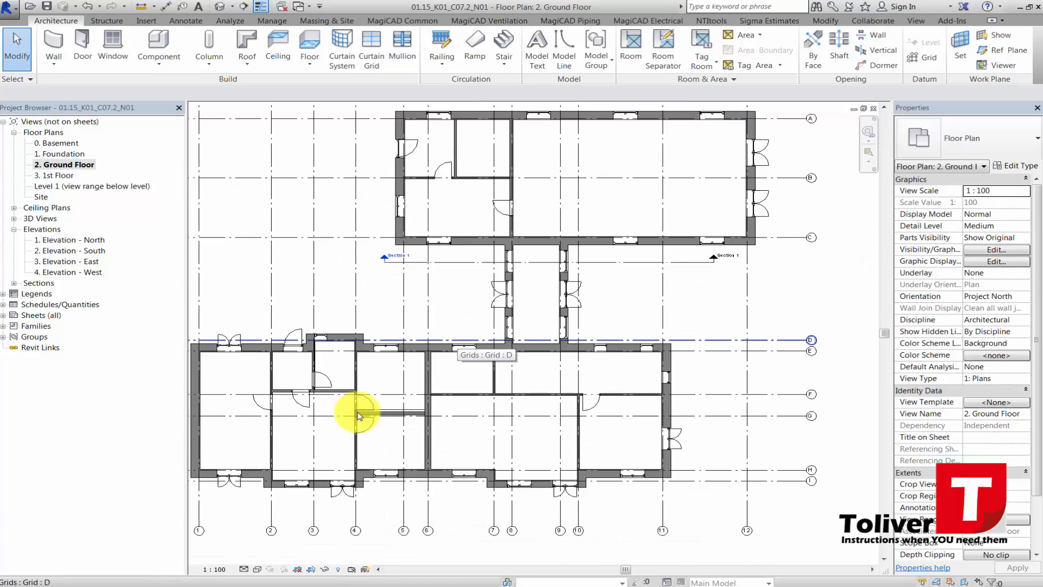
scroll(364, 413, up, 8)
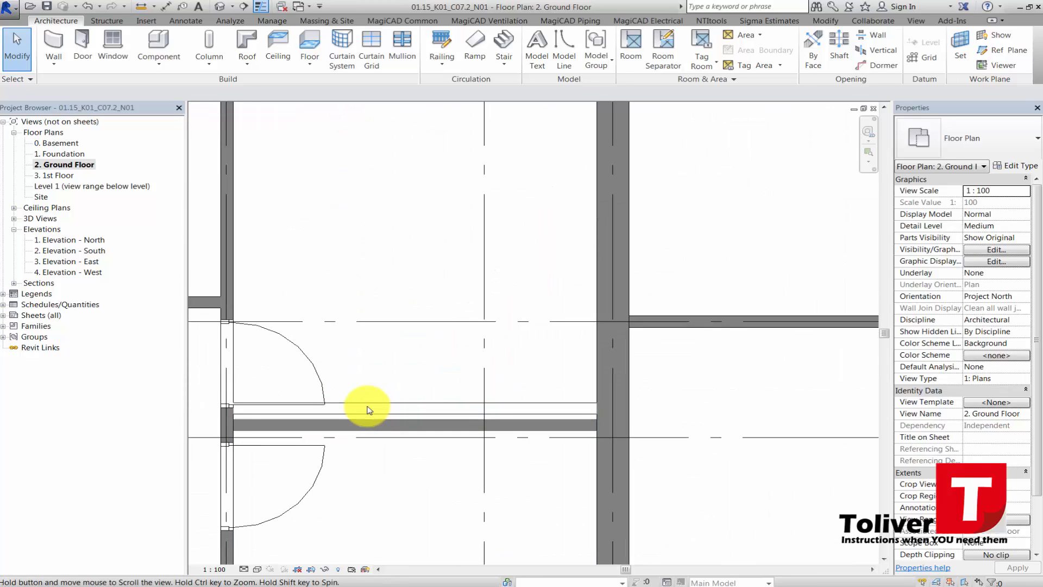
middle_drag(368, 410, 396, 412)
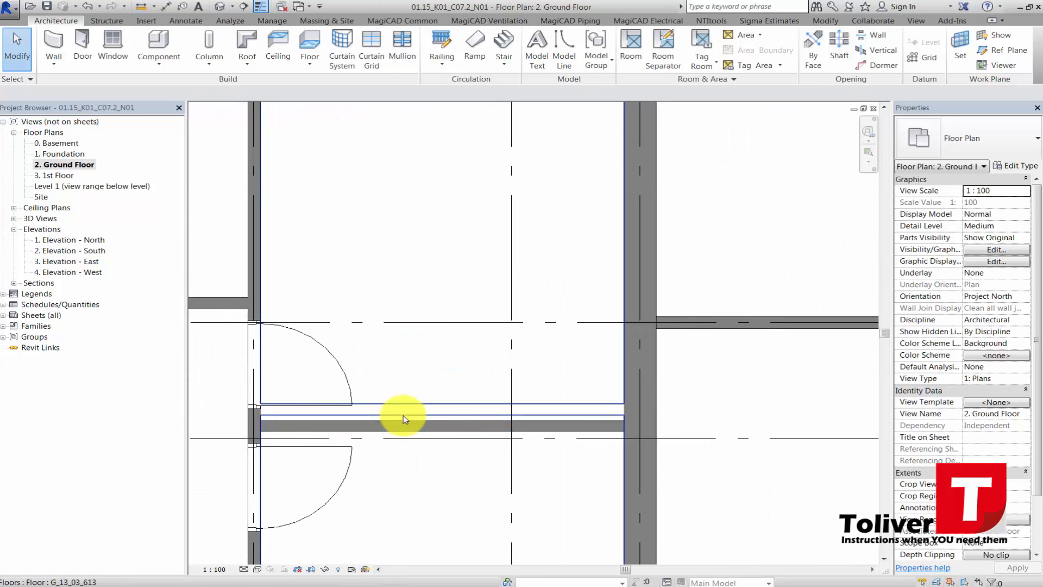
click(403, 415)
middle_drag(403, 415, 541, 332)
click(548, 48)
scroll(494, 342, up, 1)
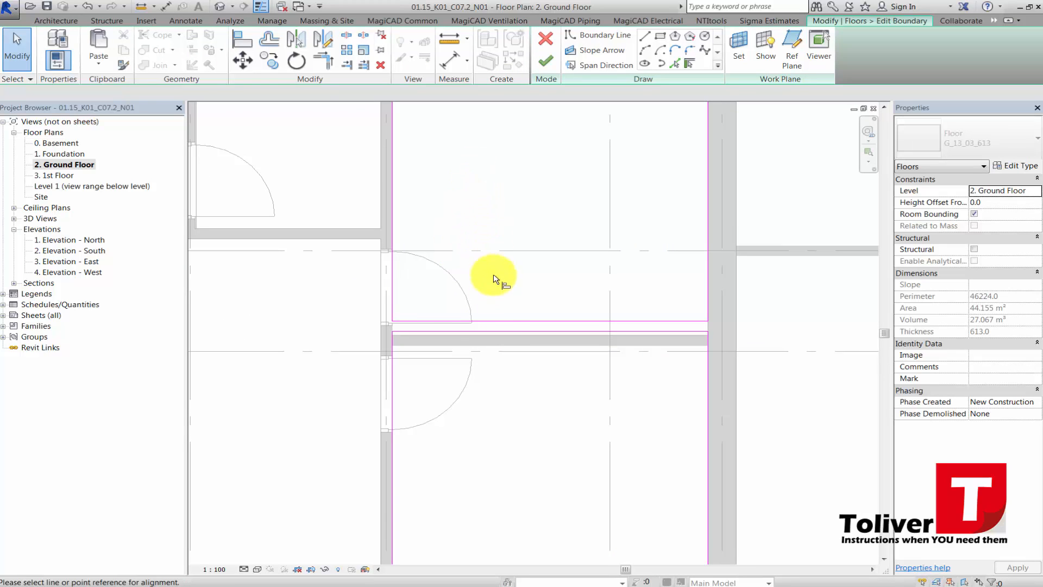
key(a)
key(l)
click(494, 336)
click(489, 321)
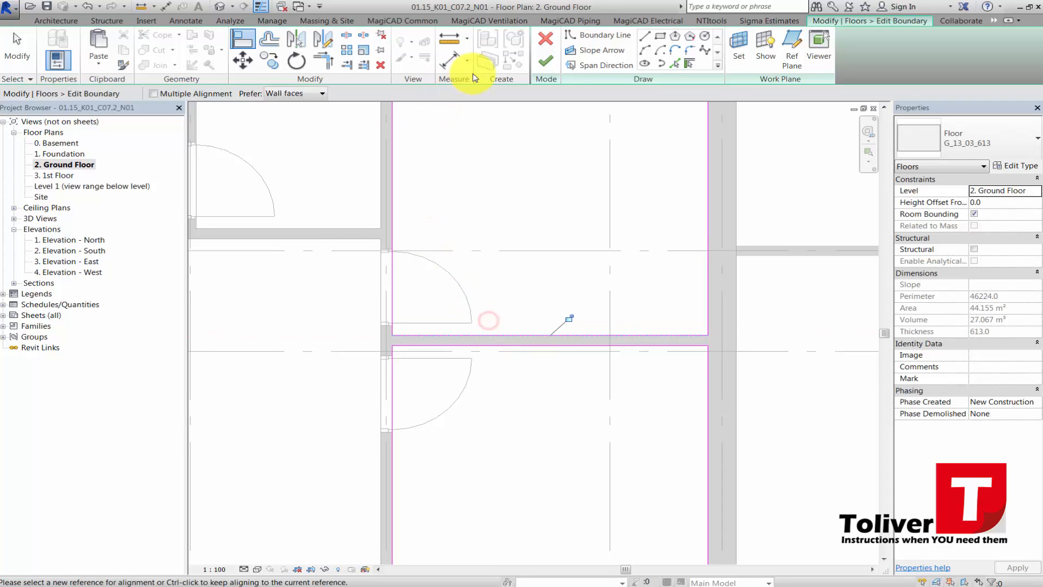
click(539, 62)
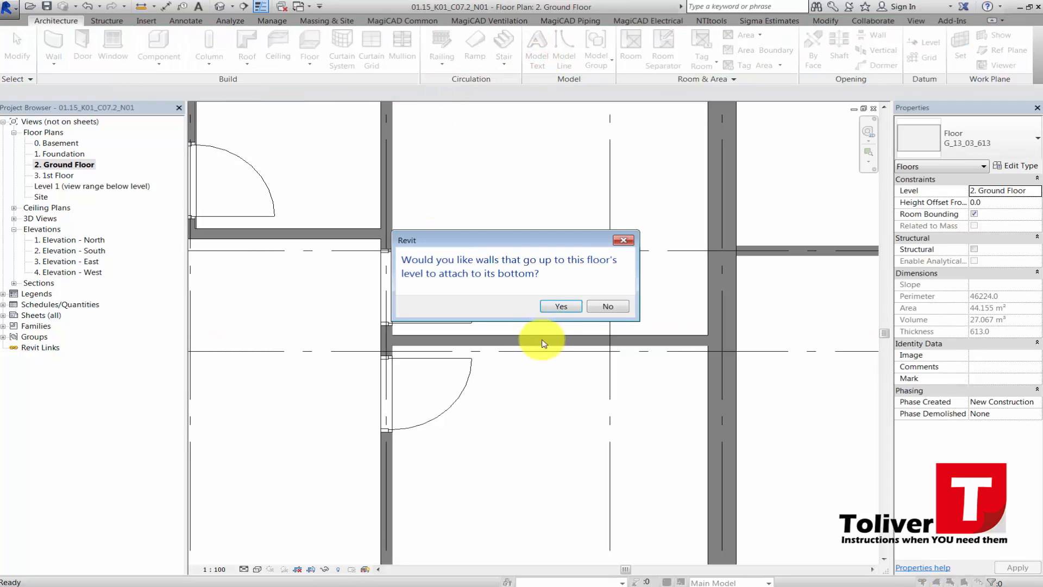
click(609, 306)
scroll(576, 304, down, 5)
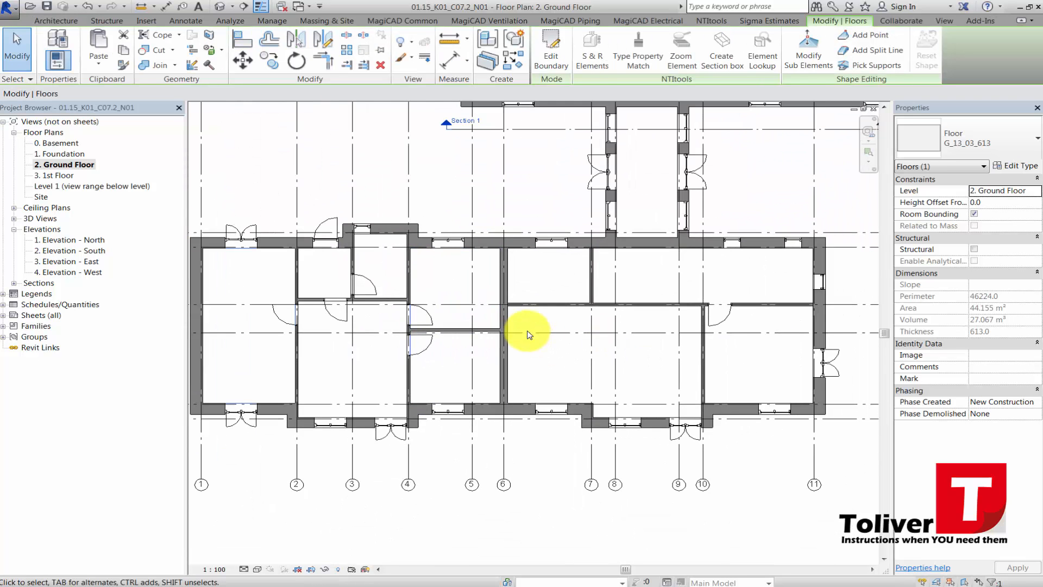
click(544, 322)
scroll(545, 321, down, 1)
middle_drag(545, 321, 507, 379)
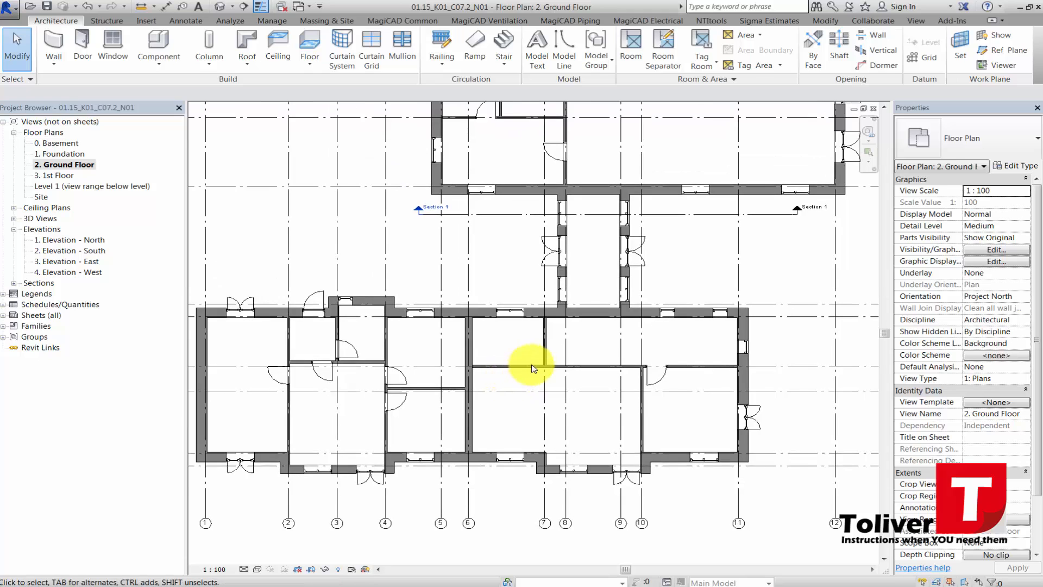
scroll(565, 338, up, 1)
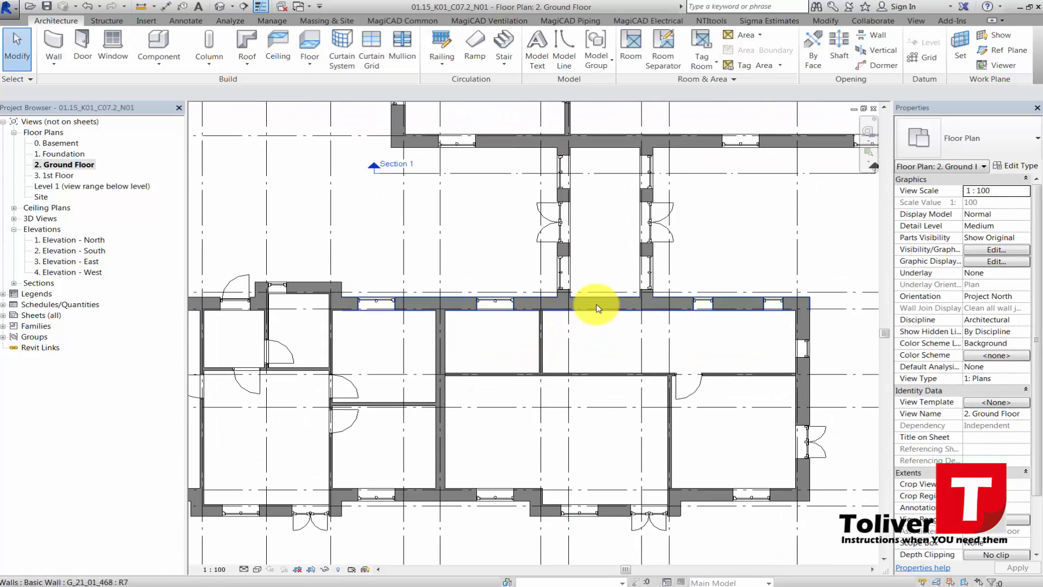
scroll(543, 415, down, 1)
middle_drag(543, 419, 514, 483)
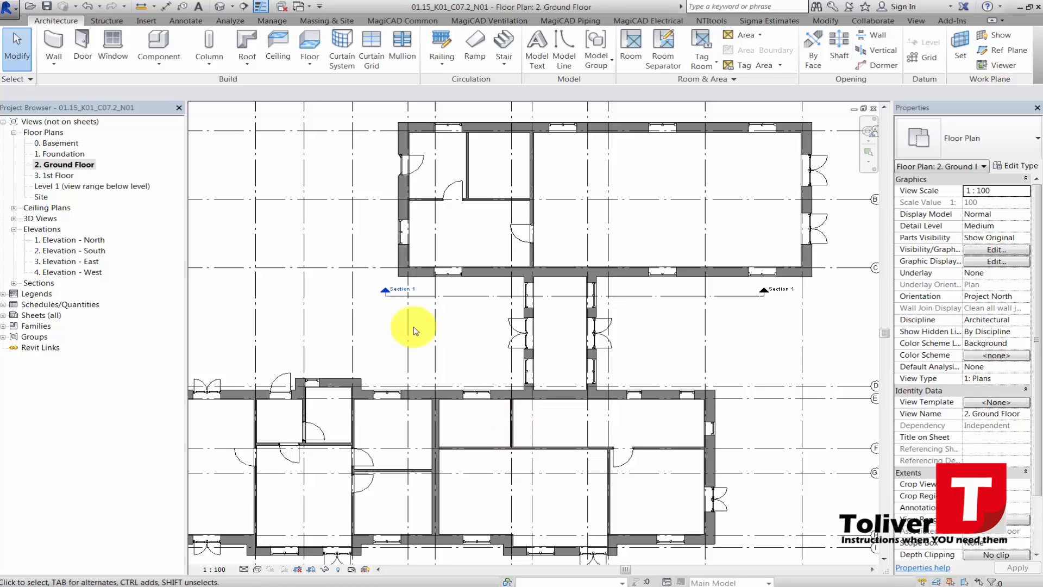
Start placing a door and browse the loadable families in the DanEDU library's Doors folder, previewing Ext. Door Window Assembly - Wood-Alu
click(81, 39)
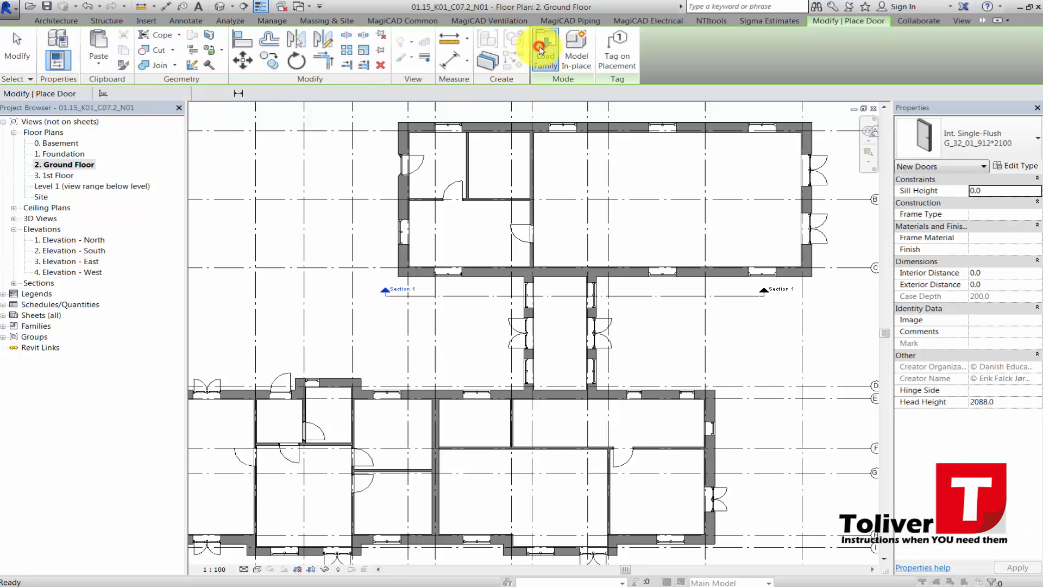
click(545, 52)
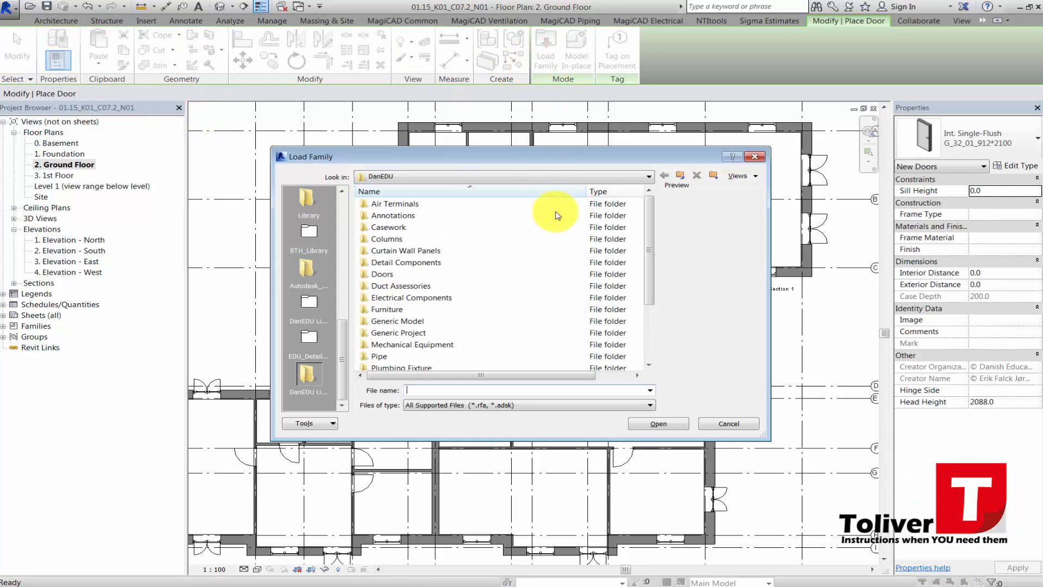
double_click(386, 272)
click(411, 298)
scroll(417, 304, down, 5)
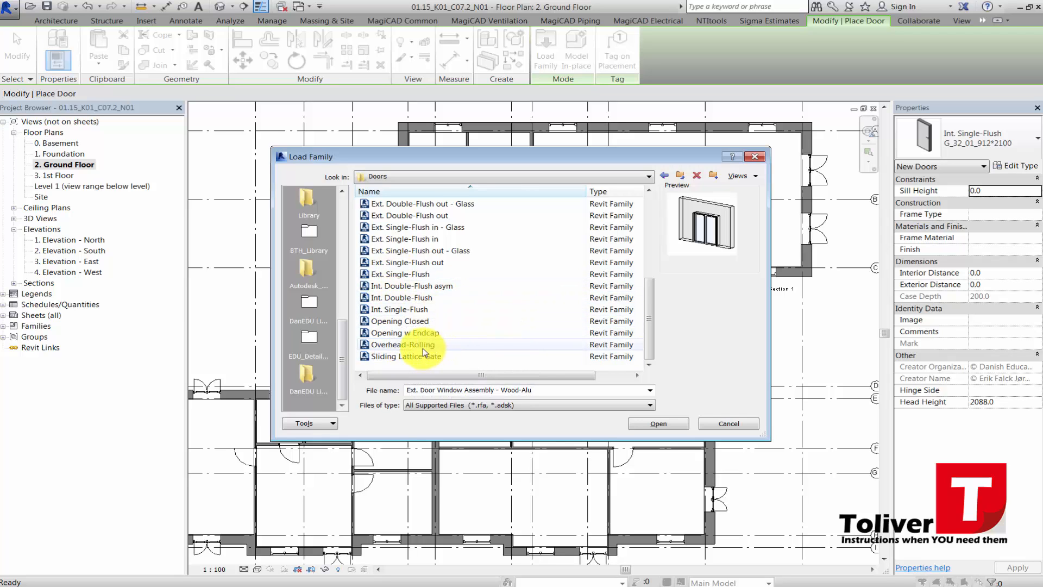
scroll(423, 350, up, 5)
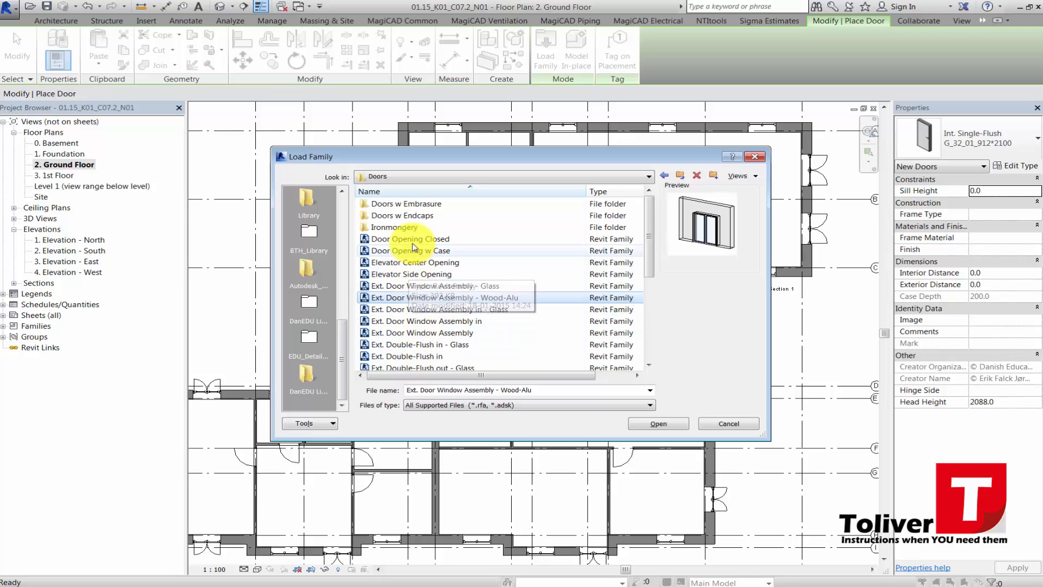
Browse to the Denmark library's Doors folder and preview the M_Double-Panel 2 door family
click(679, 173)
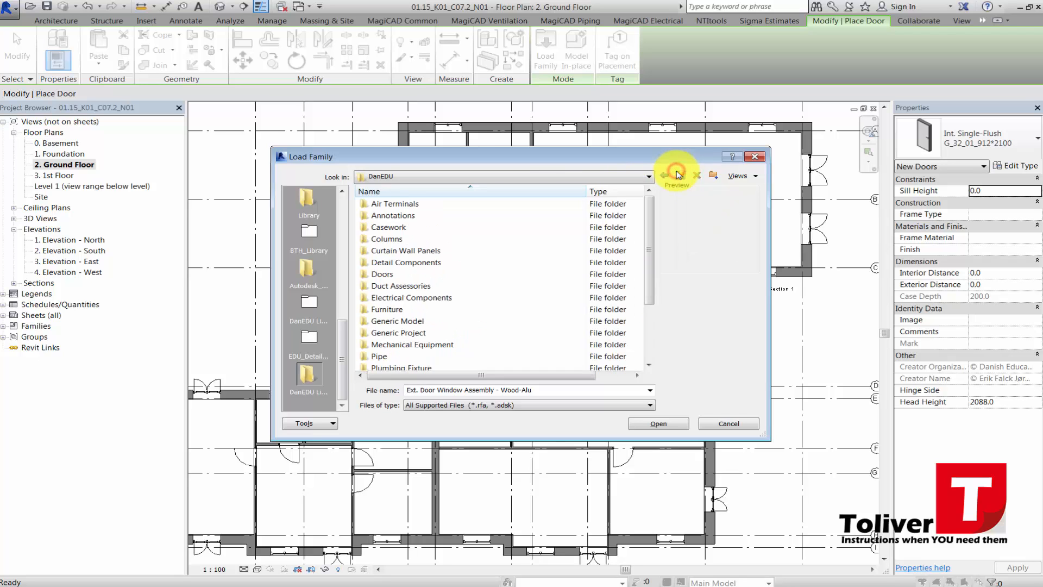
click(607, 182)
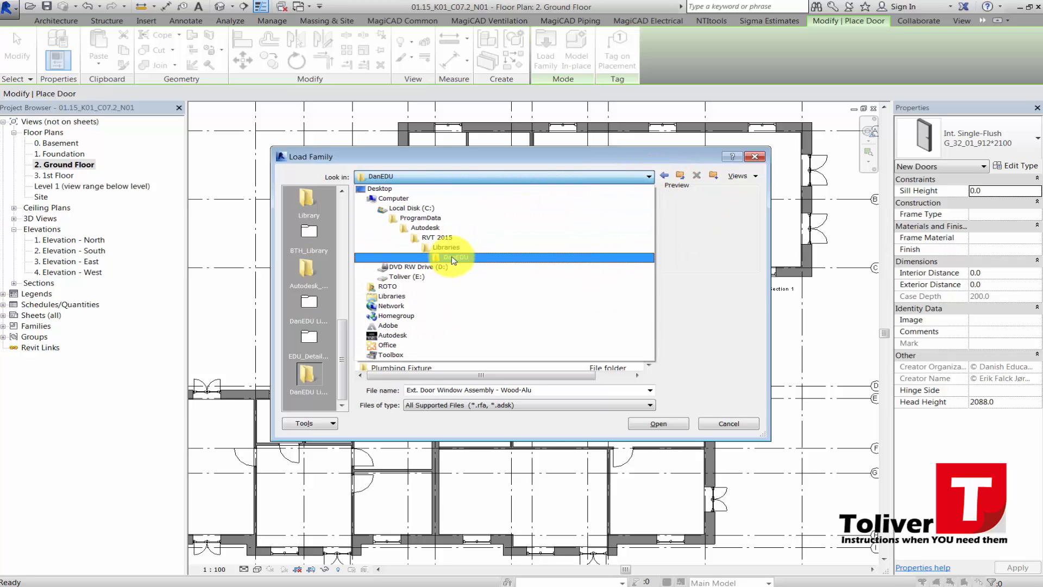
click(449, 248)
click(392, 216)
double_click(392, 216)
double_click(380, 309)
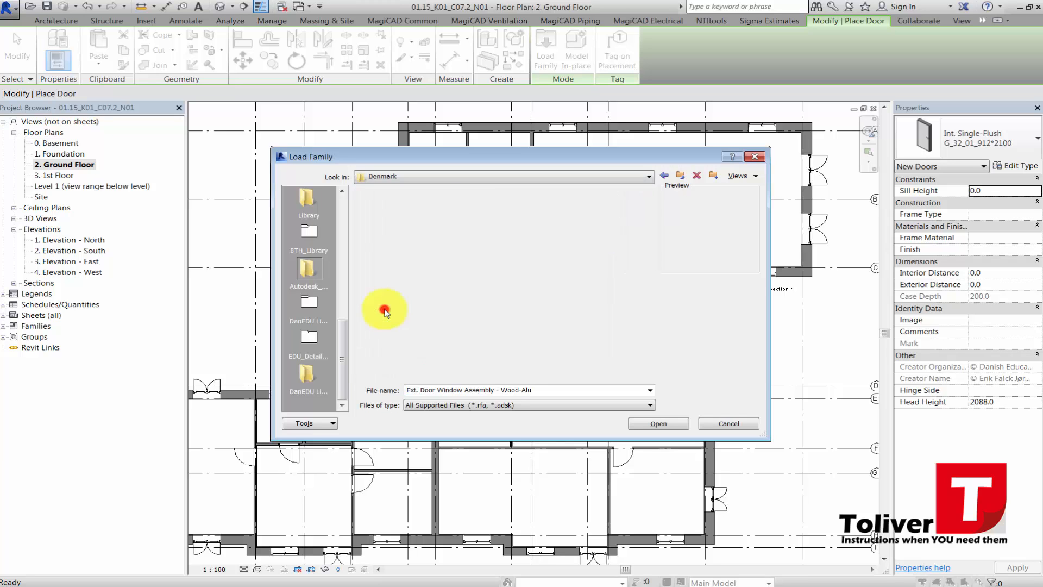
click(404, 333)
scroll(404, 342, down, 6)
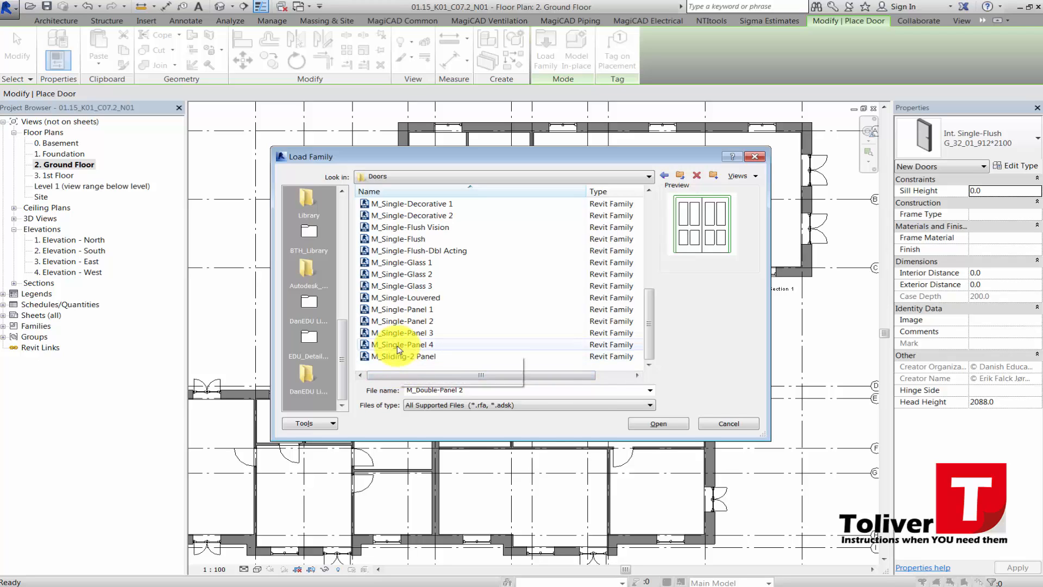
Preview the M_Sliding-2 Panel family, look through the other door families, and leave without loading any or placing a door
click(405, 356)
scroll(408, 360, up, 2)
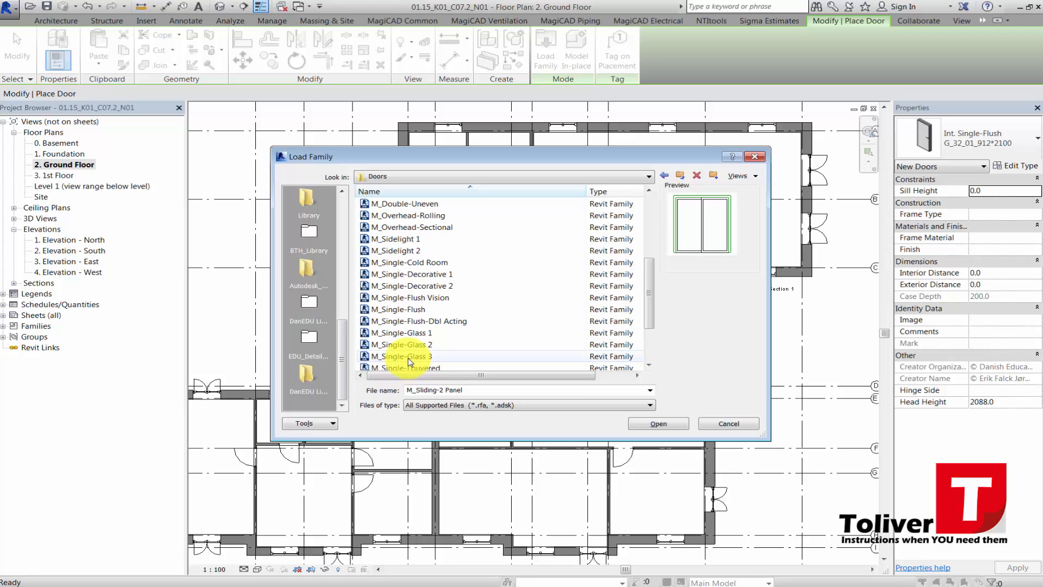
scroll(409, 356, up, 2)
scroll(401, 293, up, 2)
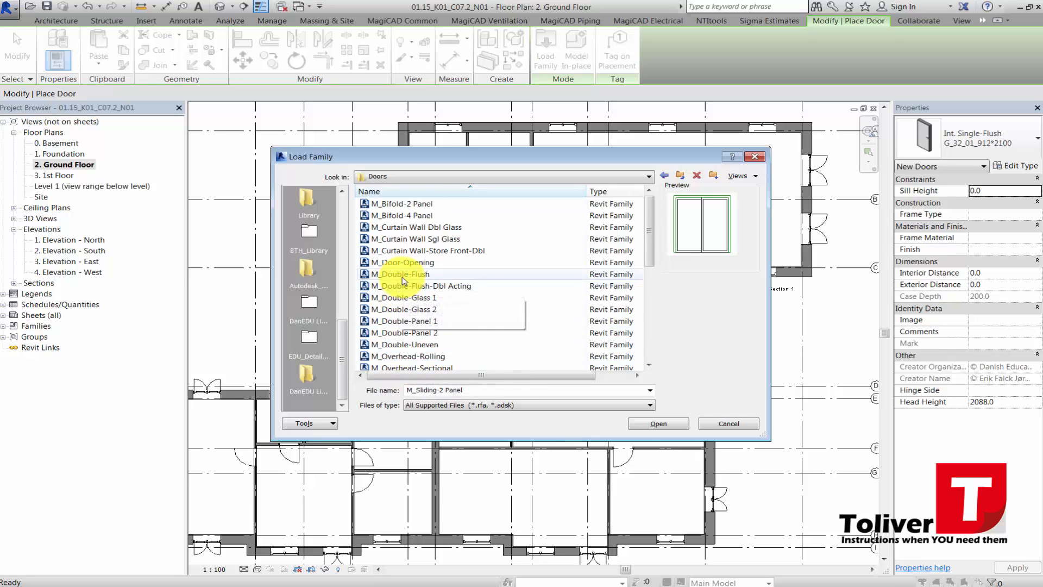
scroll(406, 278, down, 7)
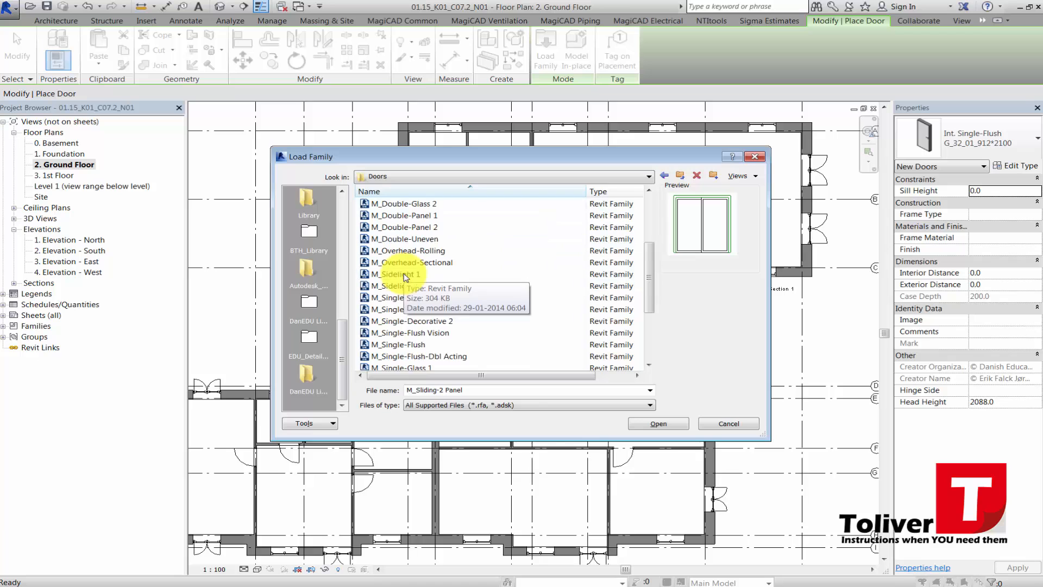
scroll(422, 302, down, 1)
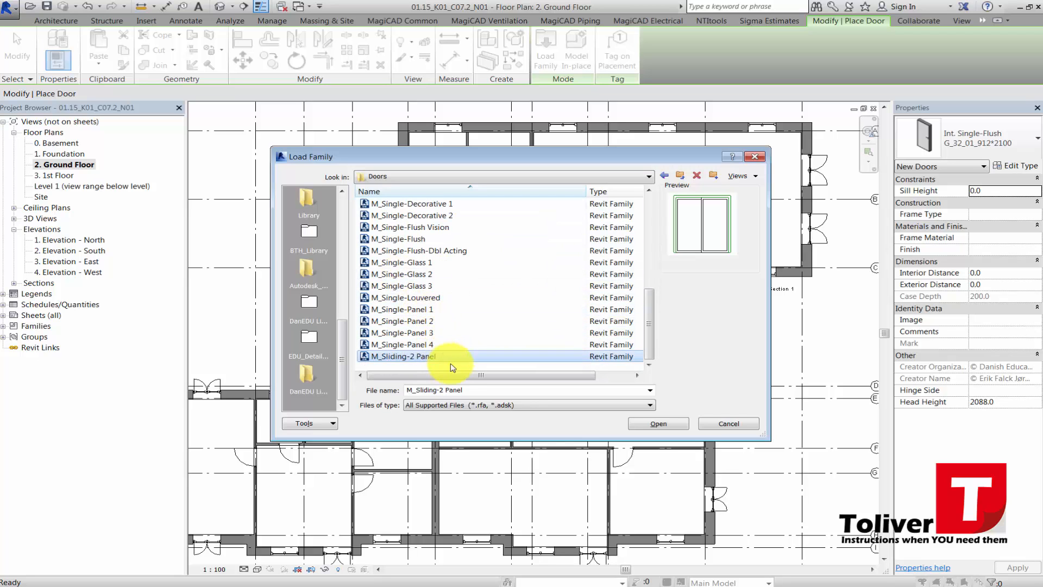
scroll(445, 309, up, 8)
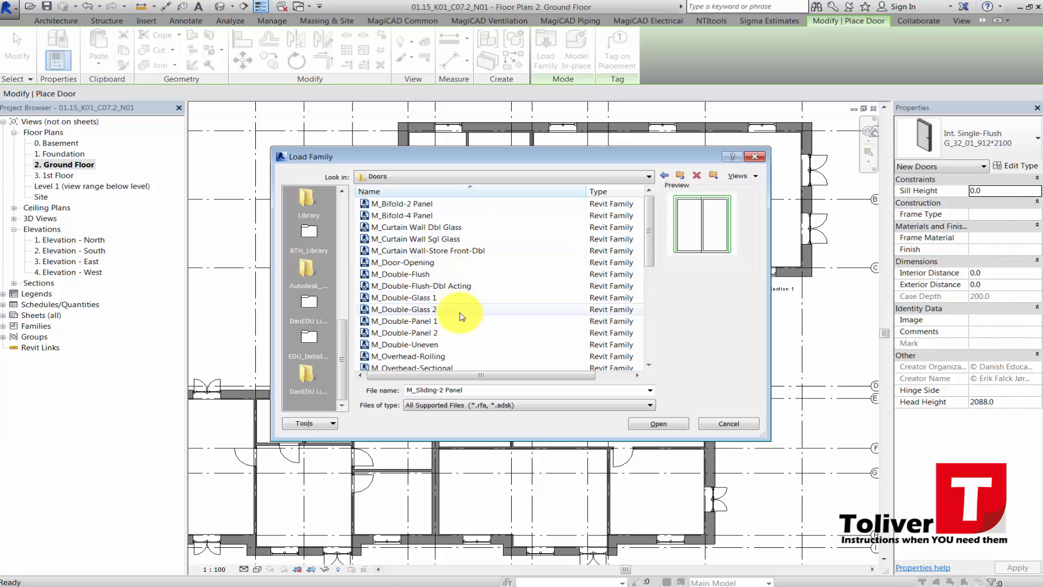
click(719, 425)
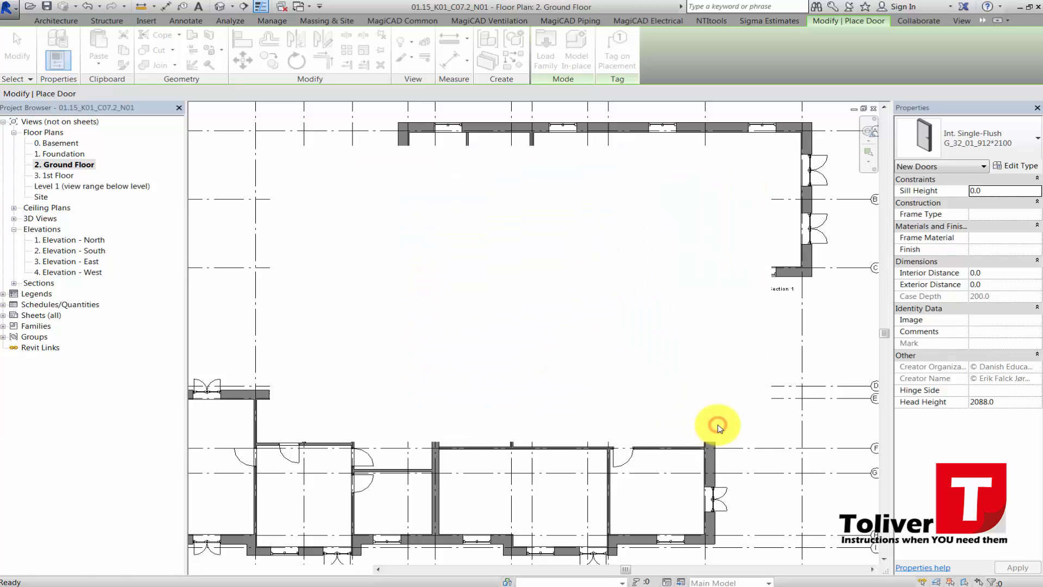
scroll(480, 402, up, 1)
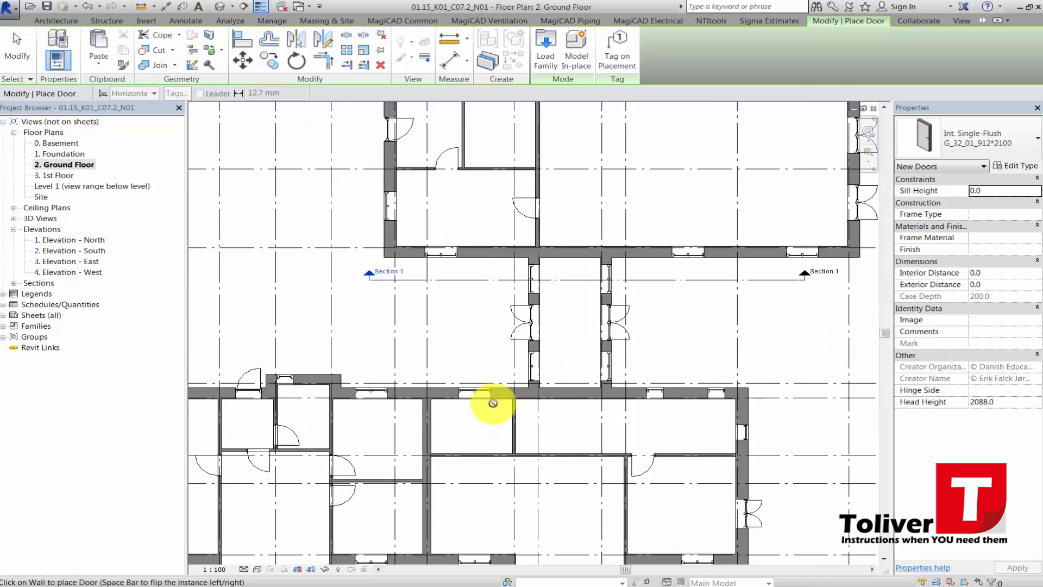
key(Escape)
key(Escape)
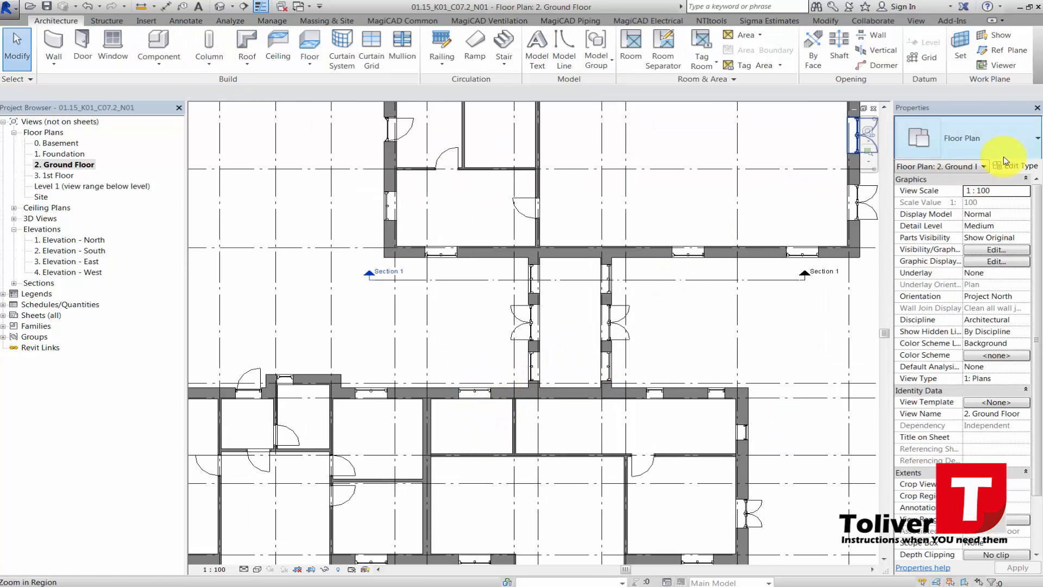
Place an Int. Single-Flush G_32_01_912*2100 door in the short partition of the lower building's small room beside the connecting corridor, swinging into that room
click(83, 46)
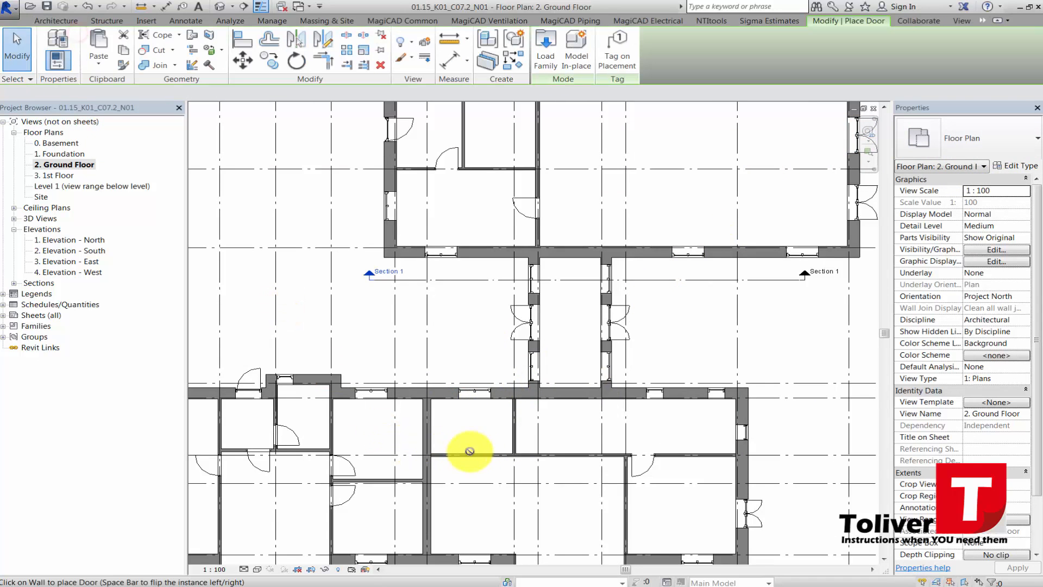
middle_drag(488, 432, 438, 349)
scroll(439, 349, up, 4)
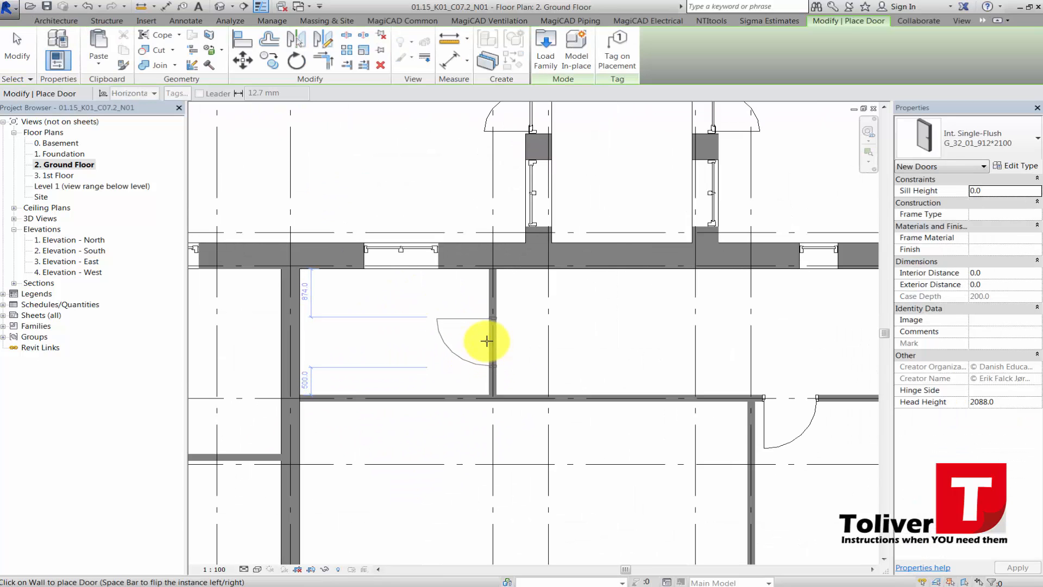
click(486, 341)
key(Escape)
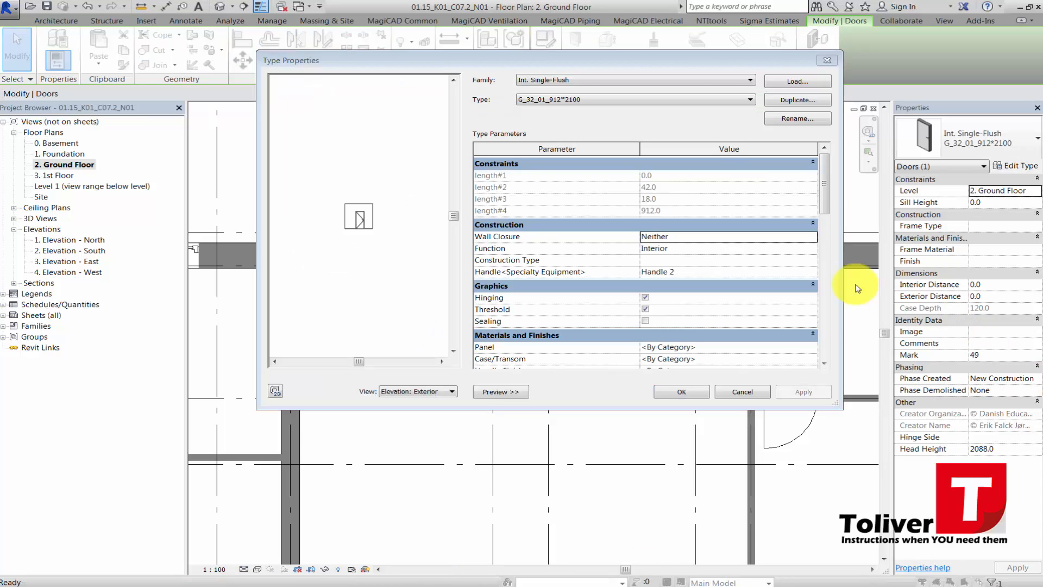
Duplicate this door's type as G_32_07_1032*2100 and set its Rough Width to 1032 mm
click(797, 102)
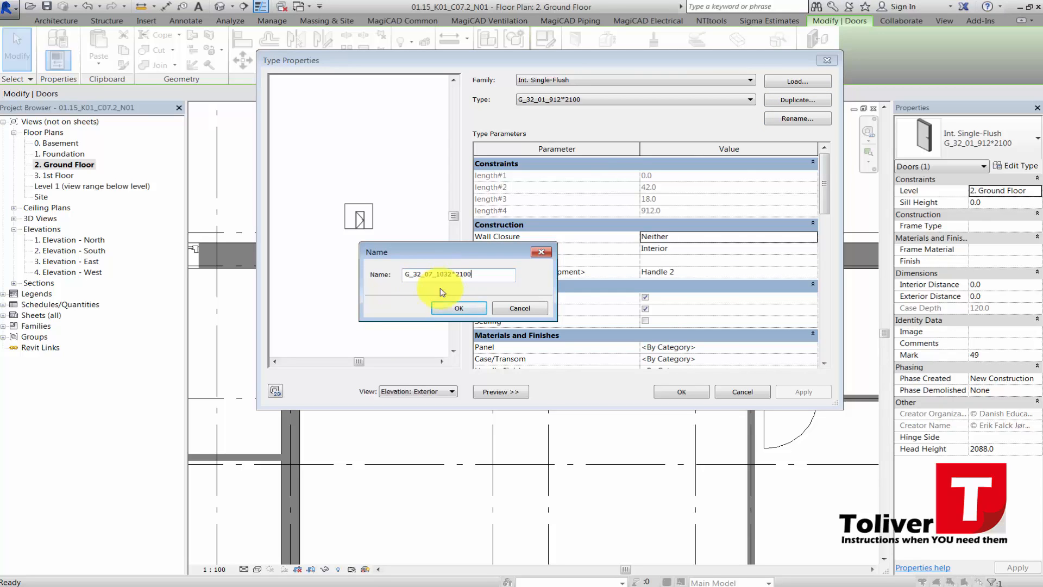
click(456, 308)
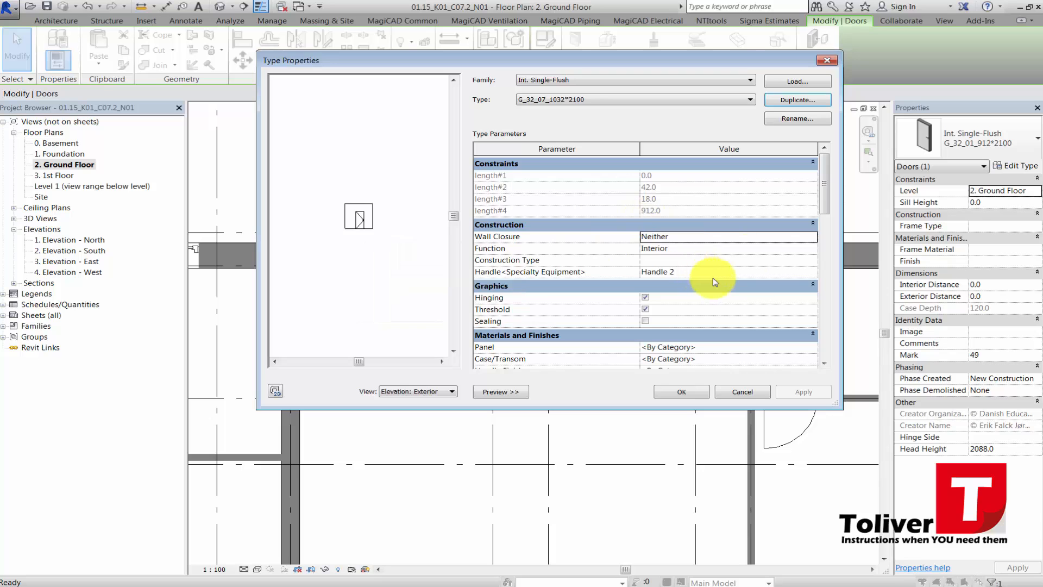
scroll(821, 218, down, 5)
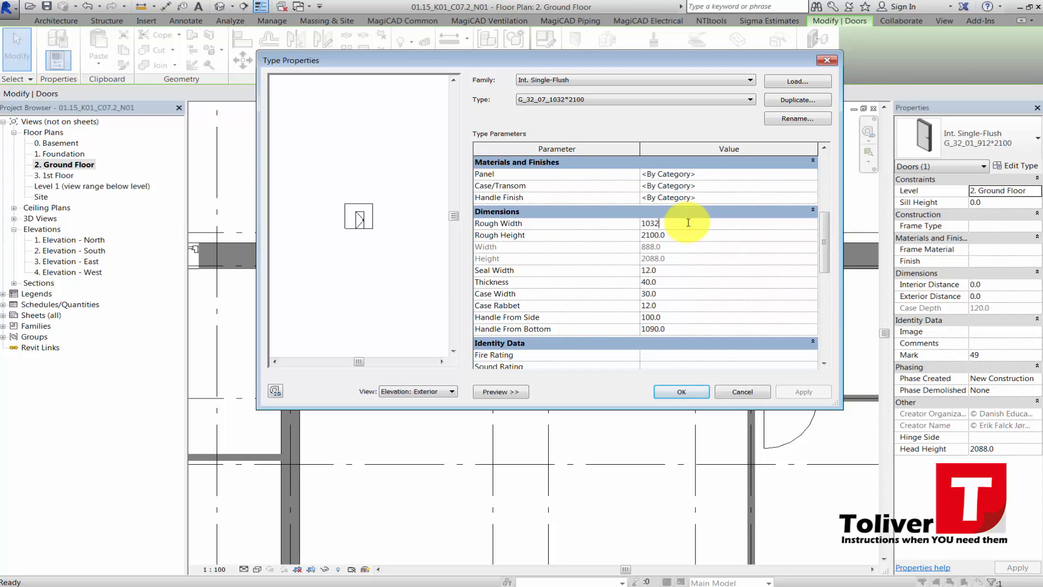
click(693, 396)
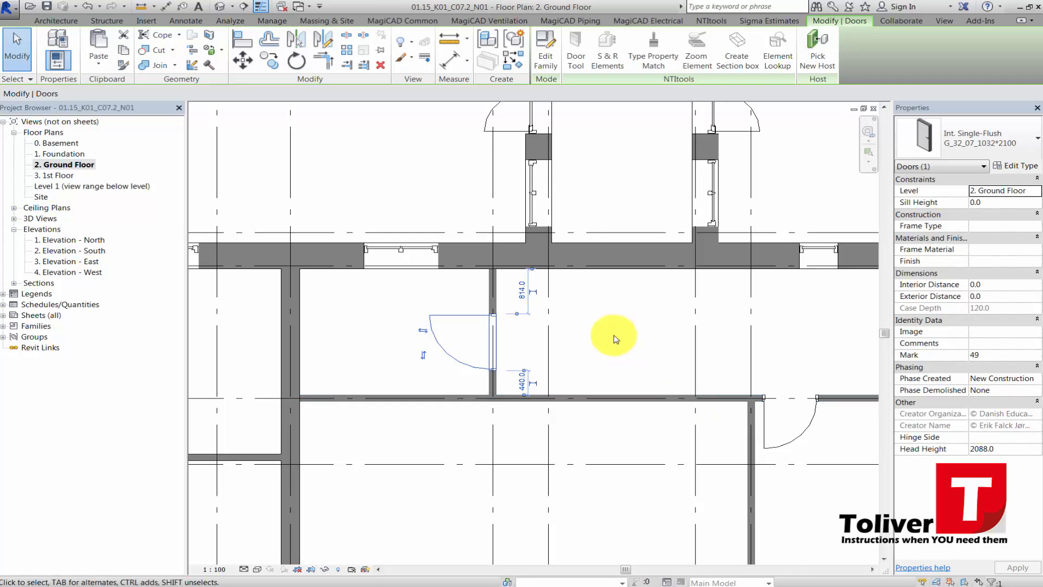
Position the 1032 mm door 120 mm from the lower partition and flip its hinge side towards that partition
scroll(470, 357, up, 1)
scroll(518, 386, up, 2)
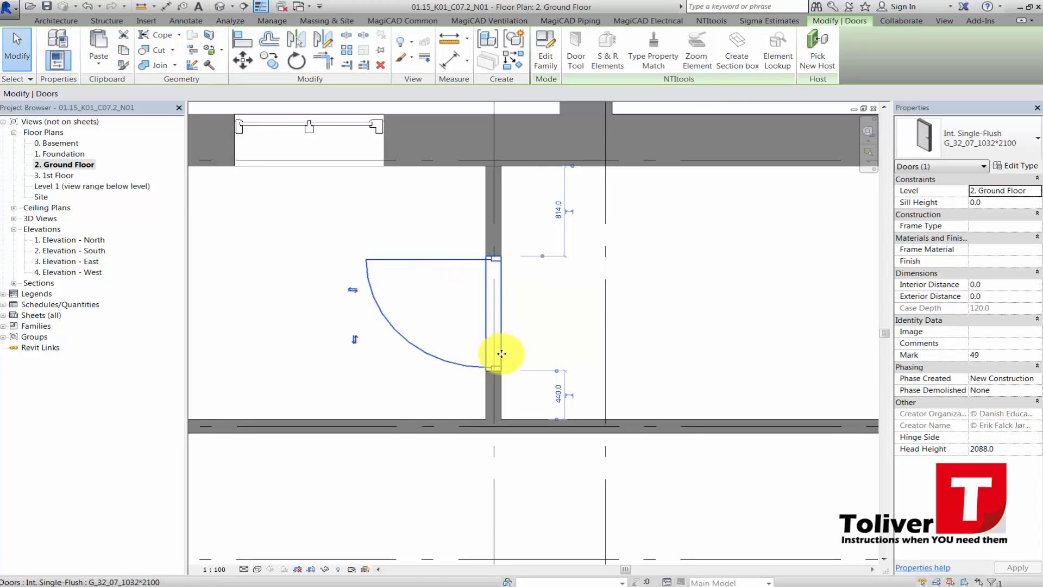
click(559, 390)
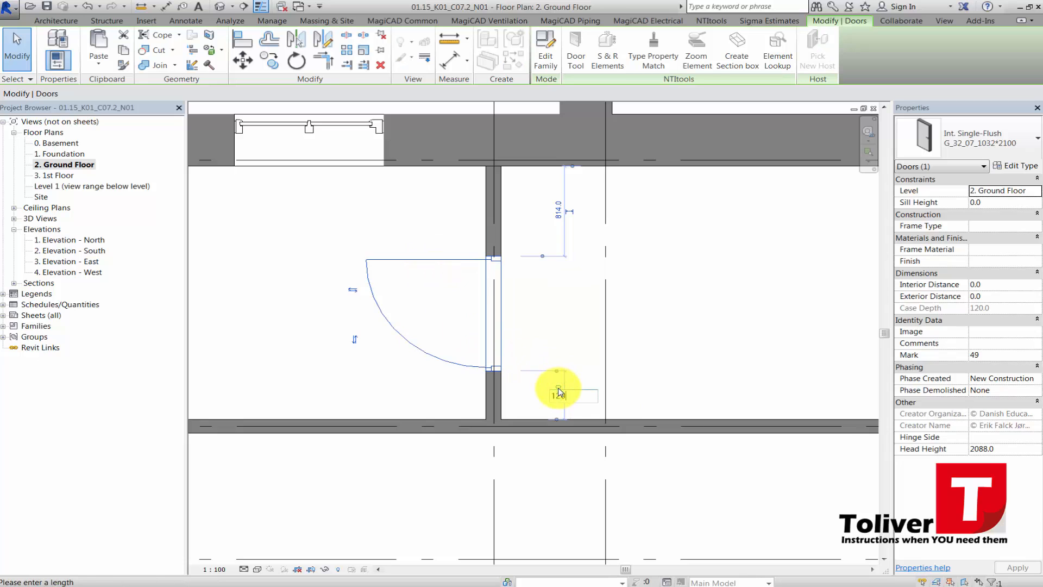
text(120)
key(Return)
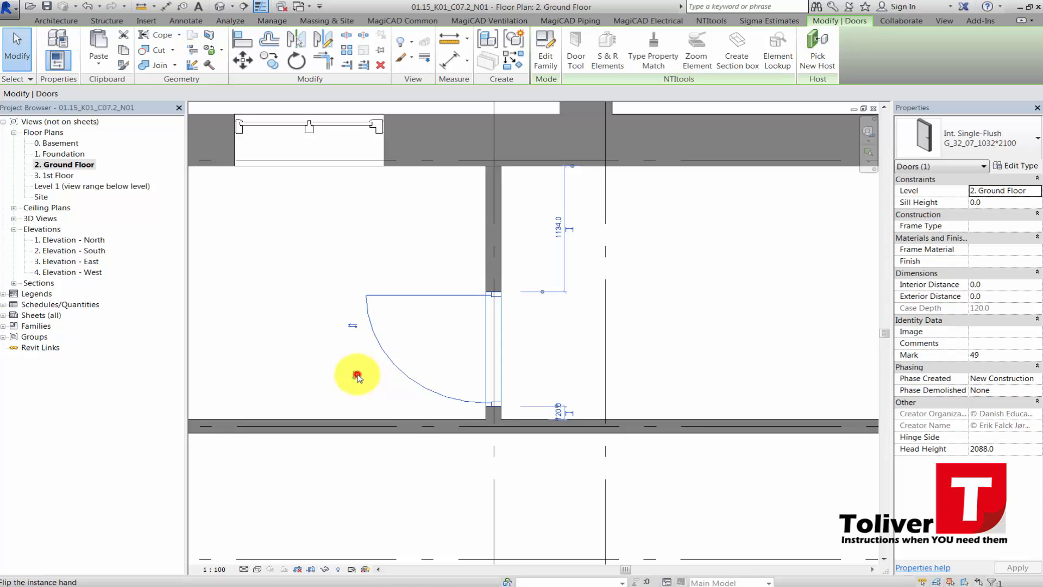
click(355, 374)
click(387, 256)
Start placing an Int. Double-Flush door and duplicate its G_32_02_1512*2100 type as G_32_05_1512*2100
scroll(401, 298, down, 3)
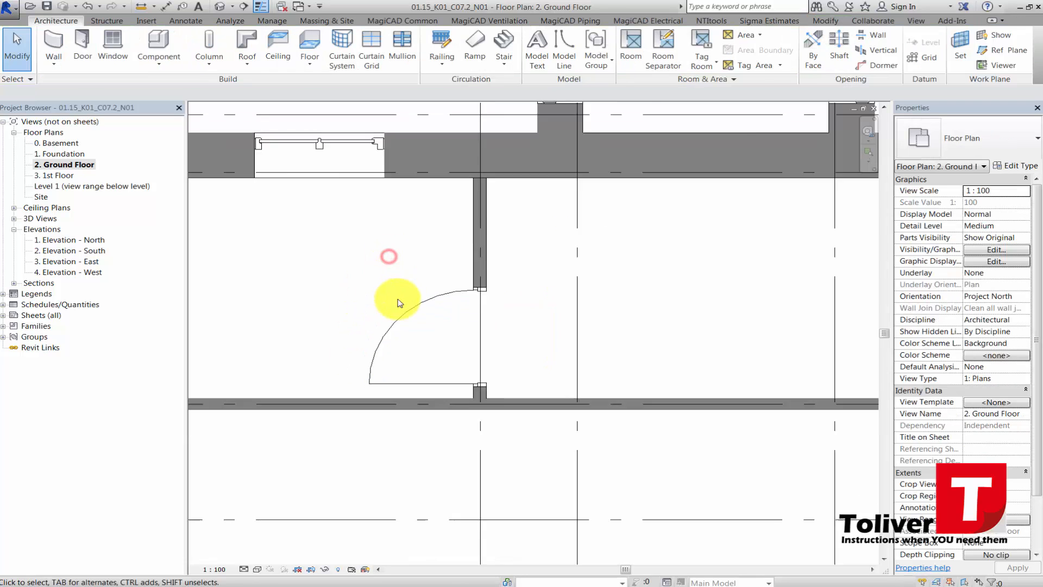
middle_drag(394, 336, 433, 401)
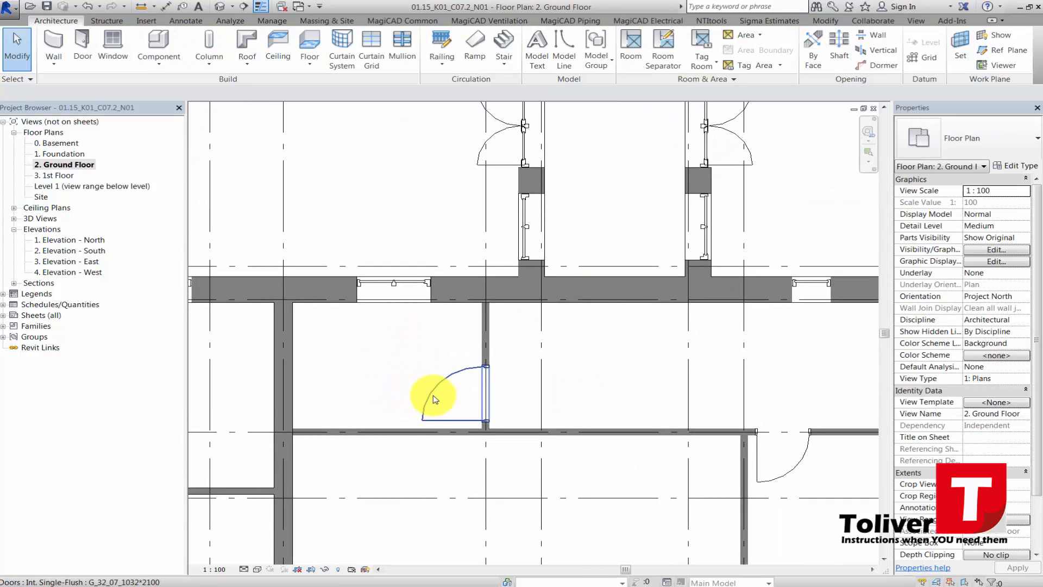
scroll(354, 310, down, 3)
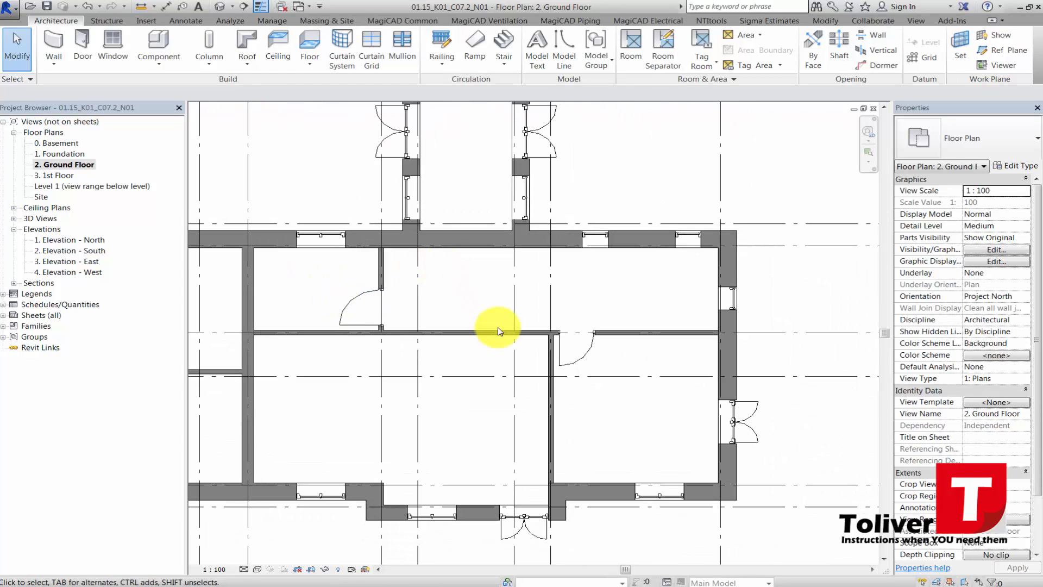
click(80, 44)
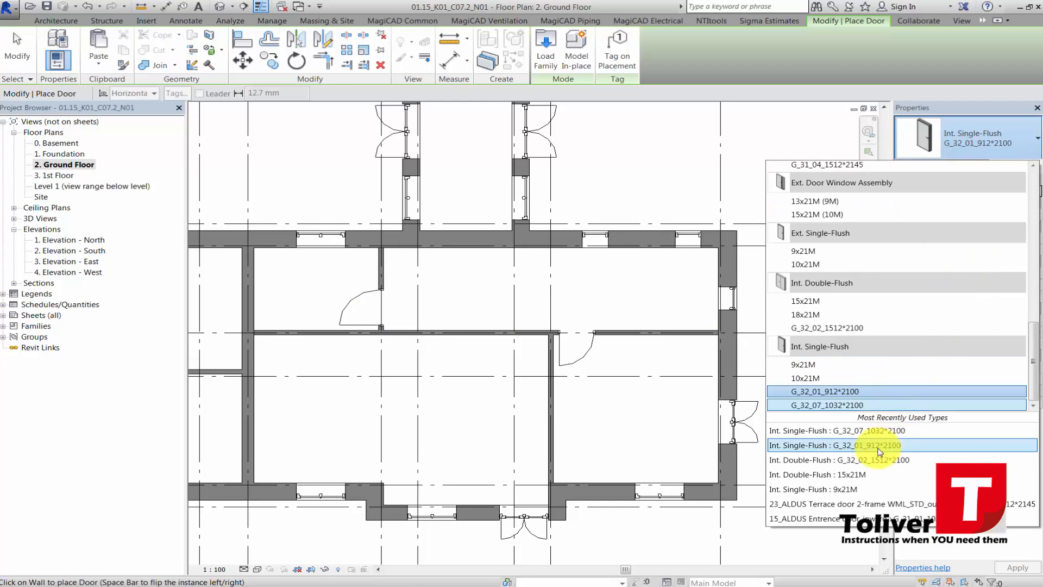
click(835, 474)
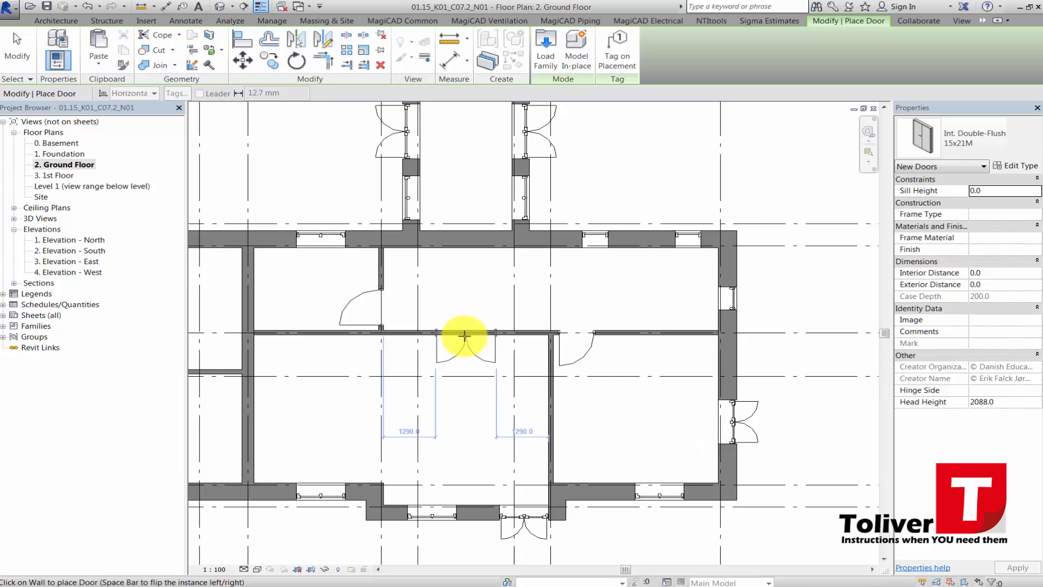
click(1006, 152)
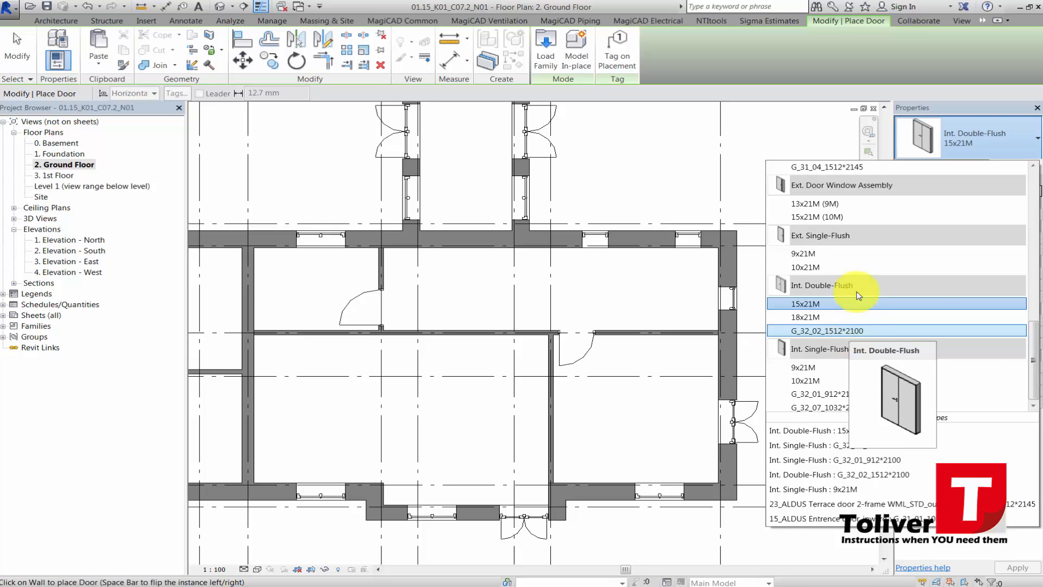
click(807, 331)
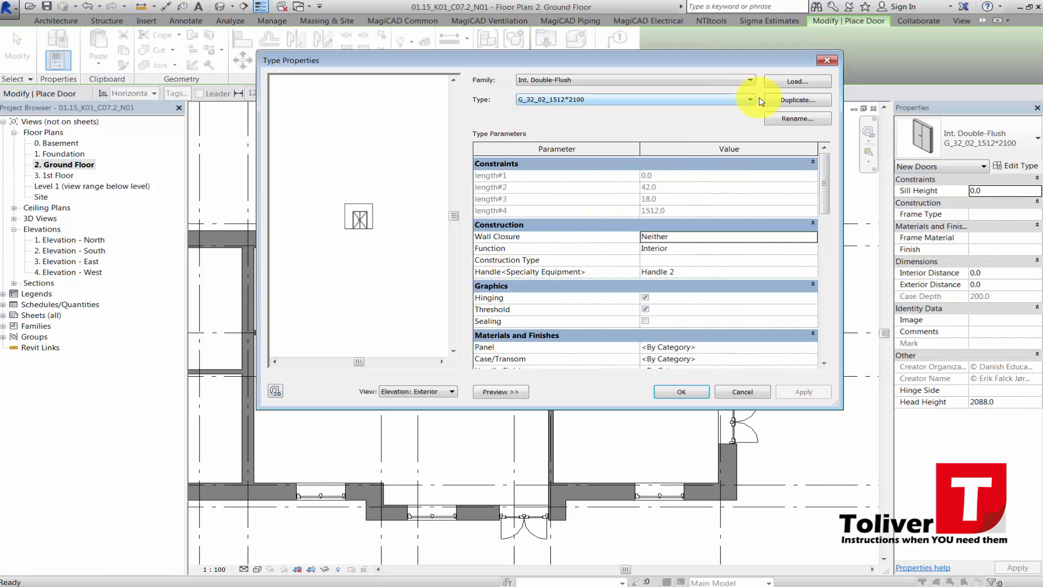
click(777, 100)
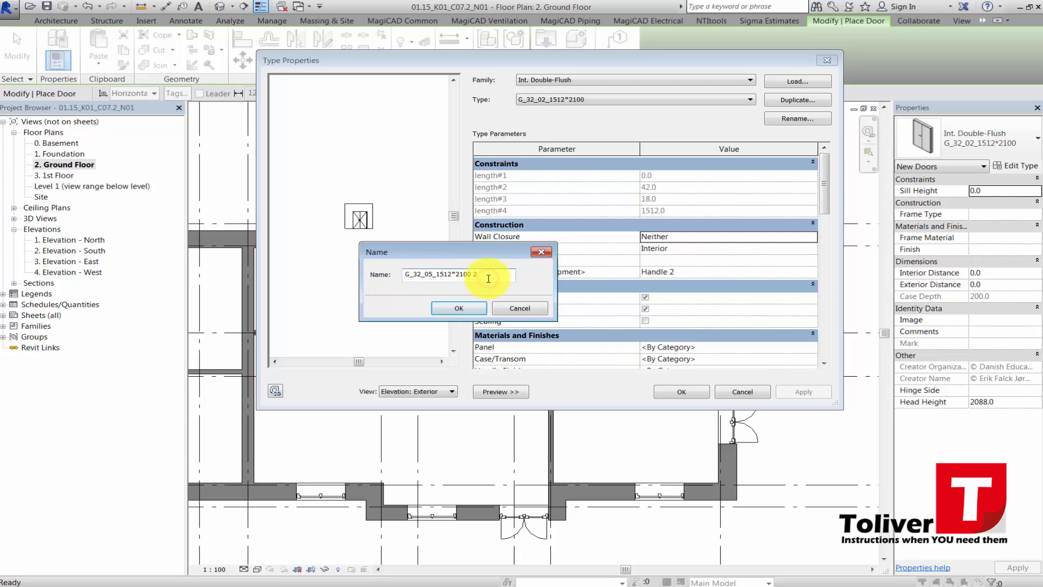
click(466, 309)
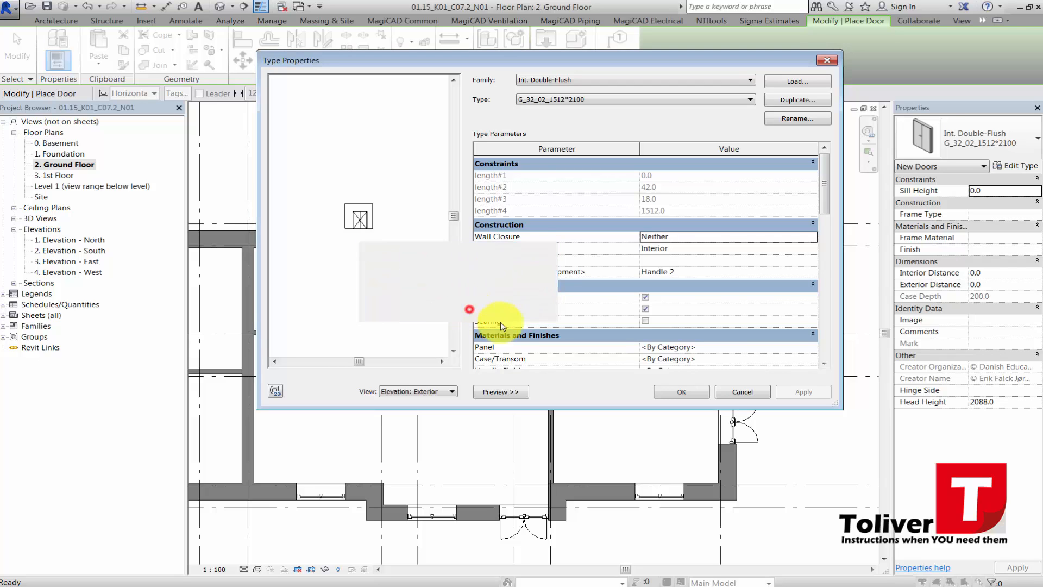
click(680, 393)
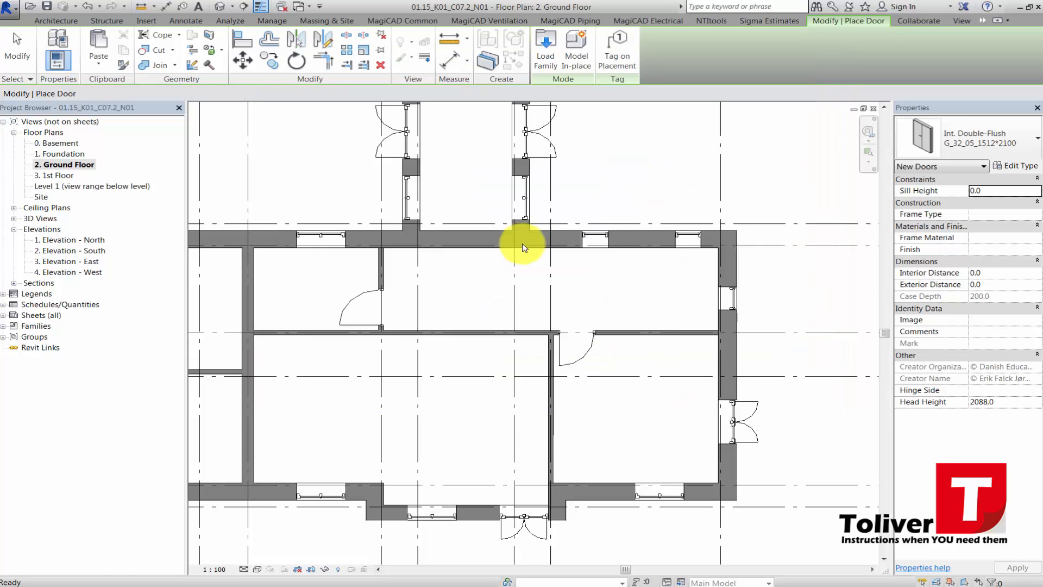
Place the double door in the lower building's wall at the corridor's end, about 300 mm from the corridor's left wall, swinging into the lower building
scroll(455, 250, up, 1)
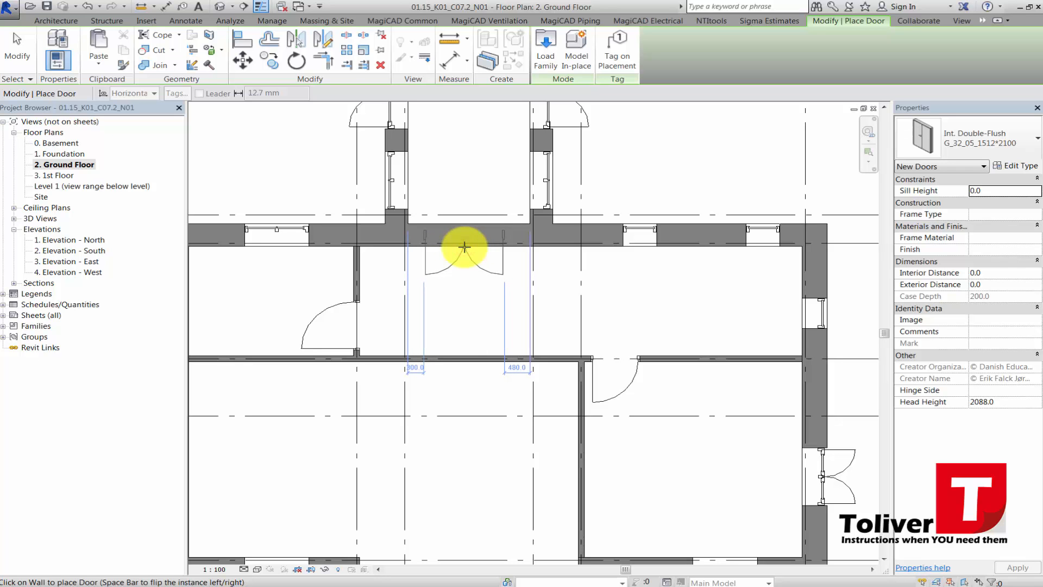
click(464, 247)
Place the 1512 mm double door in the upper building's wall at the corridor's end, about 300 mm from the corridor's left wall, swinging into the corridor
scroll(467, 330, down, 3)
scroll(485, 405, up, 3)
scroll(448, 385, down, 3)
scroll(435, 365, up, 4)
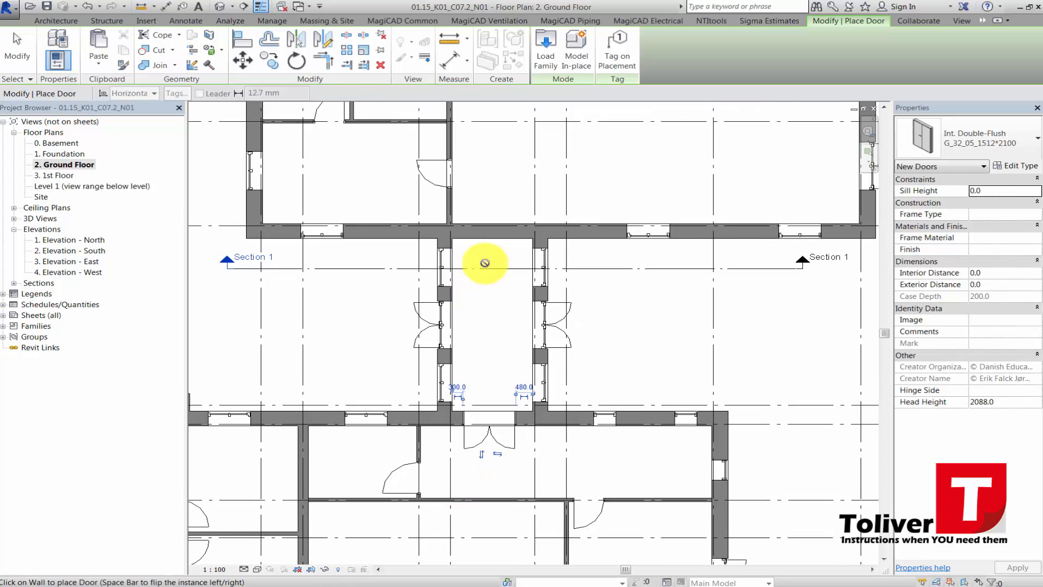
scroll(484, 263, up, 2)
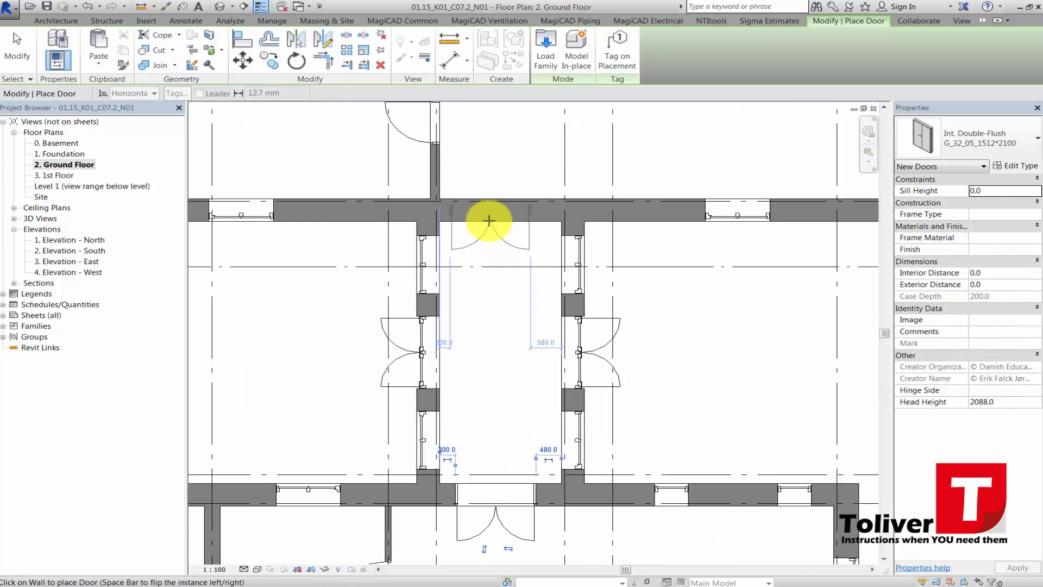
click(495, 220)
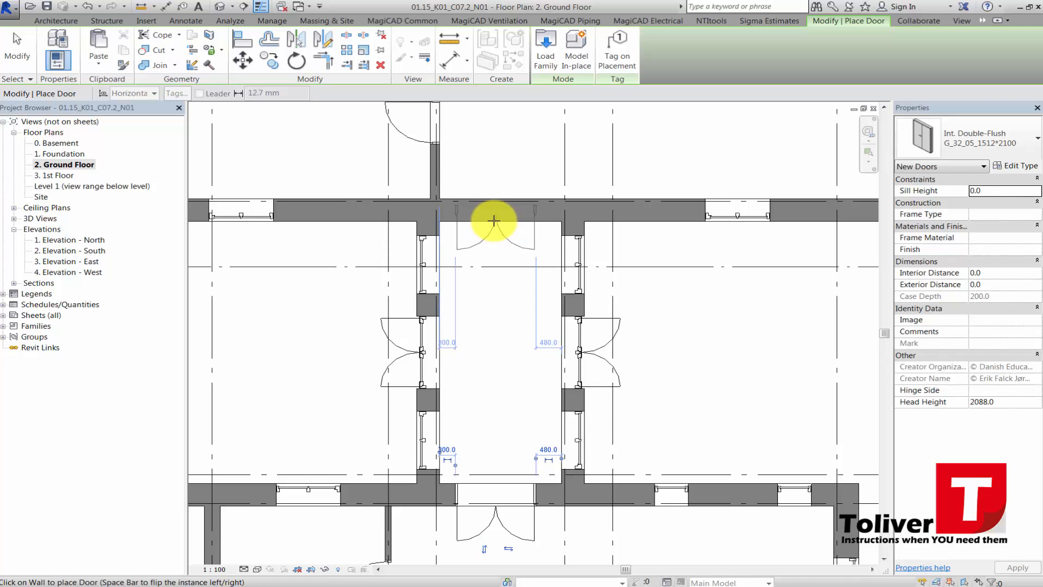
click(494, 220)
scroll(493, 279, down, 2)
scroll(489, 402, up, 1)
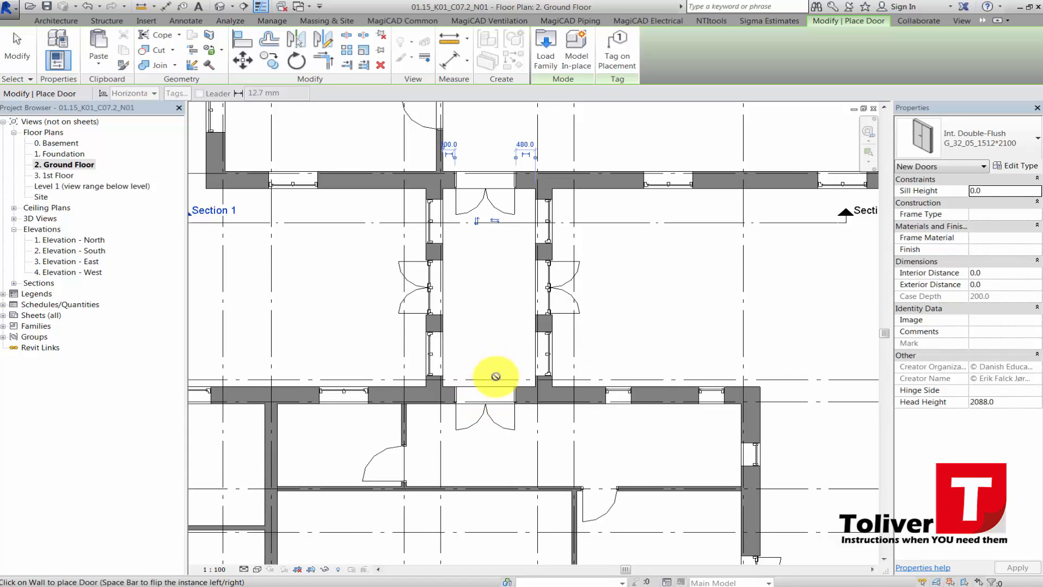
Flip the double door at the corridor's lower end so that it swings into the corridor
click(479, 411)
key(Escape)
key(Escape)
click(484, 419)
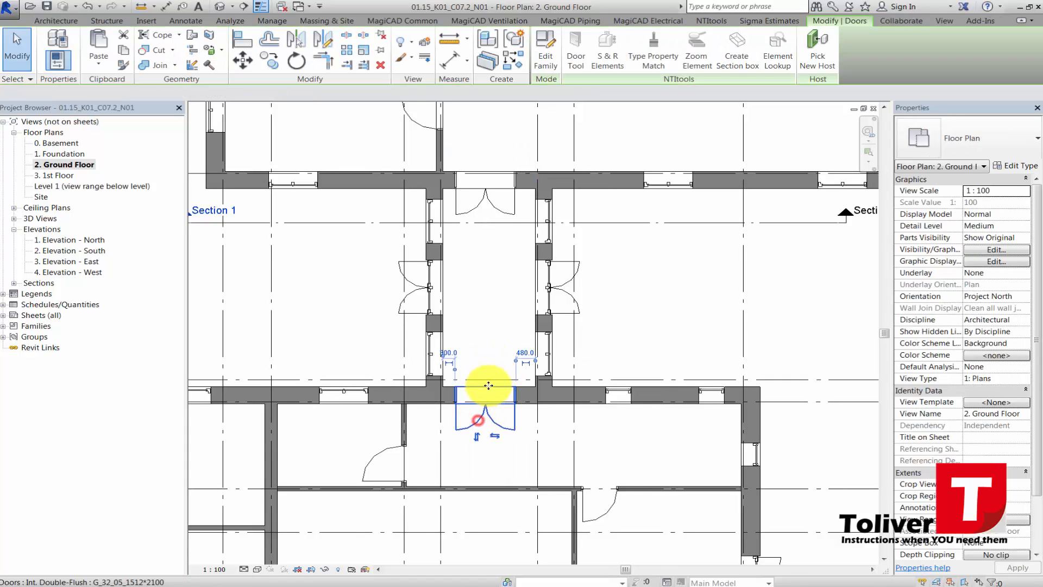
click(475, 438)
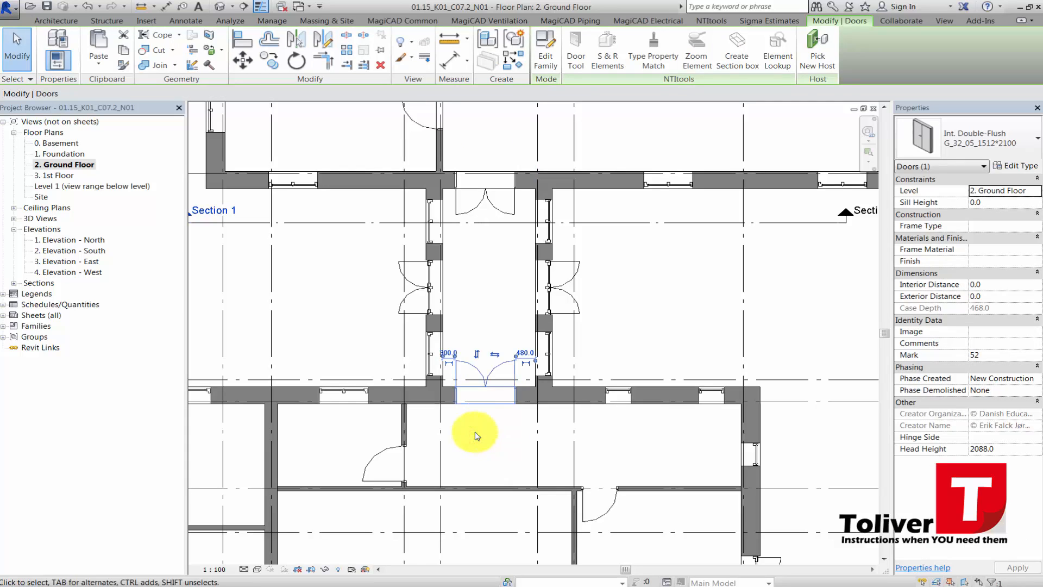
key(Escape)
Start placing another double door and duplicate the G_32_05_1512*2100 type as G_32_06_1512*2100
scroll(547, 317, down, 2)
middle_drag(547, 317, 552, 314)
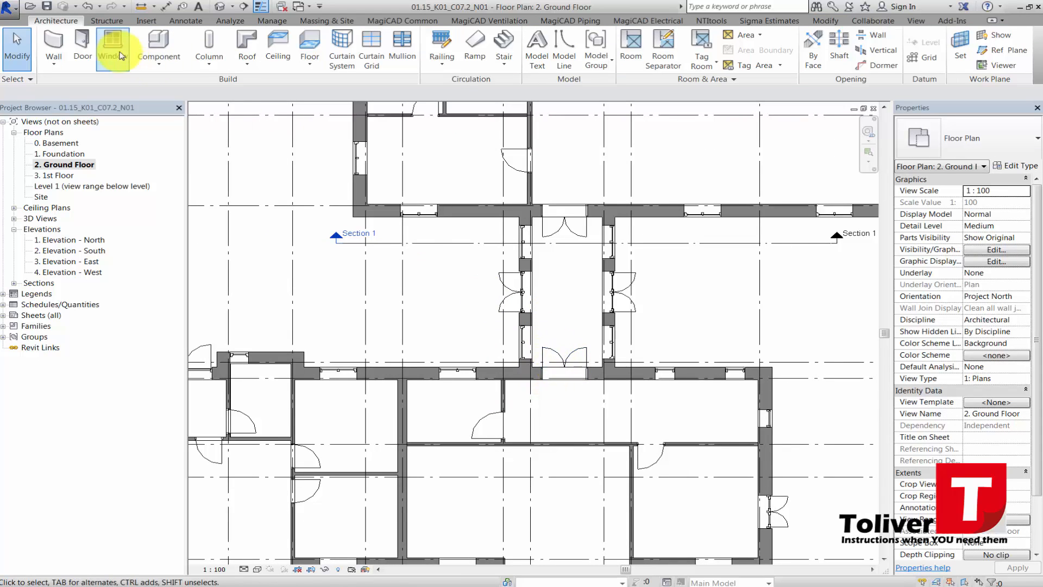
click(83, 43)
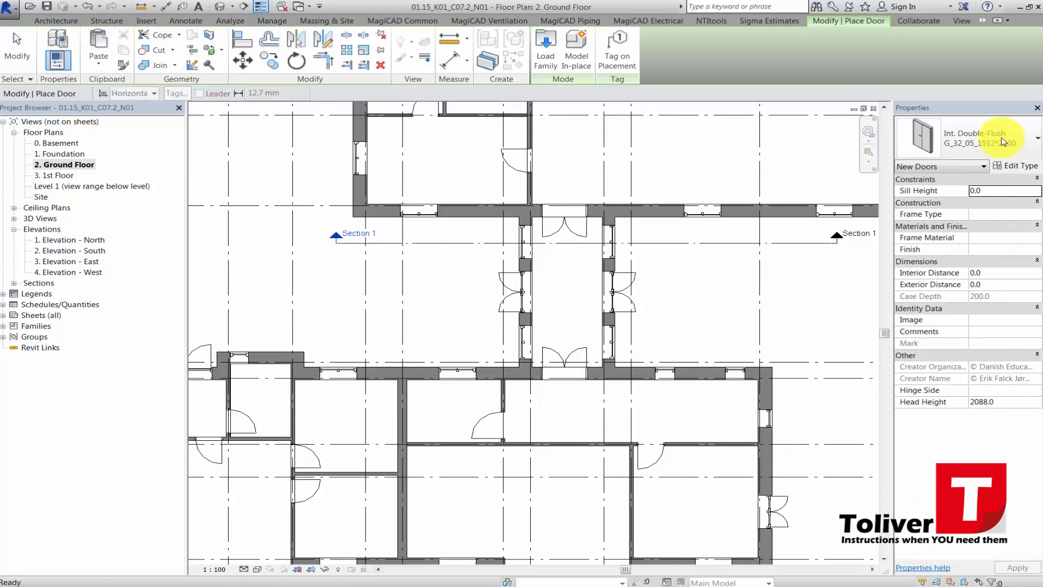
click(1012, 166)
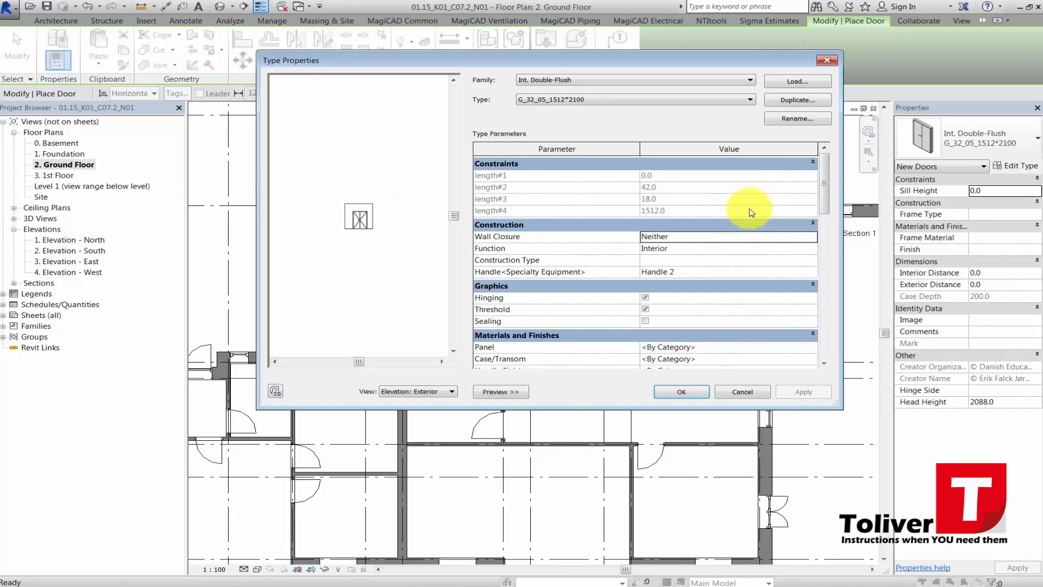
click(791, 101)
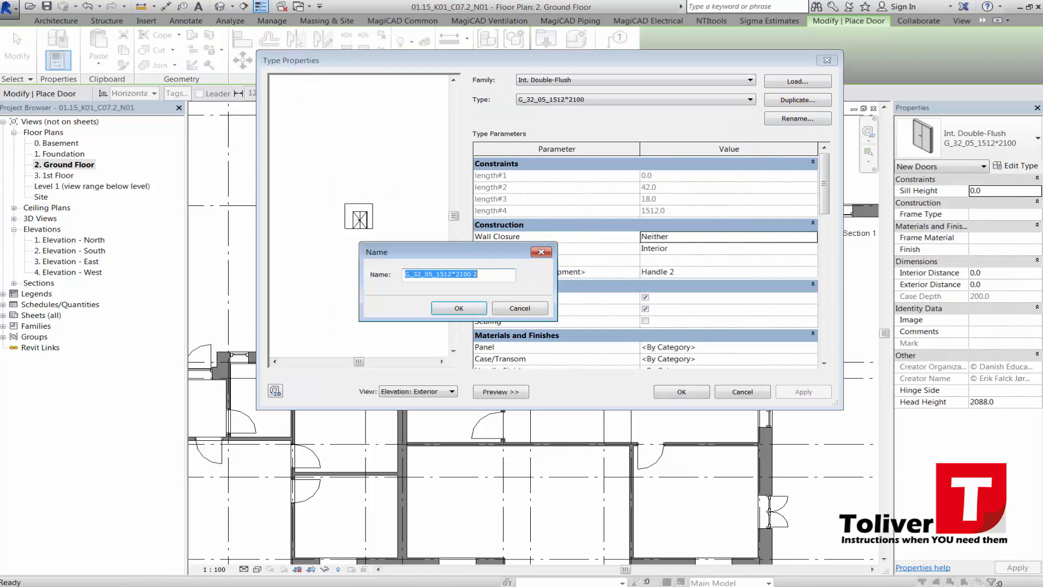
double_click(967, 359)
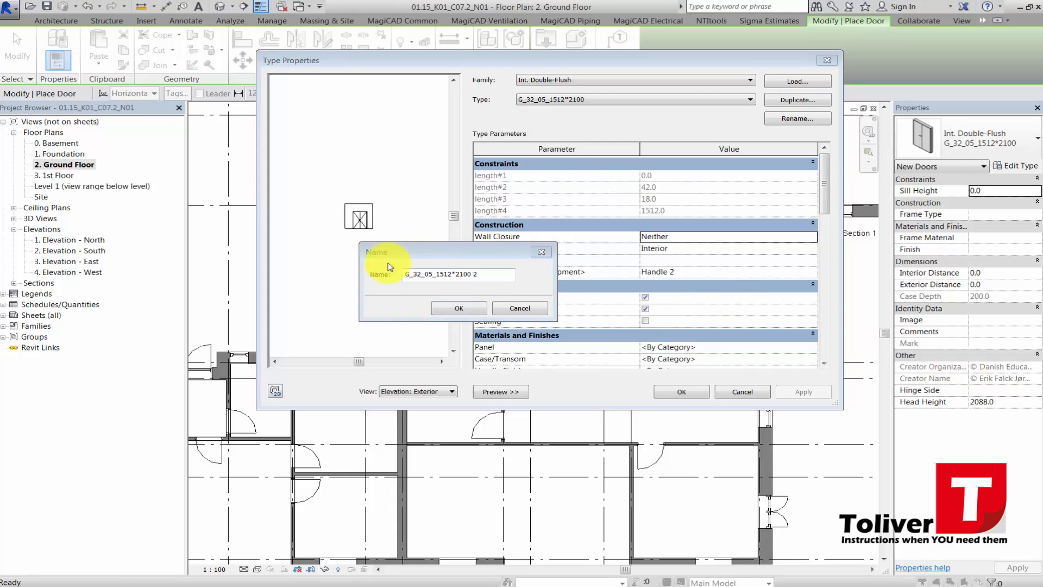
click(481, 278)
text(G_32_06_1512*2100)
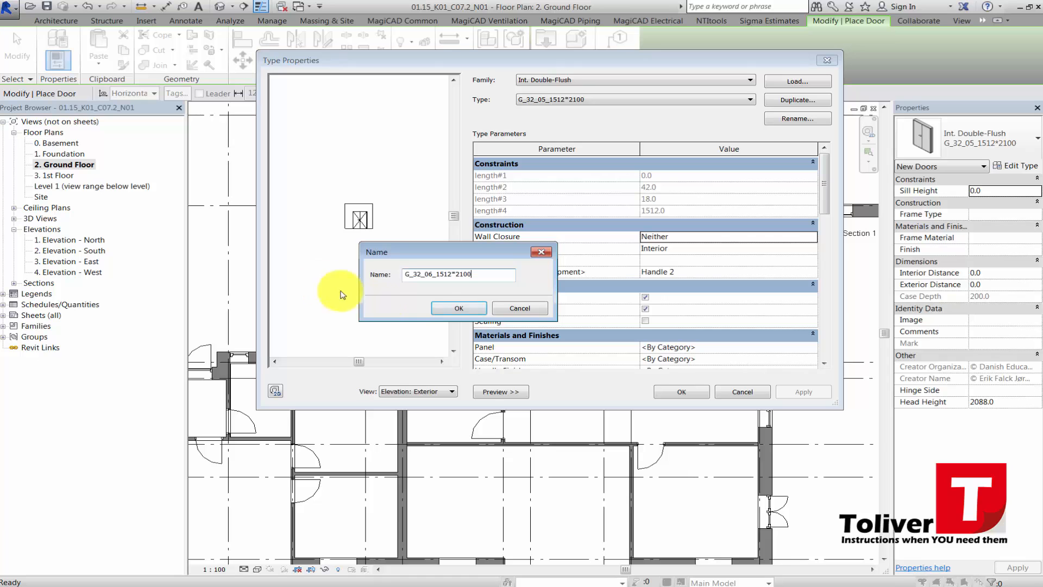
click(448, 308)
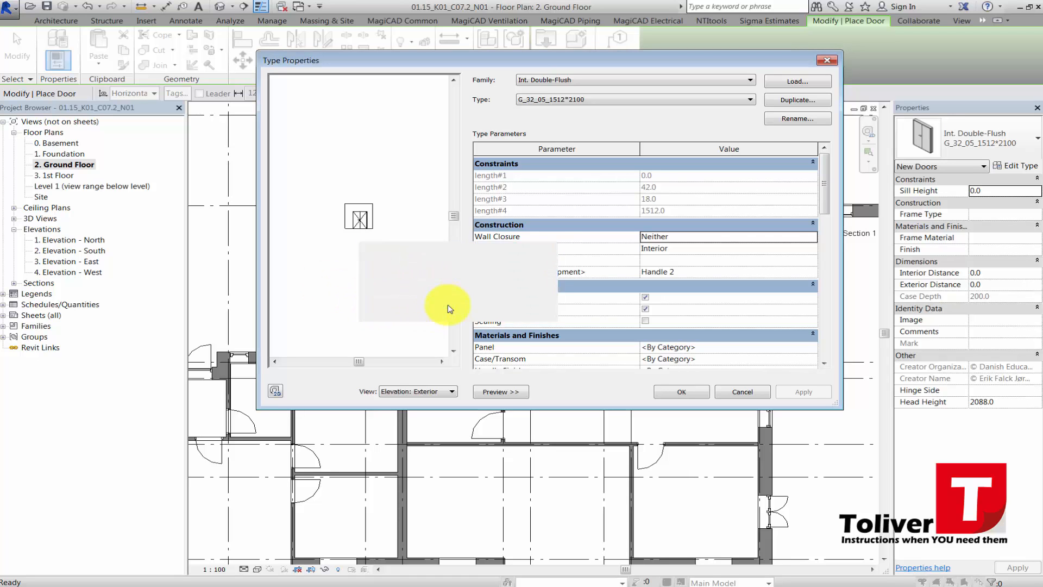
drag(824, 180, 821, 247)
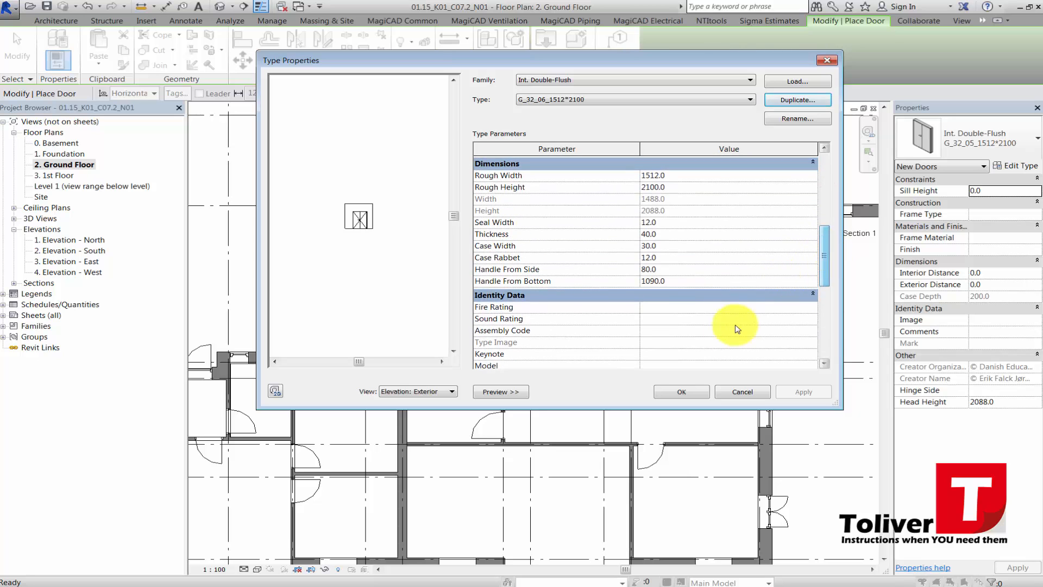
click(681, 392)
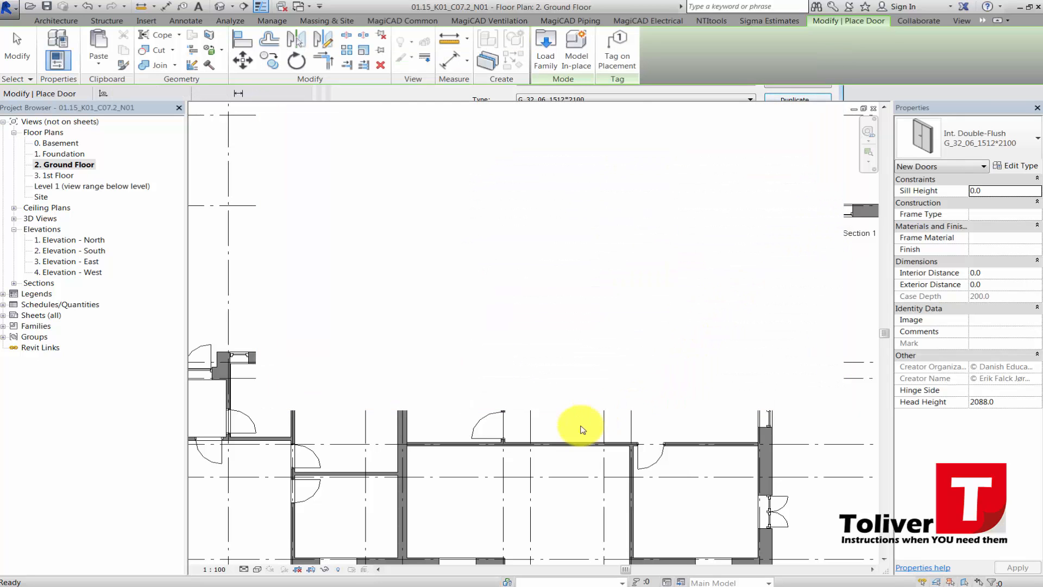
Place the G_32_06 double door in the horizontal partition below the corridor, about 1290 mm from the side partition, swinging into the lower room
scroll(562, 455, up, 1)
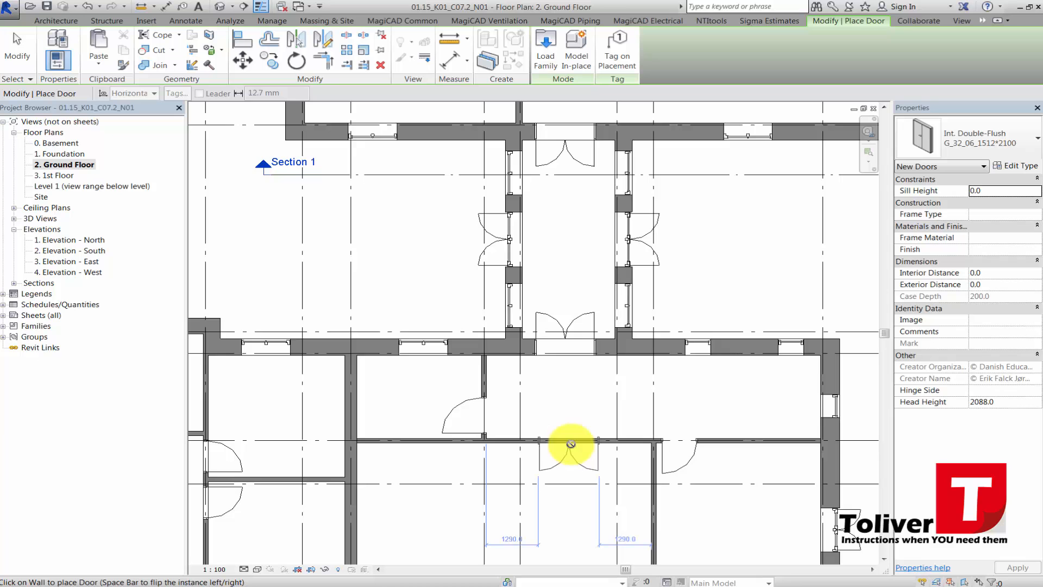
click(564, 446)
scroll(564, 446, up, 1)
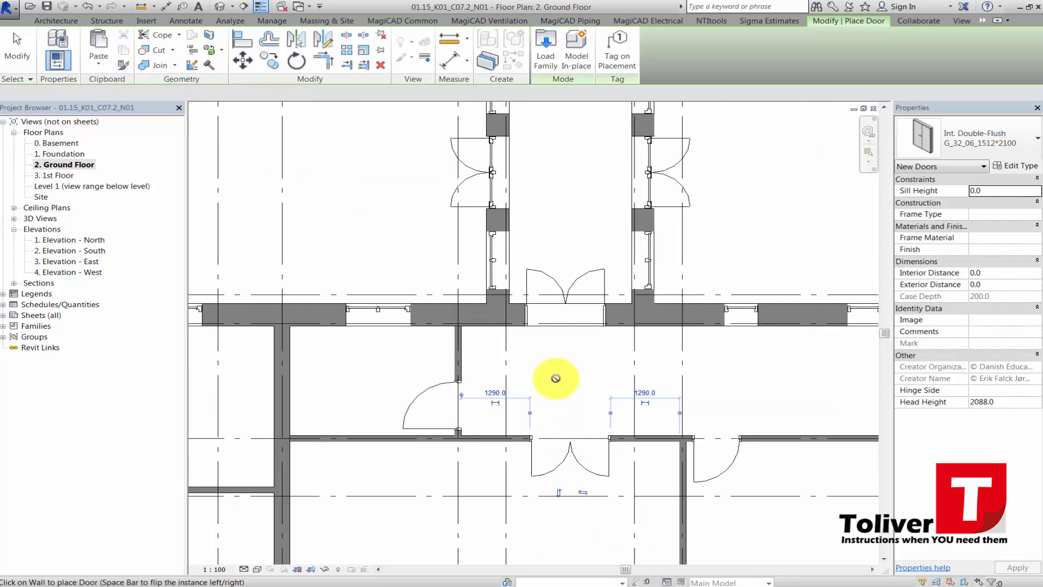
key(Escape)
key(Escape)
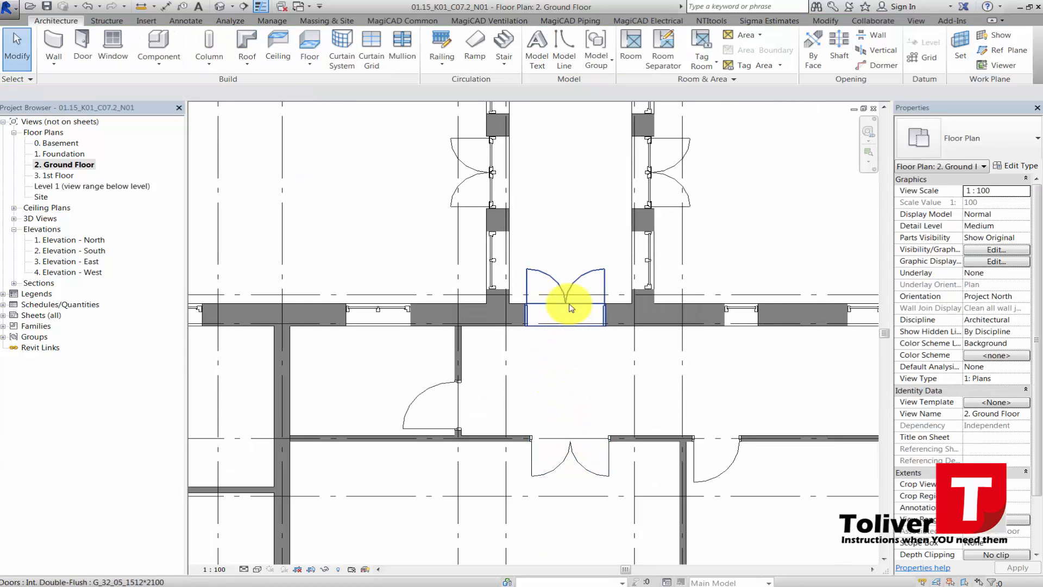
Align the partition double door's centre with the centre of the double door at the corridor's lower end
scroll(577, 452, up, 1)
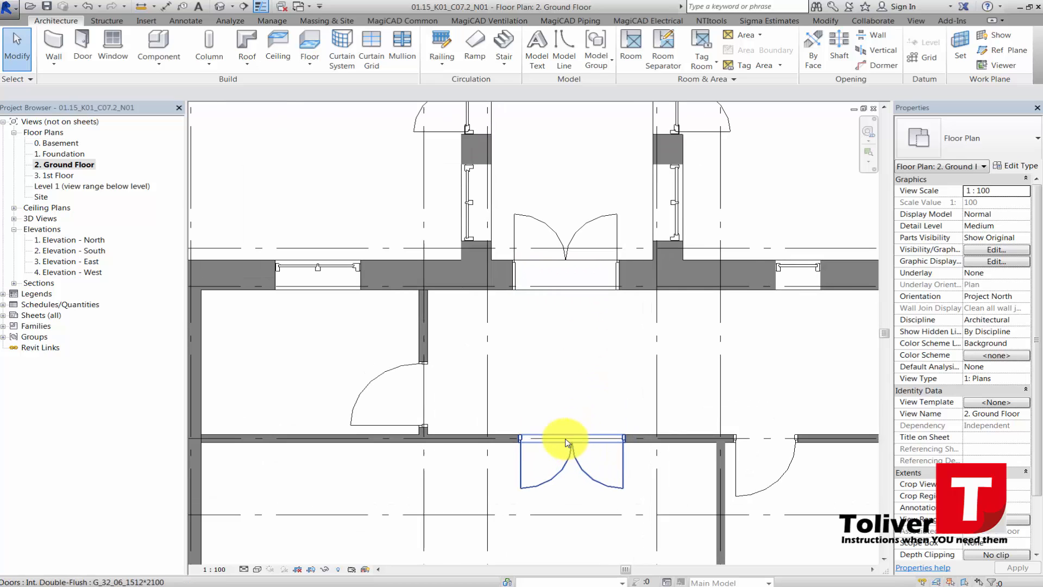
key(a)
key(l)
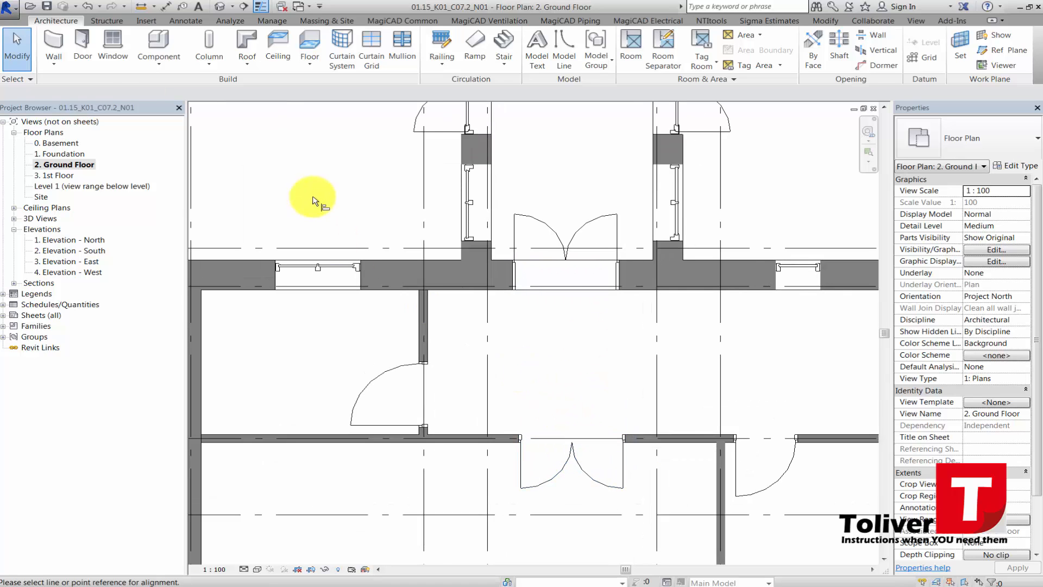
click(565, 268)
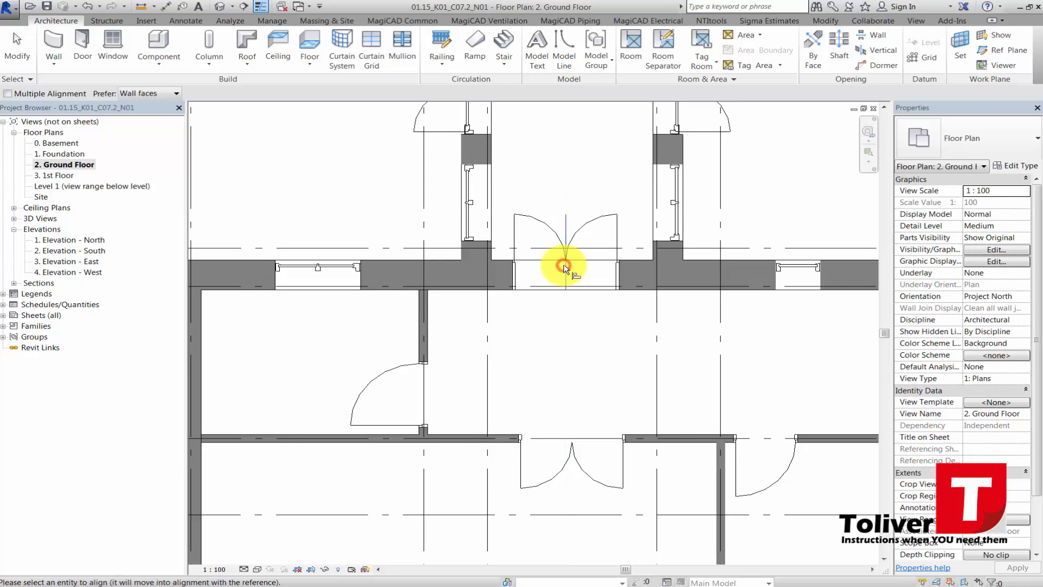
click(572, 441)
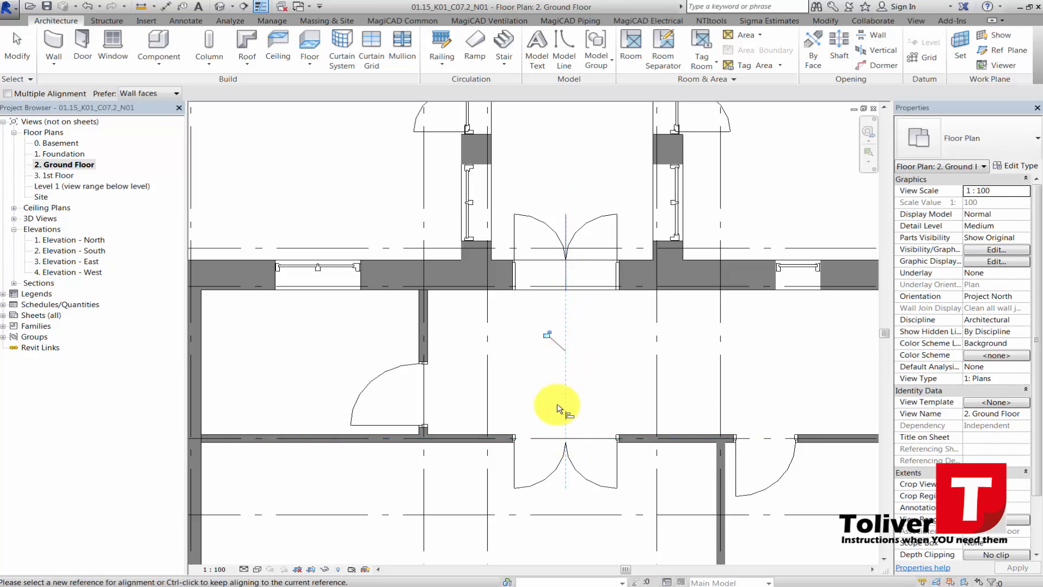
scroll(530, 380, down, 3)
key(Escape)
key(Escape)
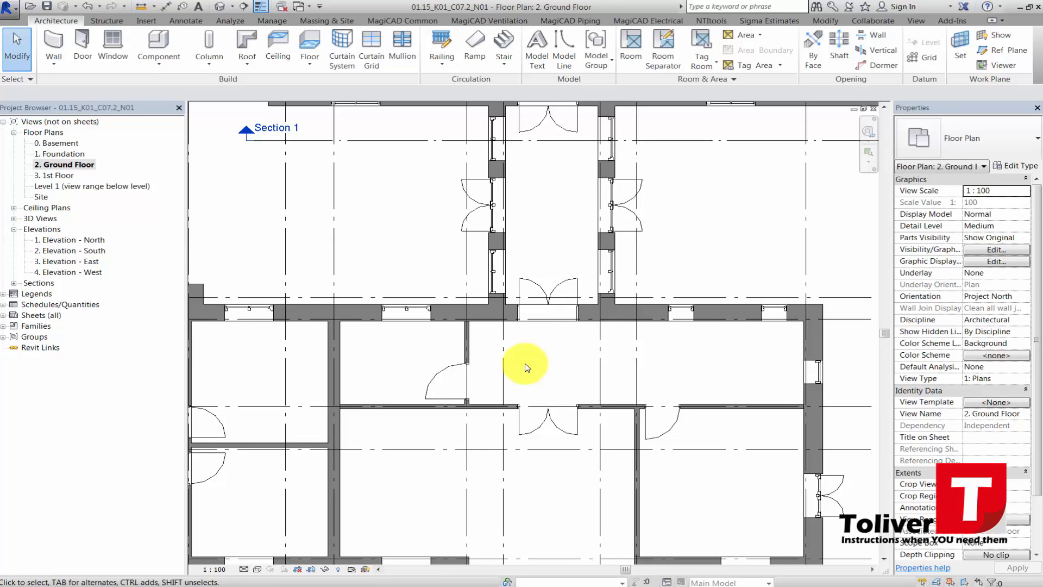
Start another double door, duplicate its type as G_32_04_1212*2100, and set its Rough Width to the 1212 mm in its name
scroll(527, 368, down, 5)
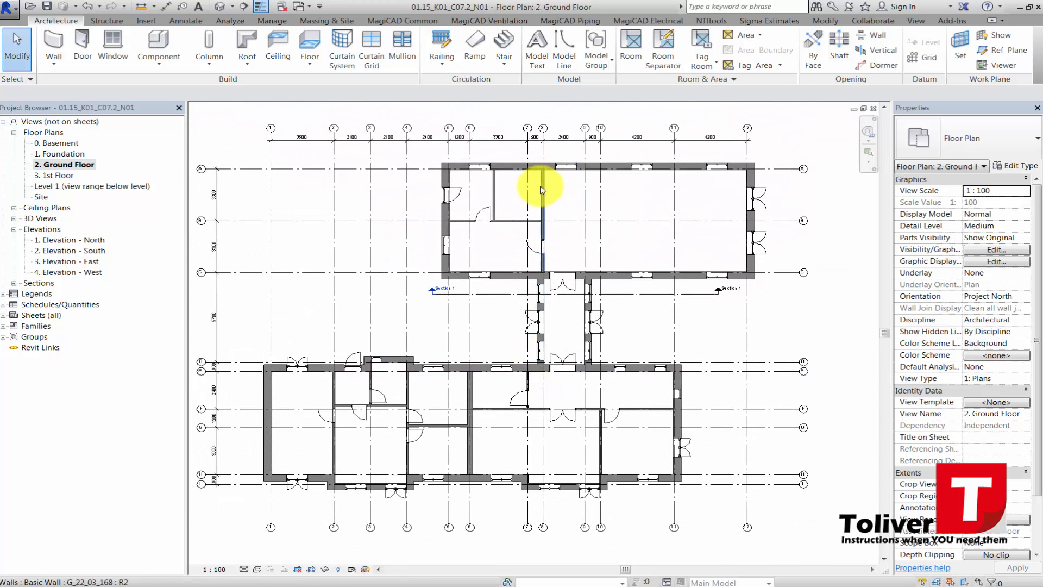
scroll(538, 187, up, 3)
click(83, 44)
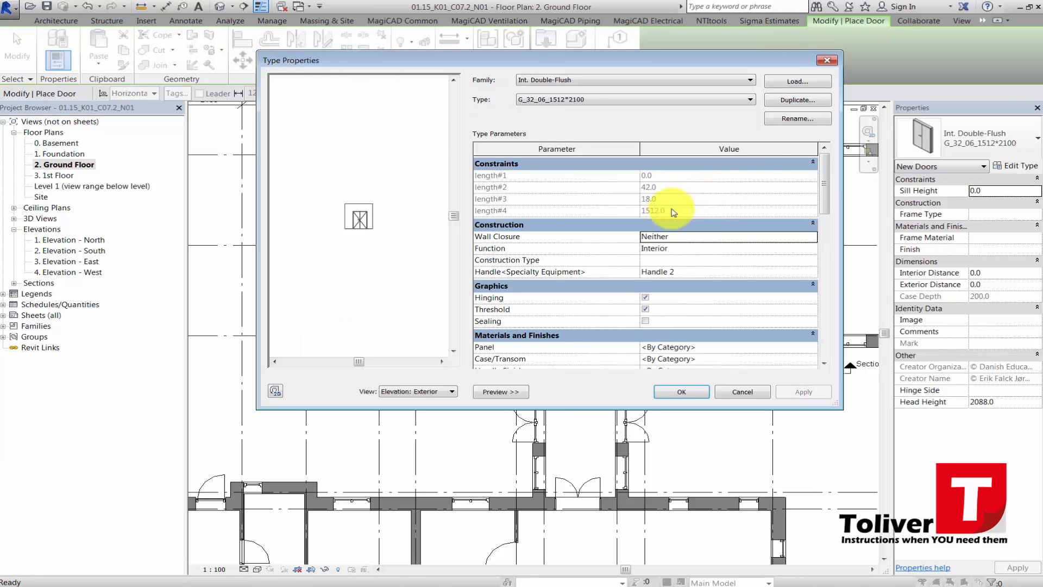
click(789, 102)
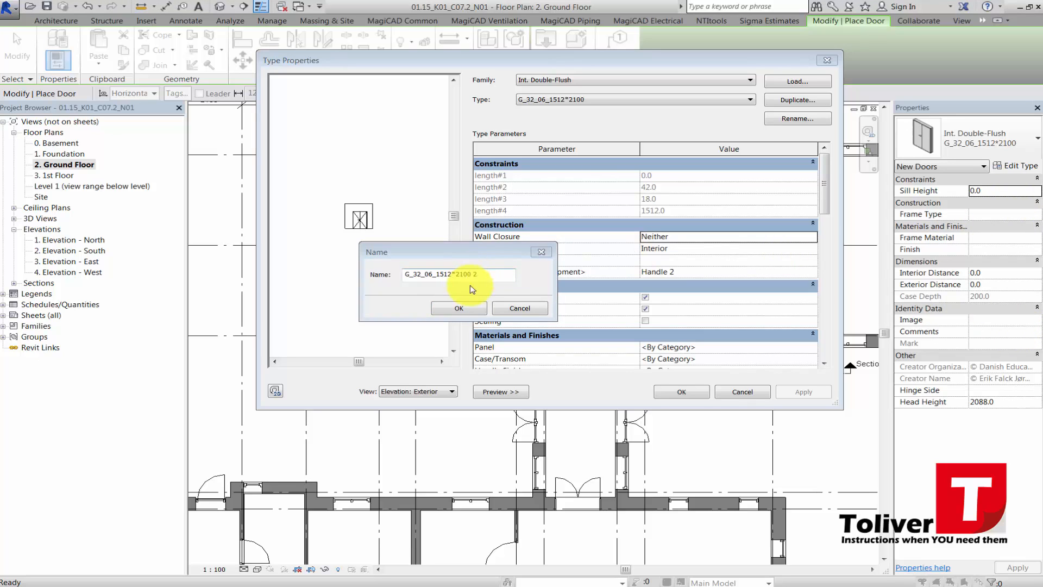
double_click(485, 276)
drag(431, 273, 324, 286)
text(G_32_04_1212*2100)
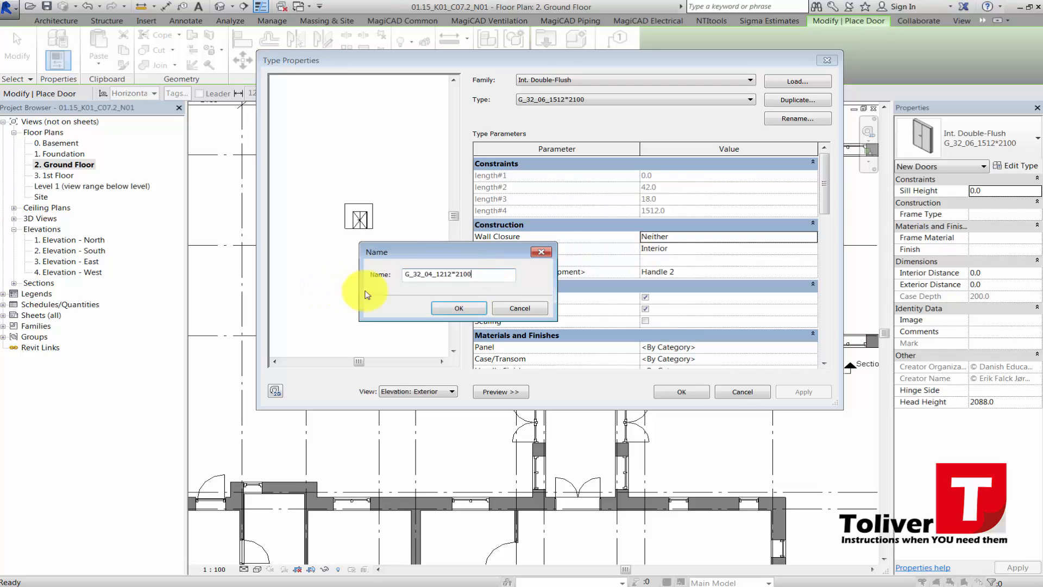
click(478, 307)
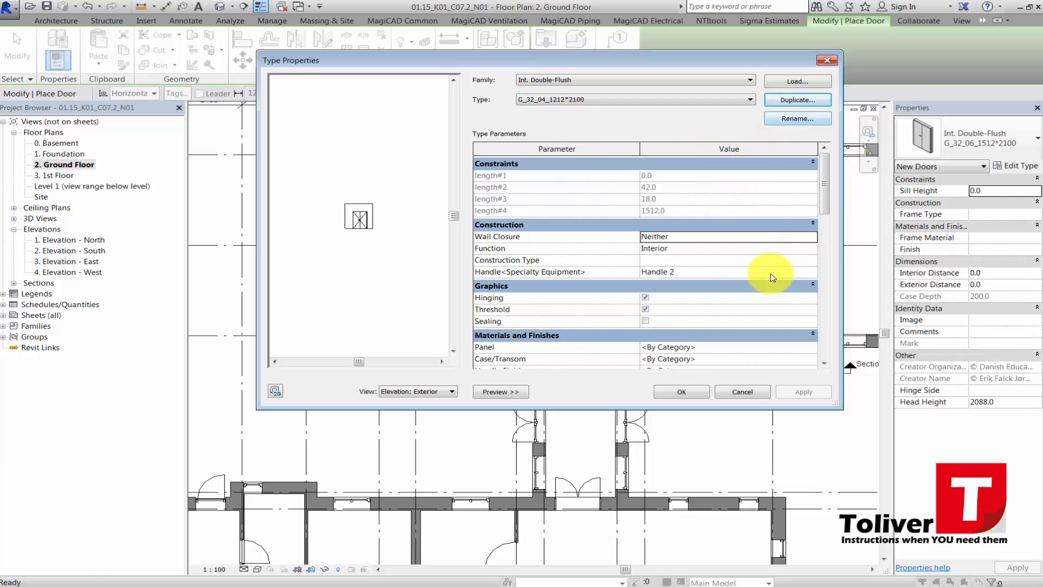
drag(824, 203, 824, 255)
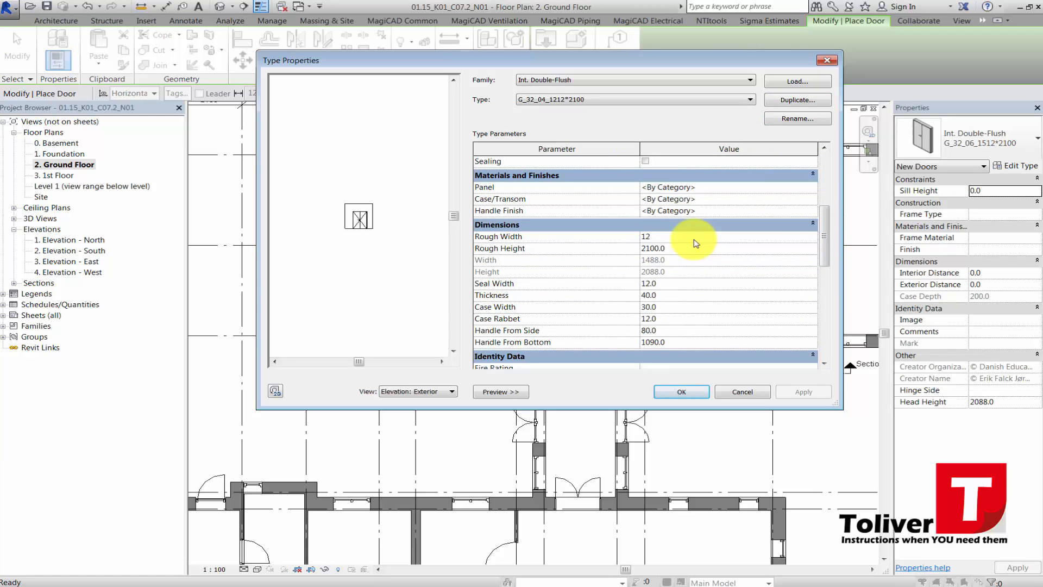
click(698, 396)
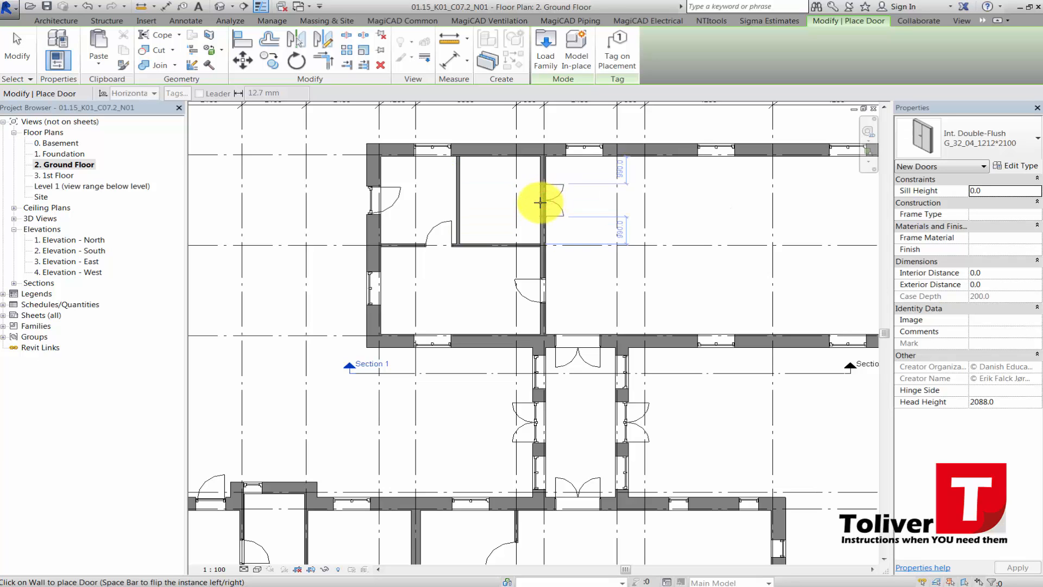
Place the 1212 mm double door in the upper building's partition between the small upper room and the large room, about 990 mm from the upper wall
scroll(540, 202, up, 2)
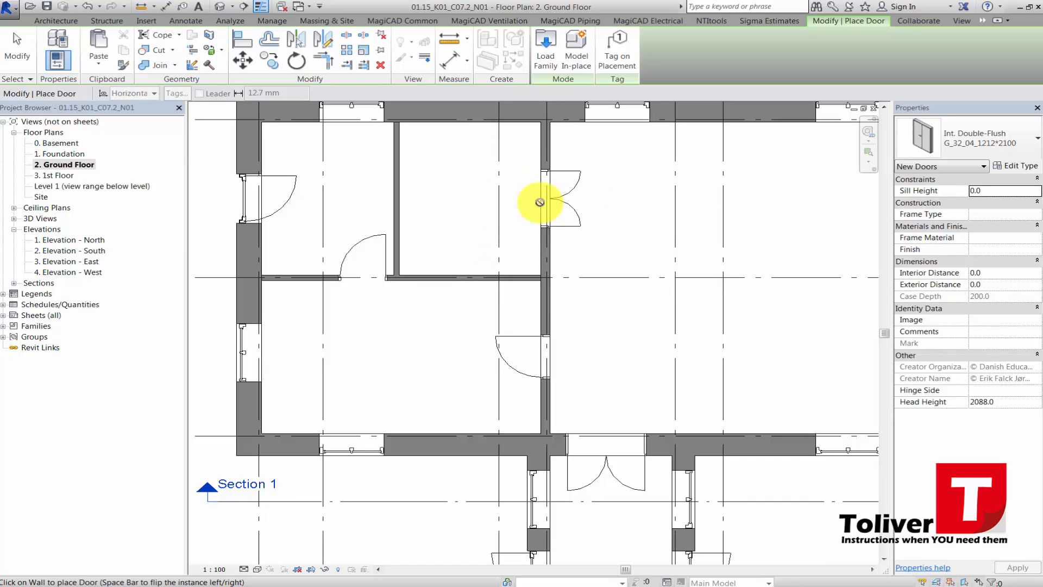
key(Escape)
click(549, 196)
middle_drag(550, 196, 558, 256)
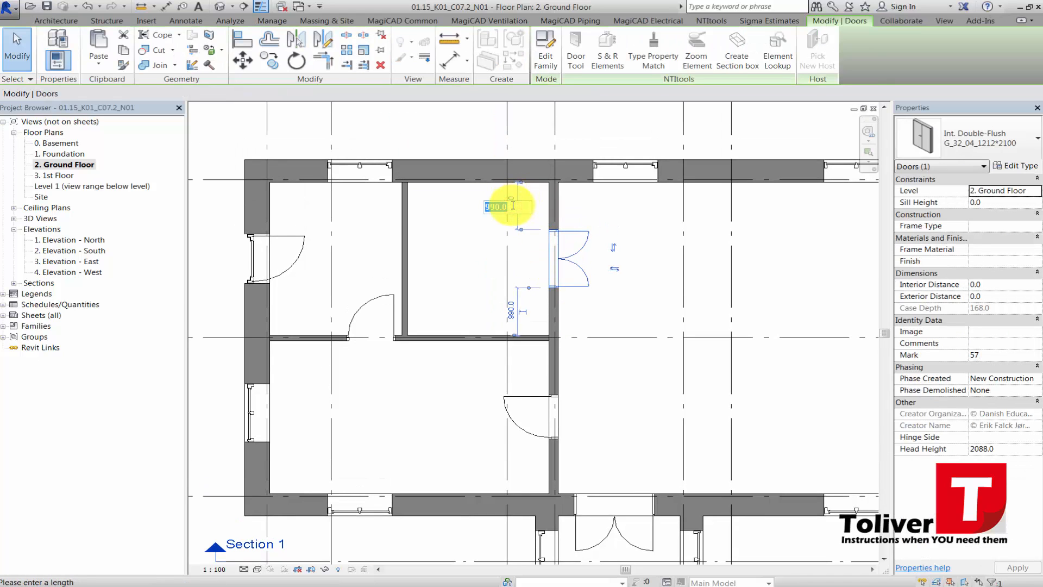
Position the 1212 mm double door 960 mm from the upper outer wall and flip it to swing into the small room
key(Return)
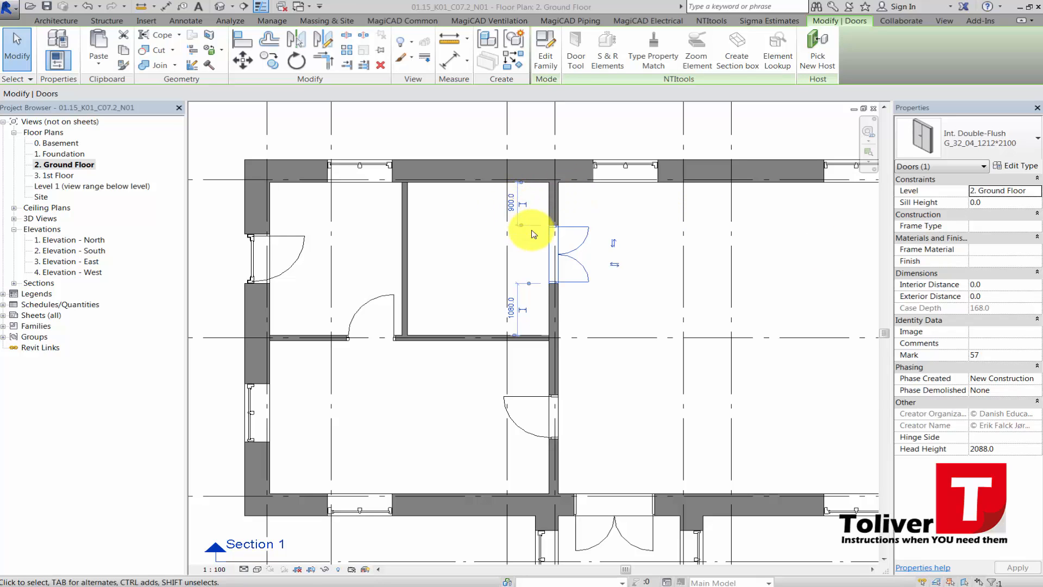
click(511, 205)
text(960)
key(Return)
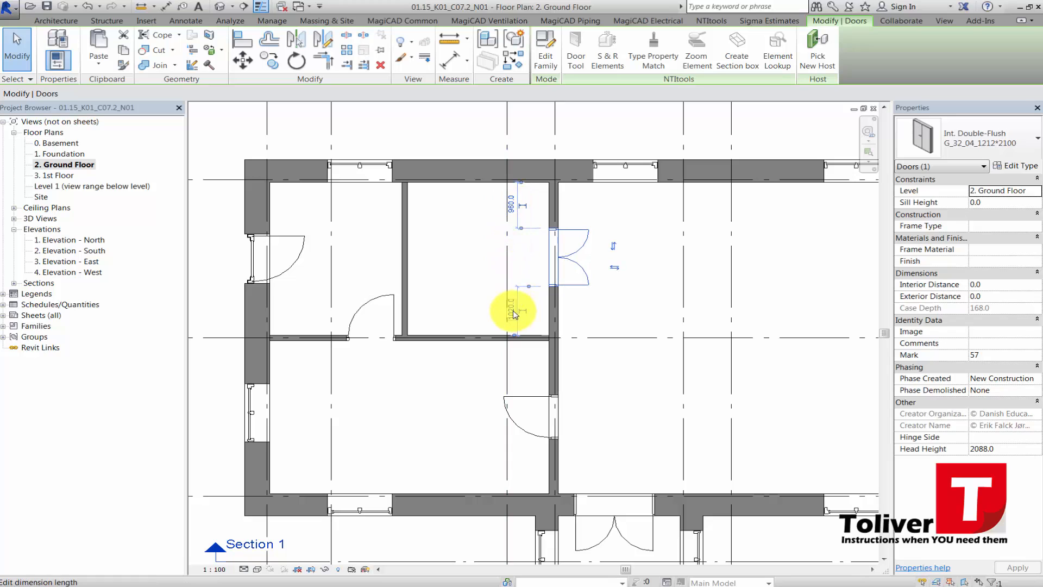
click(614, 268)
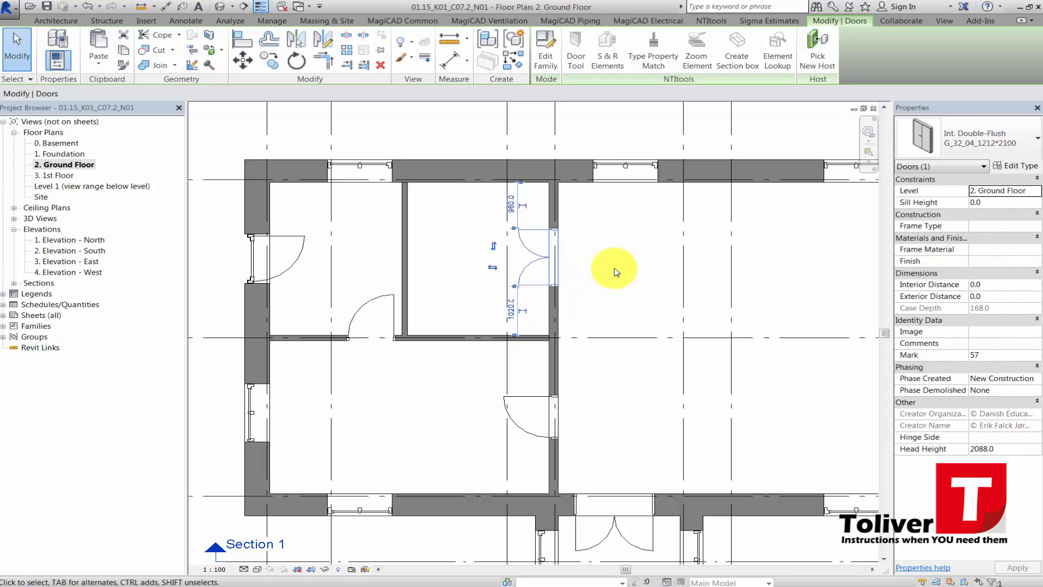
Examine the partitions on the 3. 1st Floor plan, then return to the 2. Ground Floor plan and inspect its doors
click(612, 271)
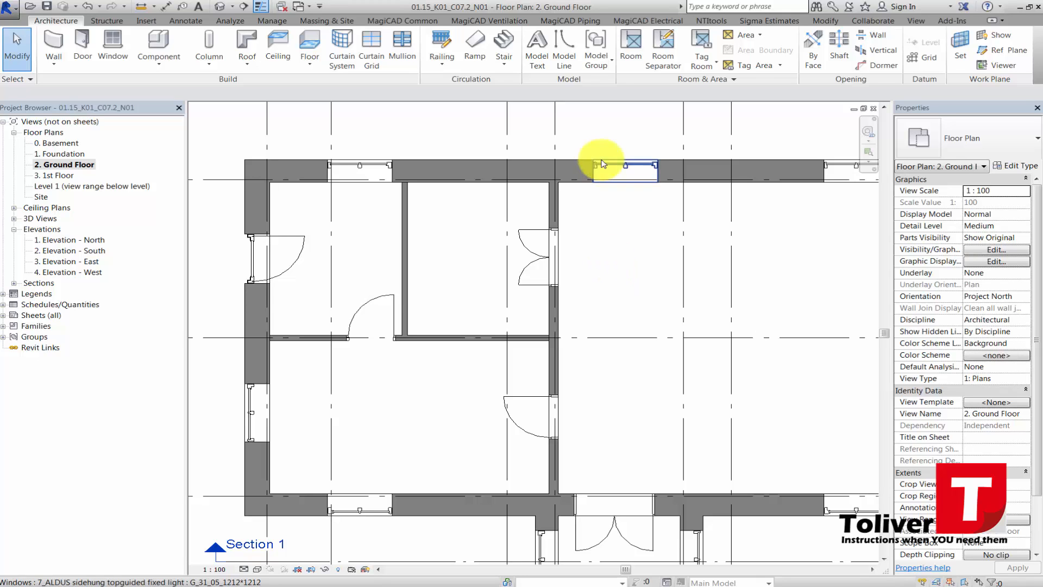
double_click(40, 176)
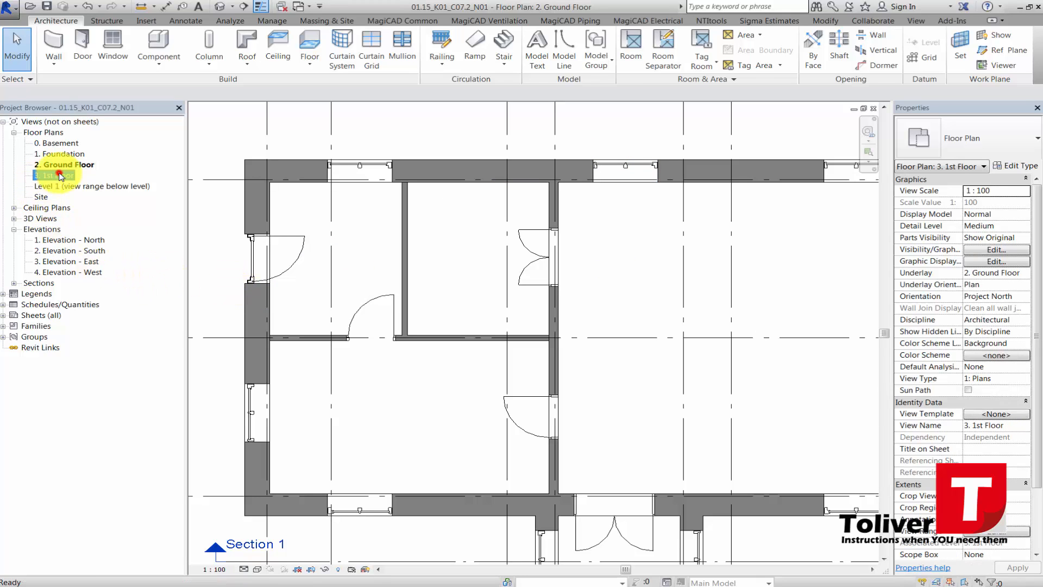
scroll(413, 314, down, 4)
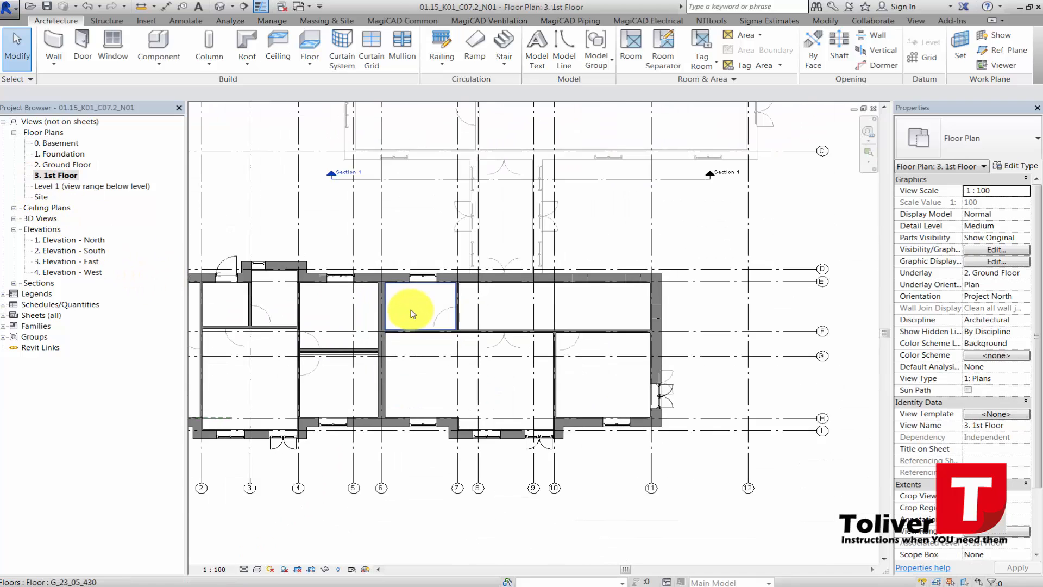
scroll(419, 317, up, 2)
scroll(386, 328, up, 3)
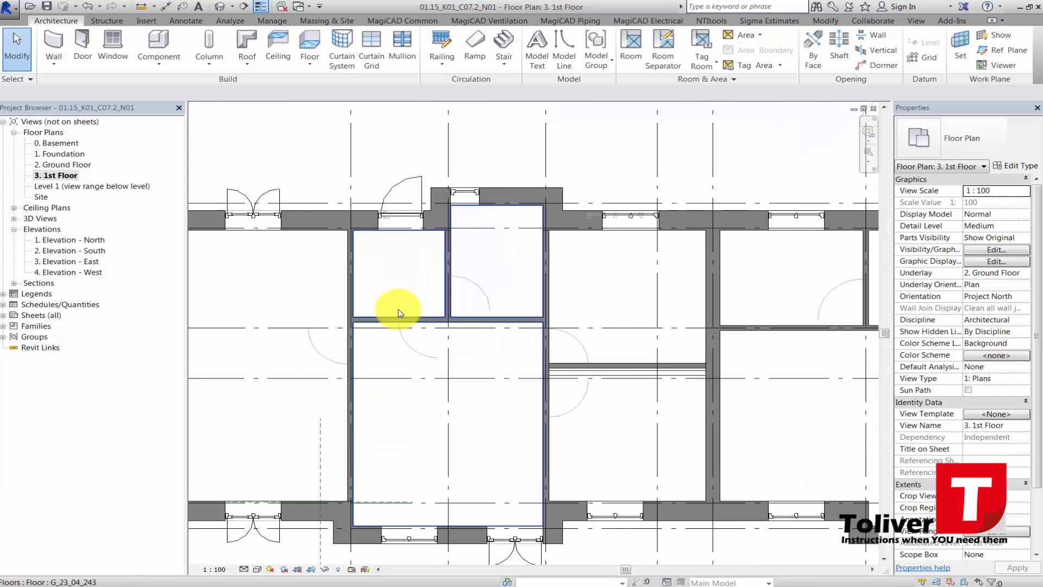
double_click(54, 166)
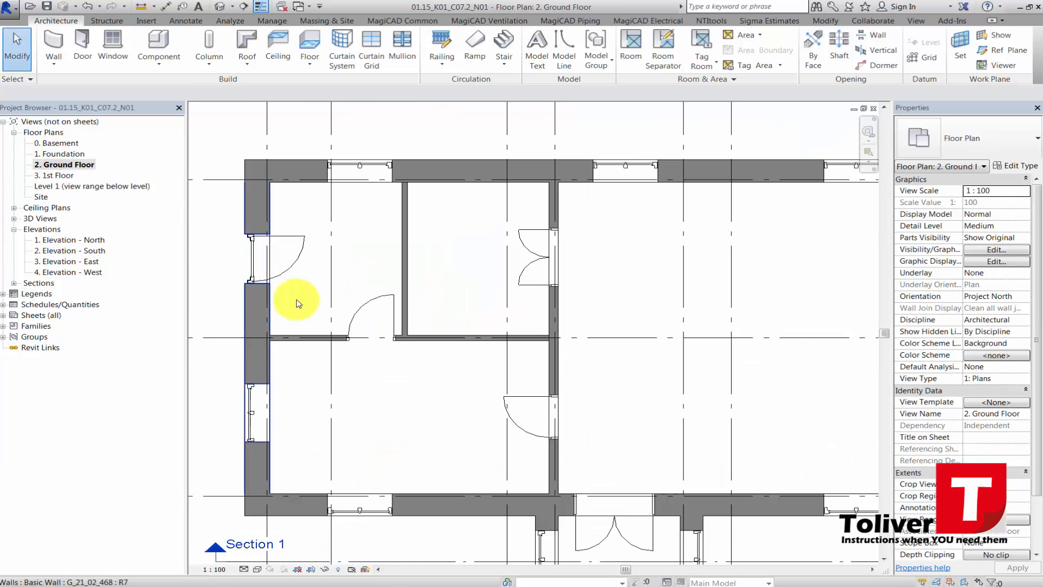
click(356, 304)
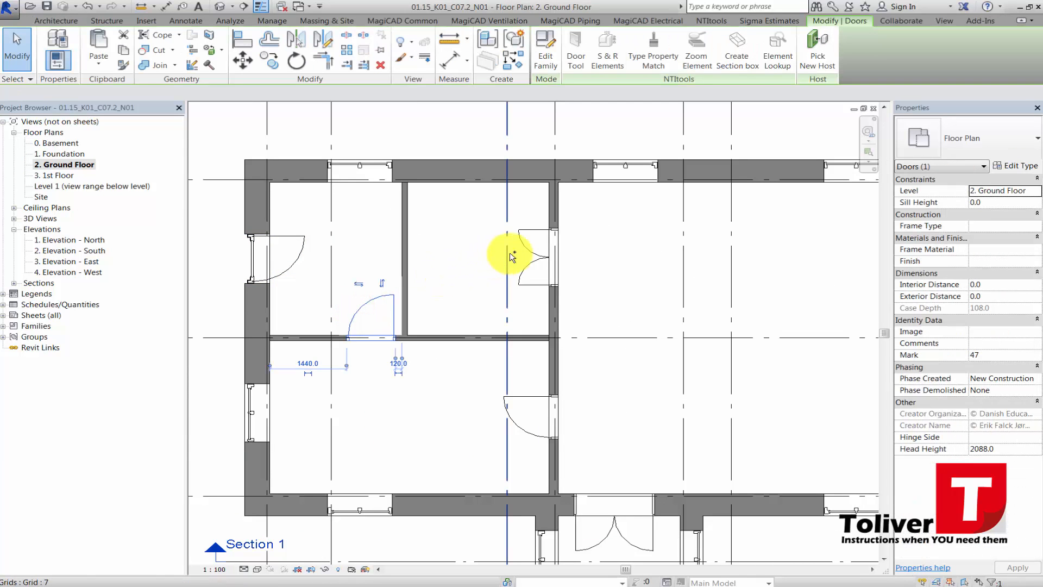
scroll(507, 254, down, 2)
scroll(480, 267, down, 5)
click(379, 370)
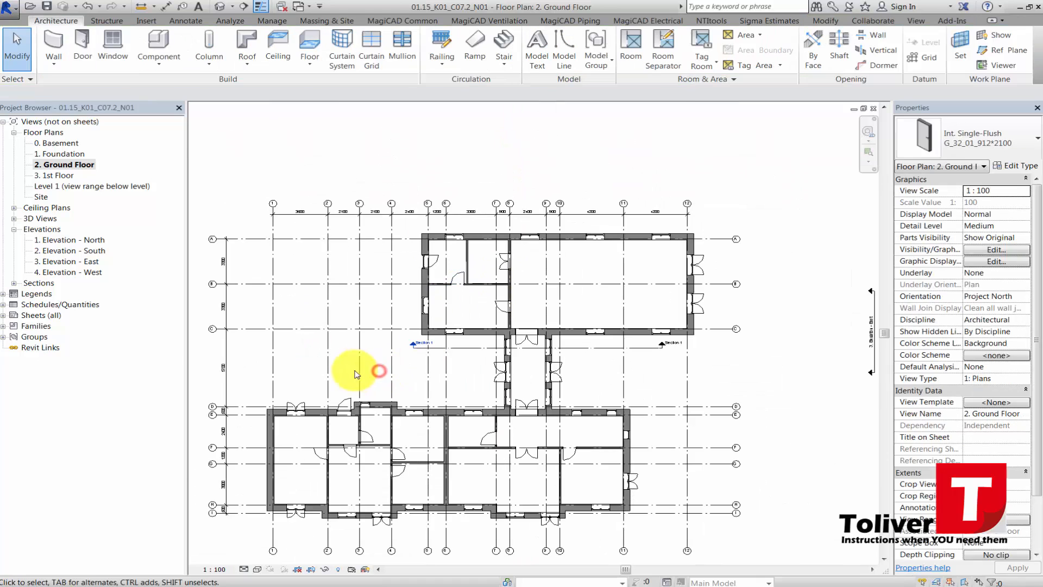
Copy the five 912 mm single doors around the western rooms of the ground floor's lower building to the clipboard
middle_drag(355, 370, 424, 293)
scroll(411, 307, up, 1)
scroll(380, 370, up, 3)
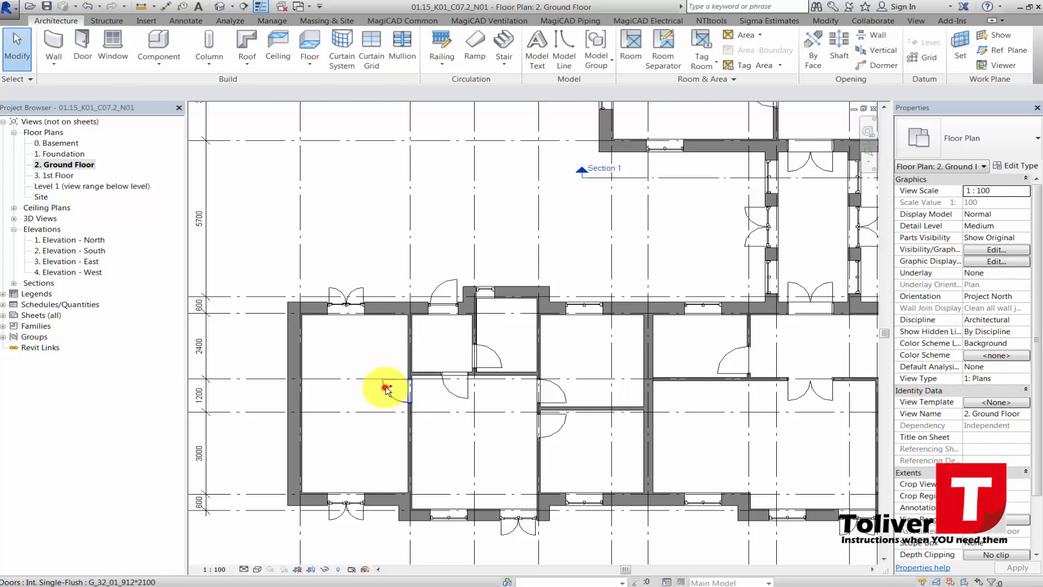
ctrl+click(385, 389)
ctrl+click(447, 389)
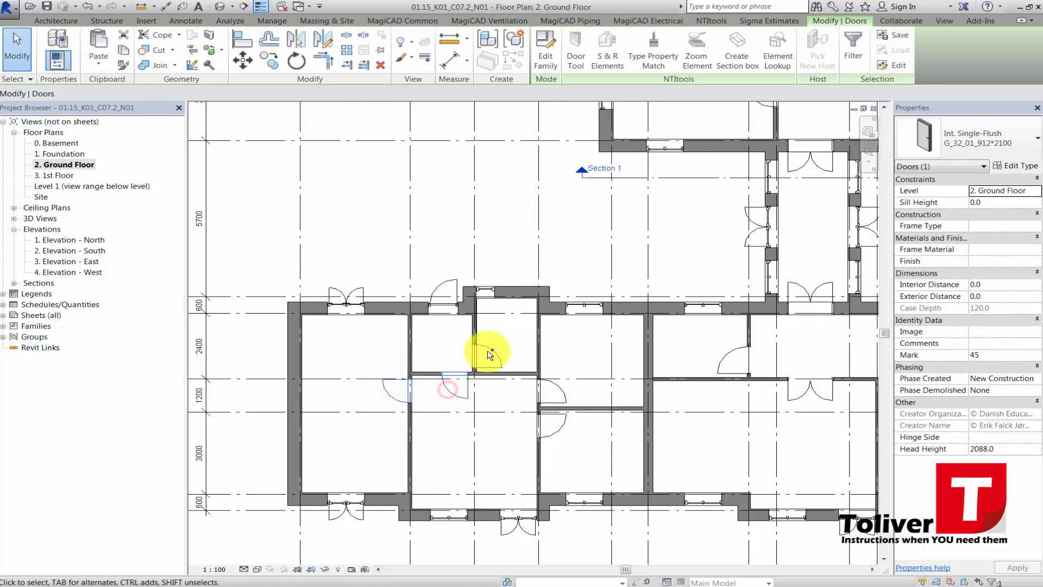
ctrl+click(488, 354)
ctrl+click(559, 389)
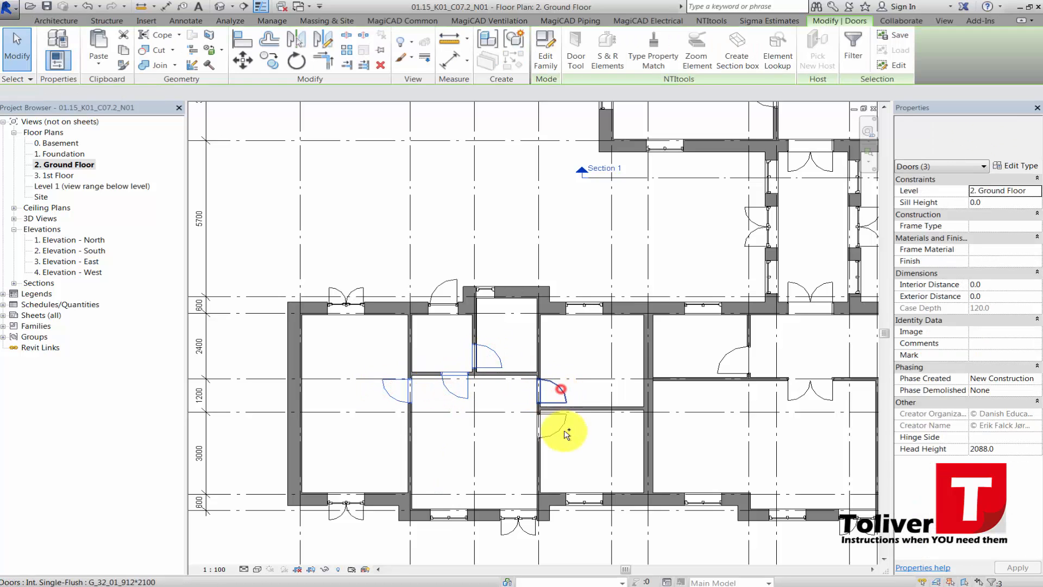
ctrl+click(558, 428)
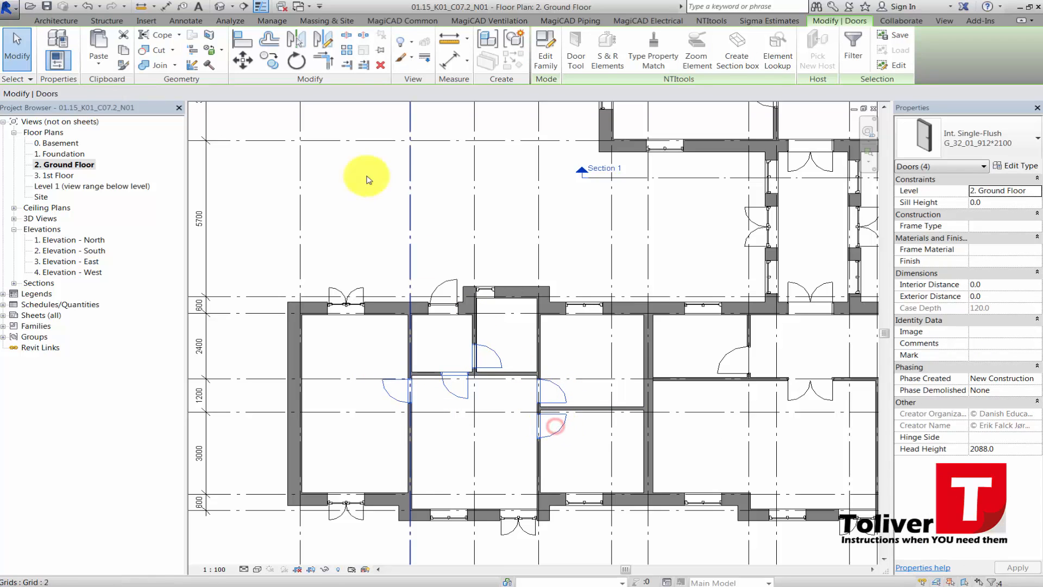
click(121, 51)
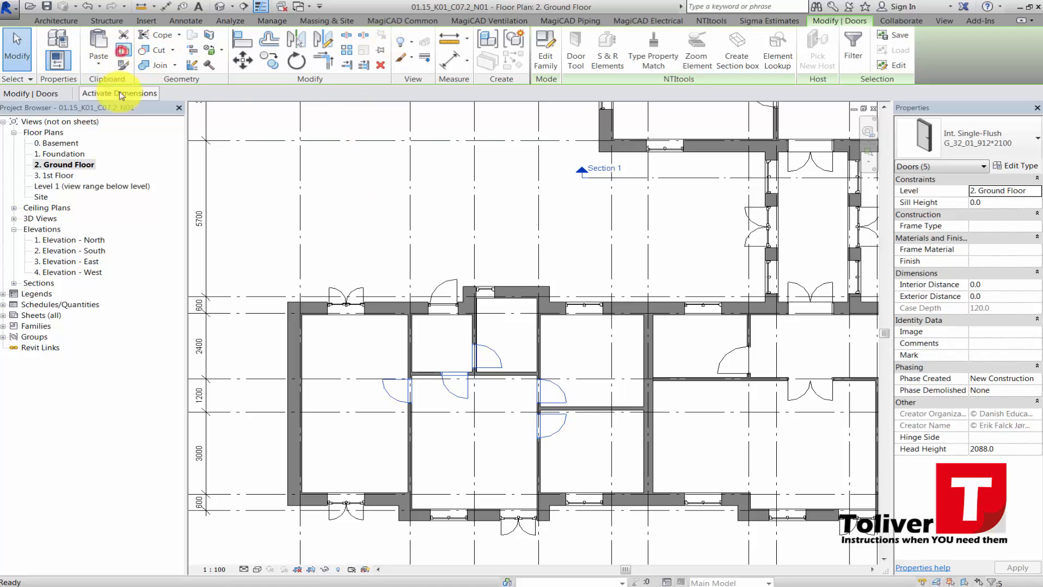
Open the 3. 1st Floor plan and paste the copied doors aligned to the 3. 1st Floor level
double_click(69, 176)
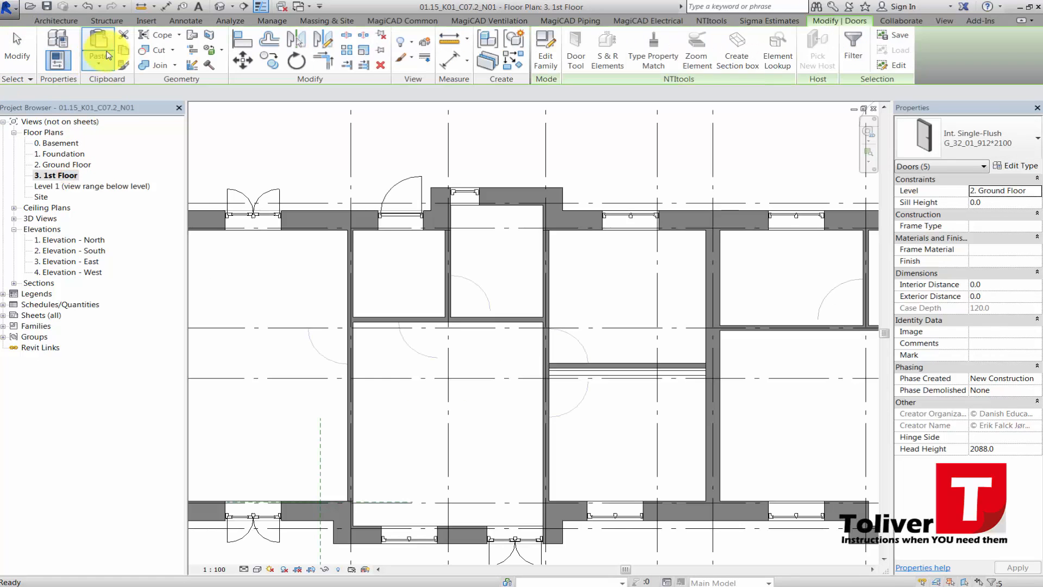
click(100, 60)
click(116, 110)
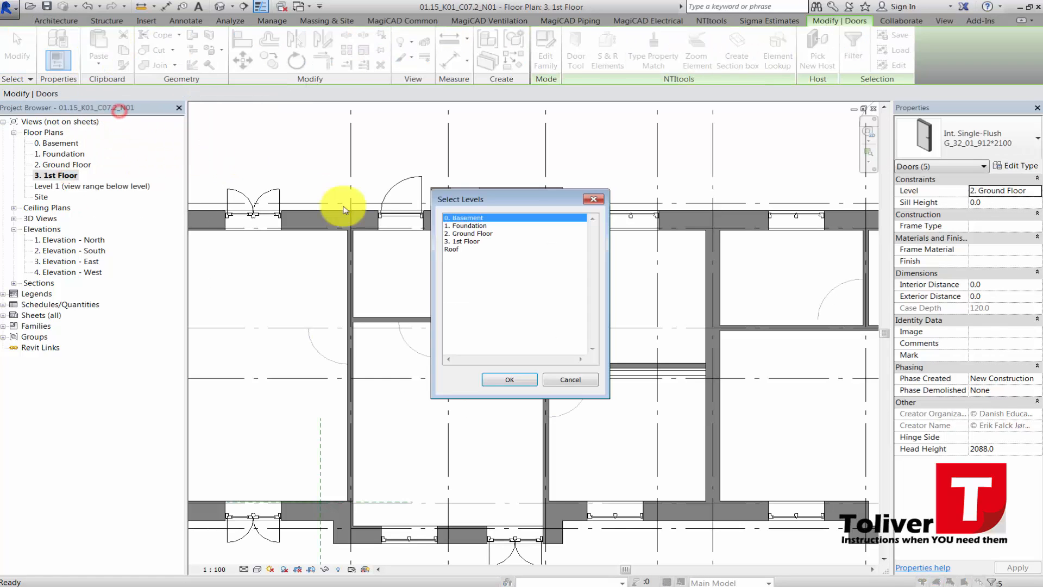
click(455, 241)
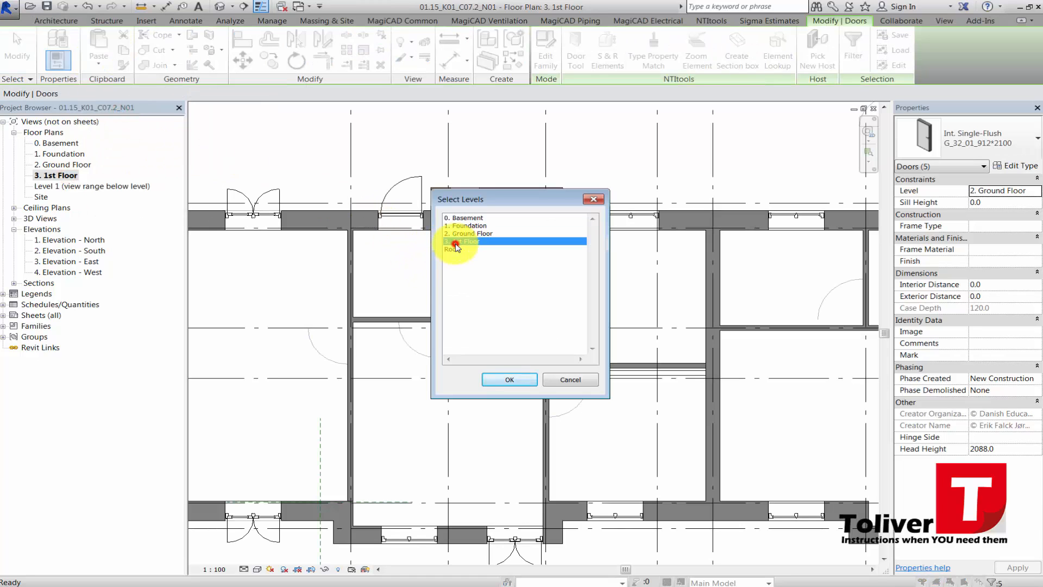
click(503, 379)
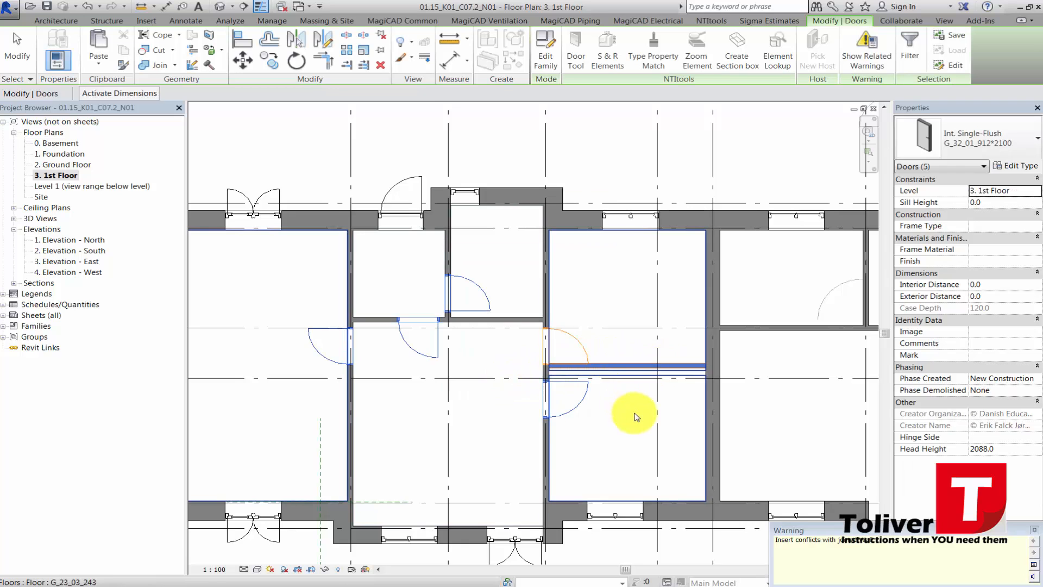
Align the 1st floor partition between the two neighbouring pasted doors with the ground floor wall shown beneath it
scroll(531, 337, up, 5)
scroll(500, 287, up, 2)
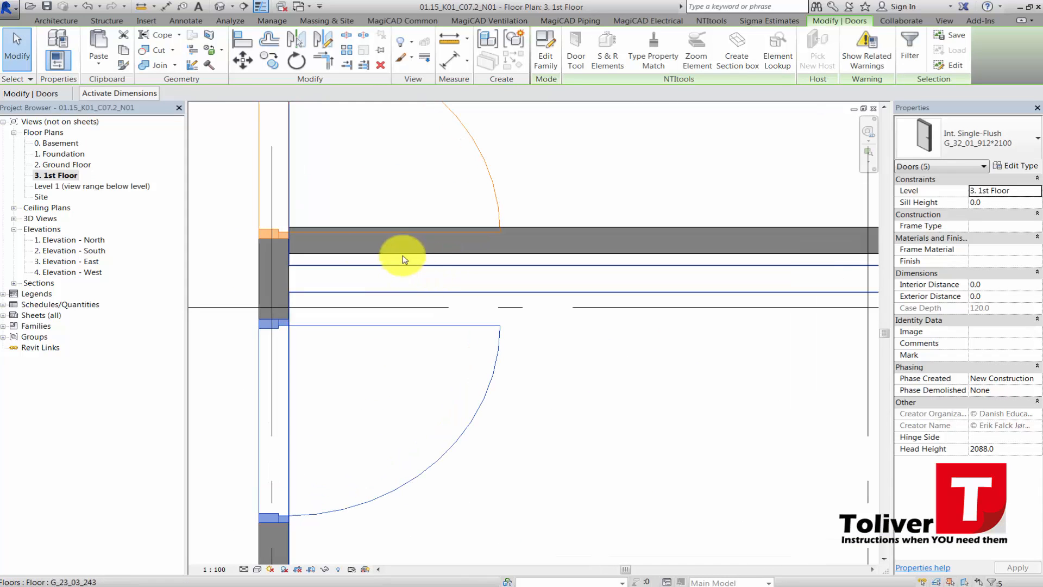
scroll(444, 243, down, 3)
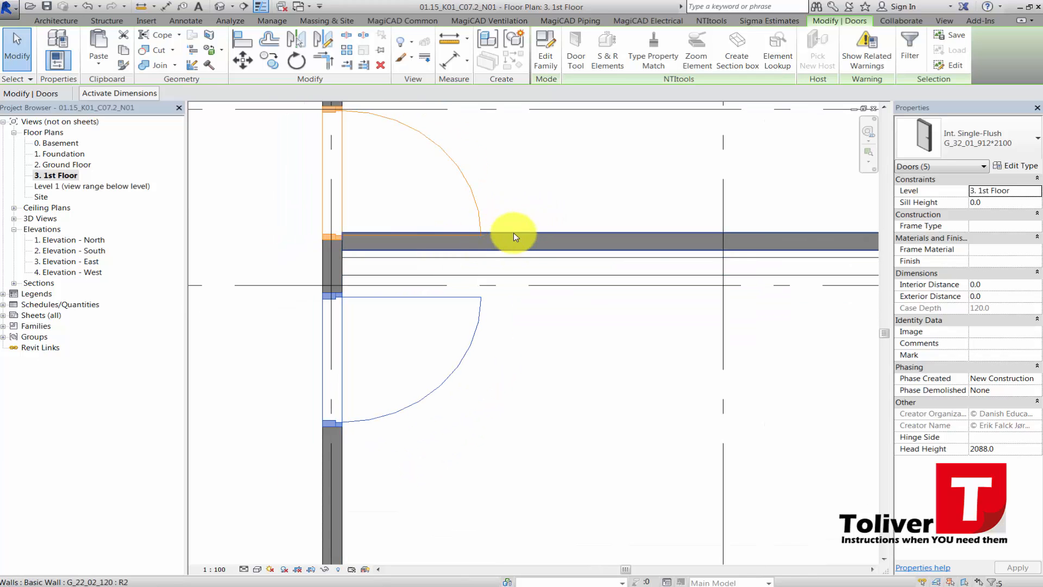
scroll(517, 239, up, 1)
middle_drag(534, 251, 422, 267)
scroll(419, 265, down, 2)
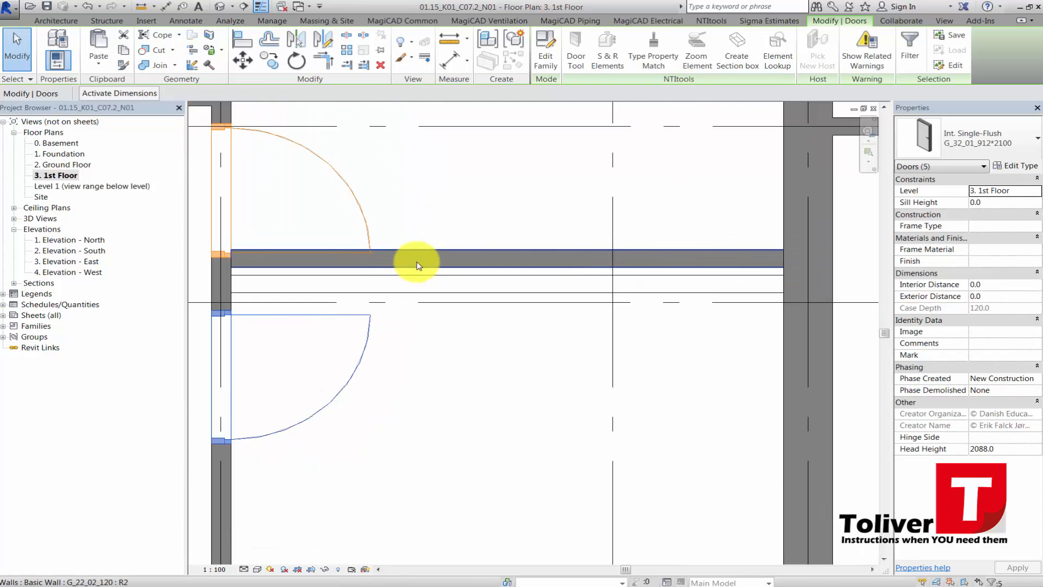
key(a)
key(l)
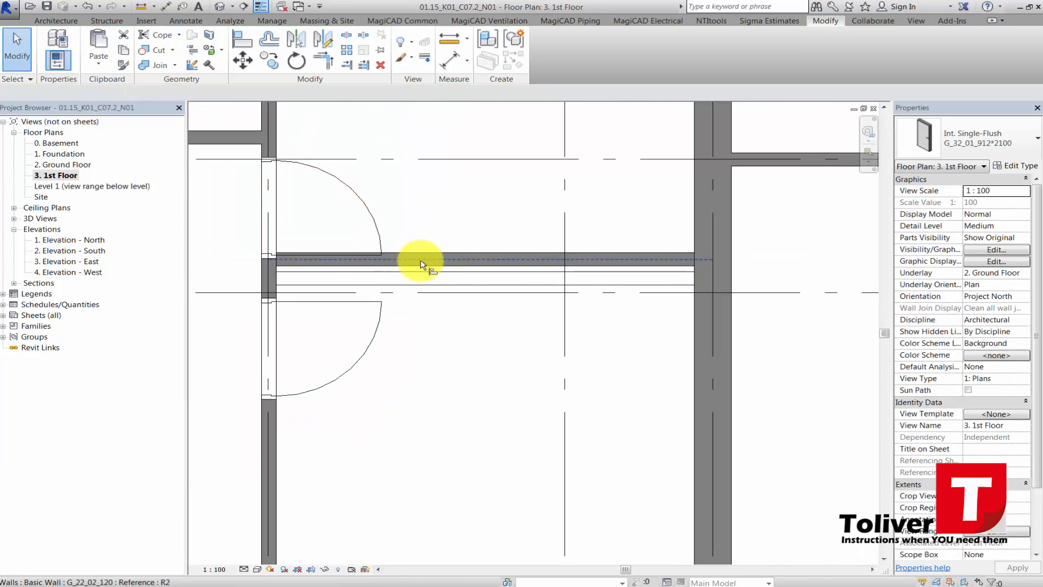
click(421, 271)
click(420, 254)
scroll(425, 316, down, 1)
scroll(426, 315, down, 3)
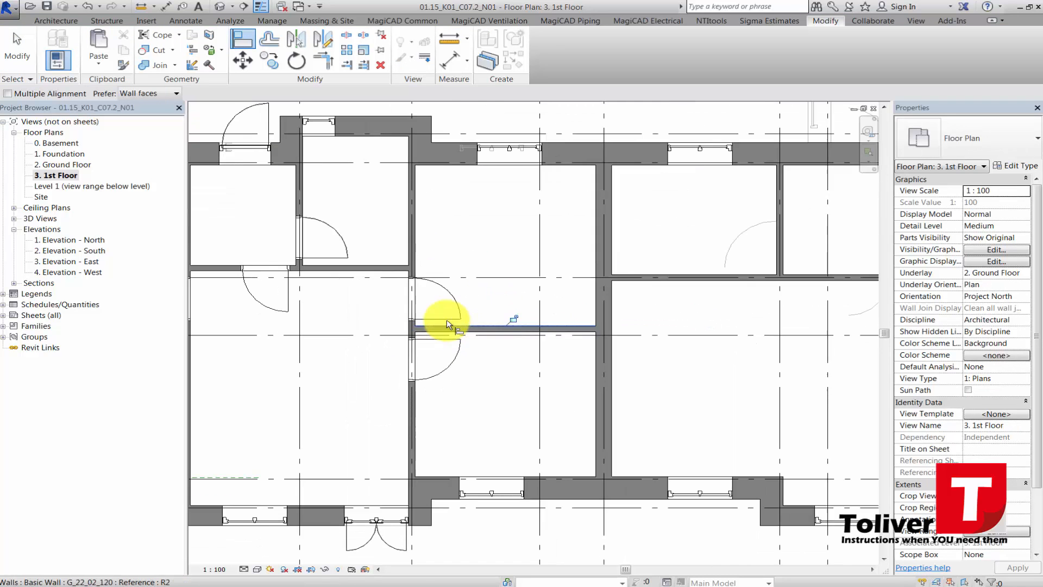
middle_drag(426, 303, 354, 284)
scroll(495, 306, down, 2)
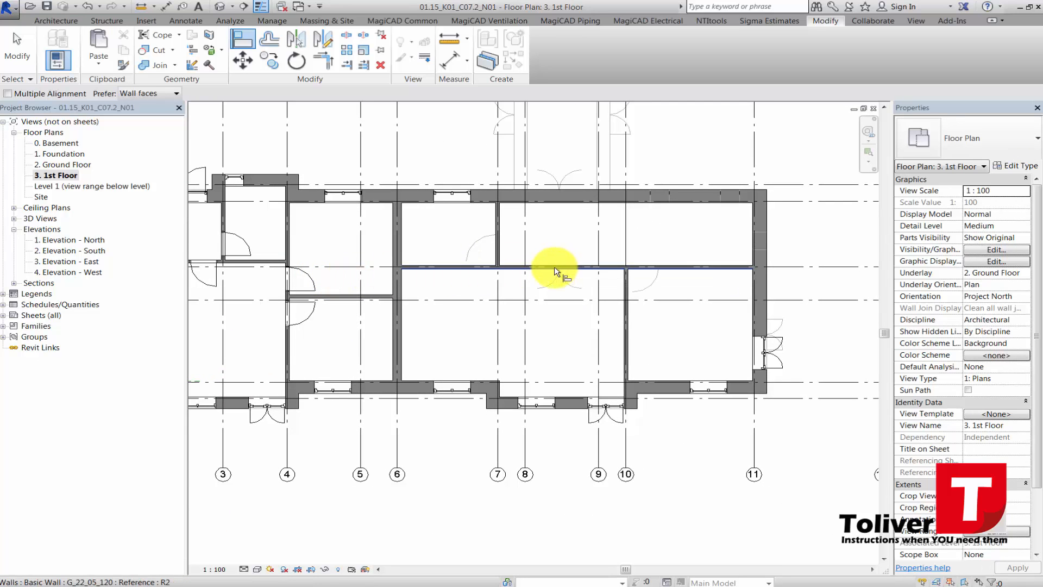
scroll(524, 268, up, 3)
key(Escape)
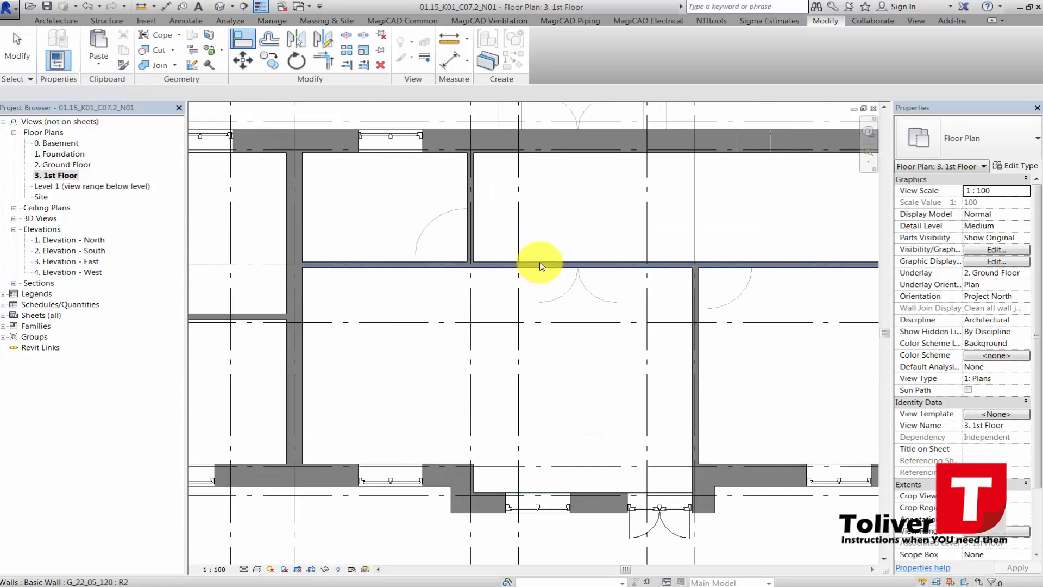
scroll(543, 265, down, 1)
key(Escape)
Place G_32_01_912*2100 single doors over the ground floor door outlines in the short vertical partition, flipped, and in the long horizontal partition
middle_drag(561, 263, 494, 349)
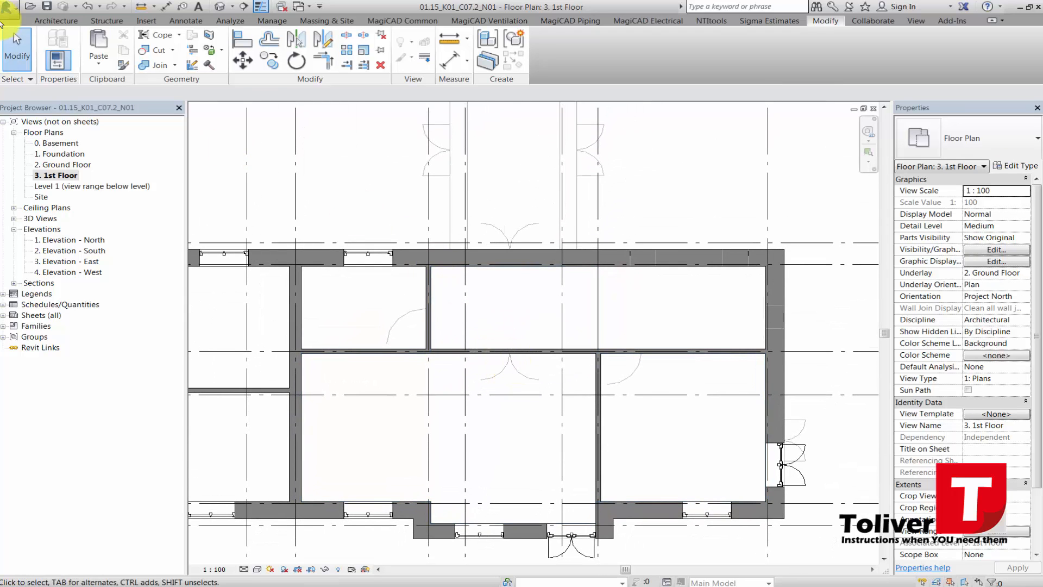
click(36, 21)
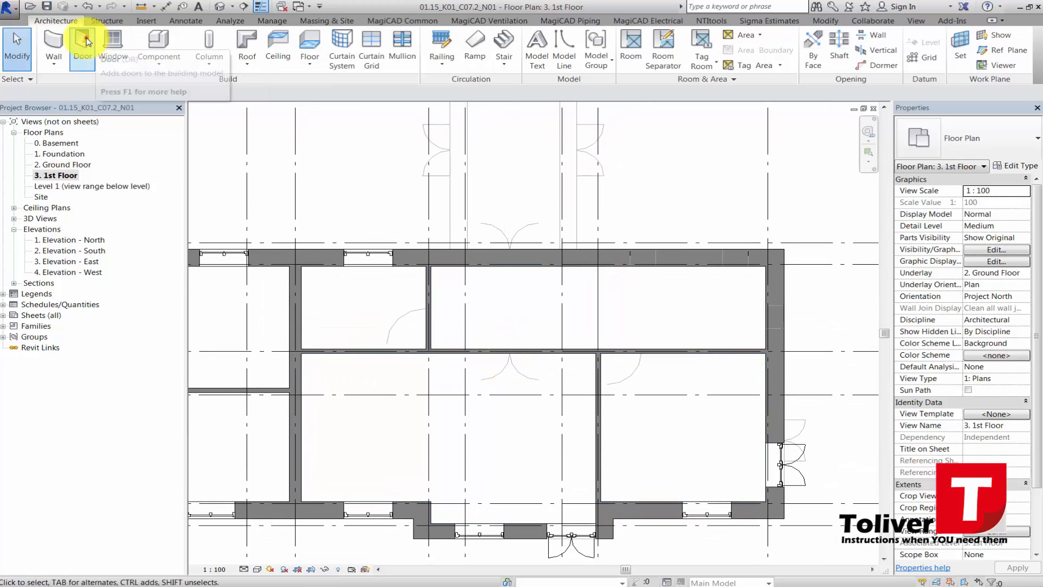
click(86, 40)
click(973, 144)
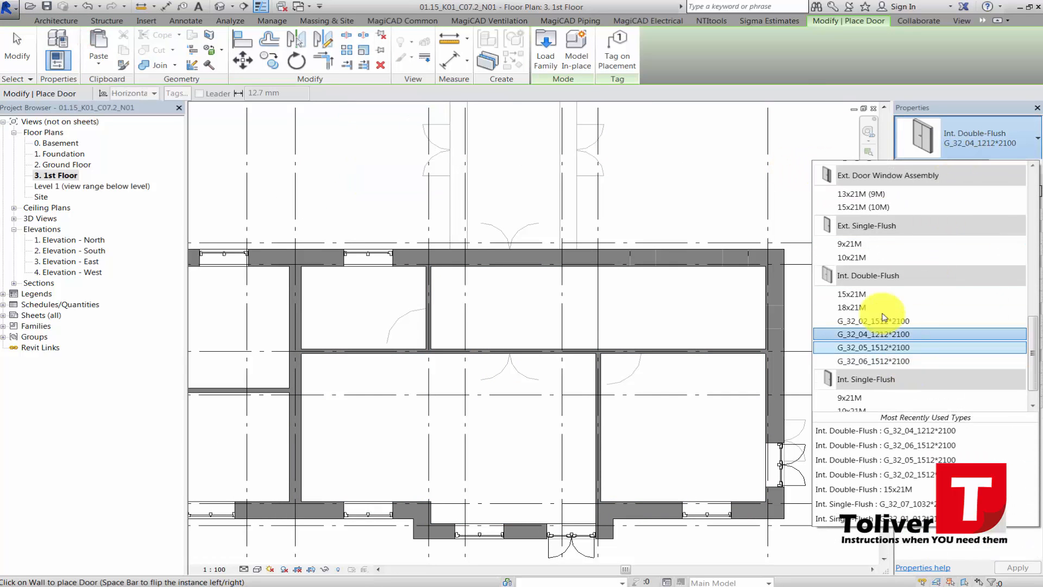
scroll(883, 332, down, 2)
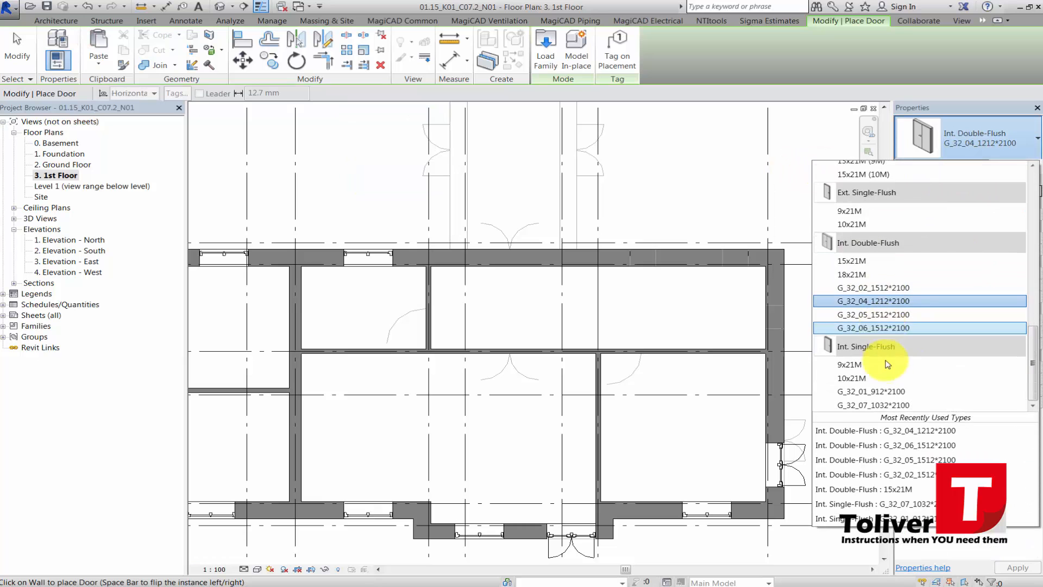
click(871, 391)
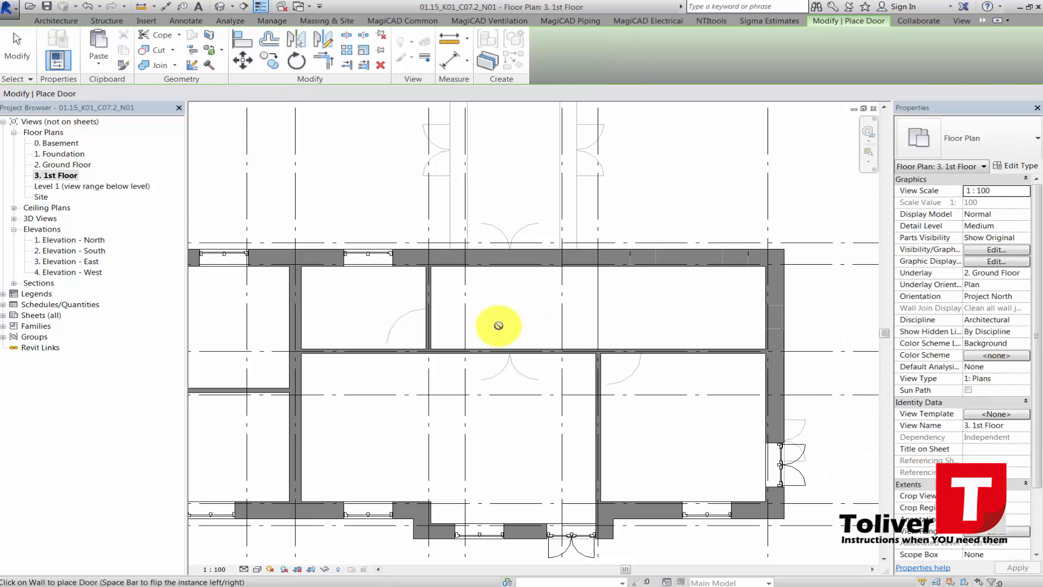
scroll(386, 321, up, 2)
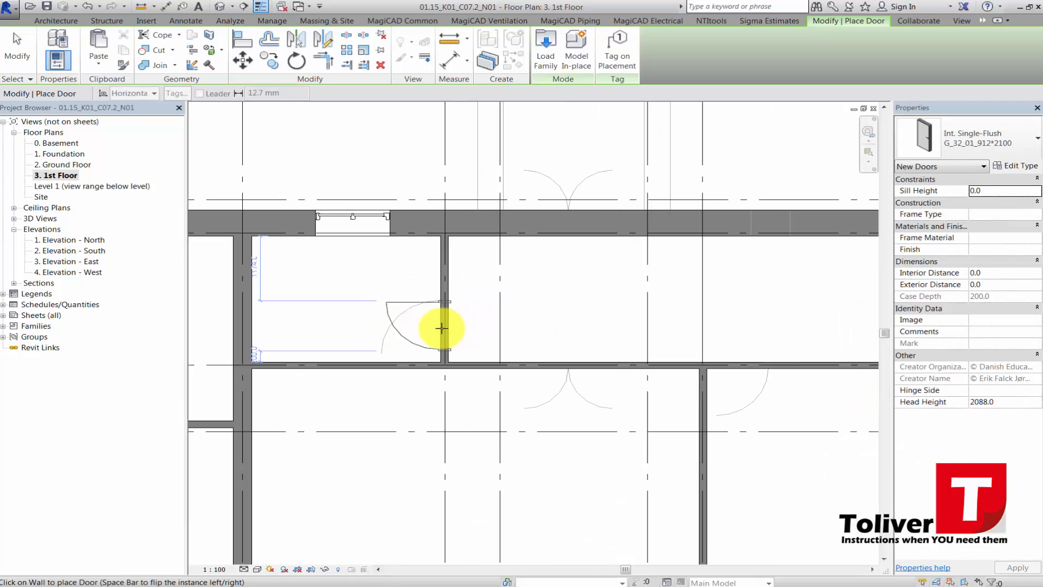
key(space)
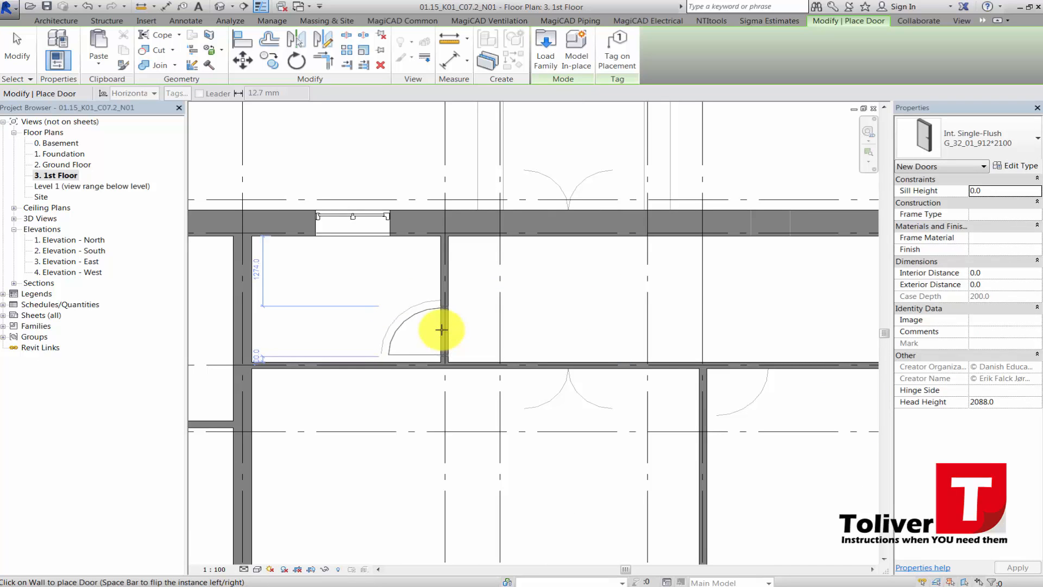
click(441, 329)
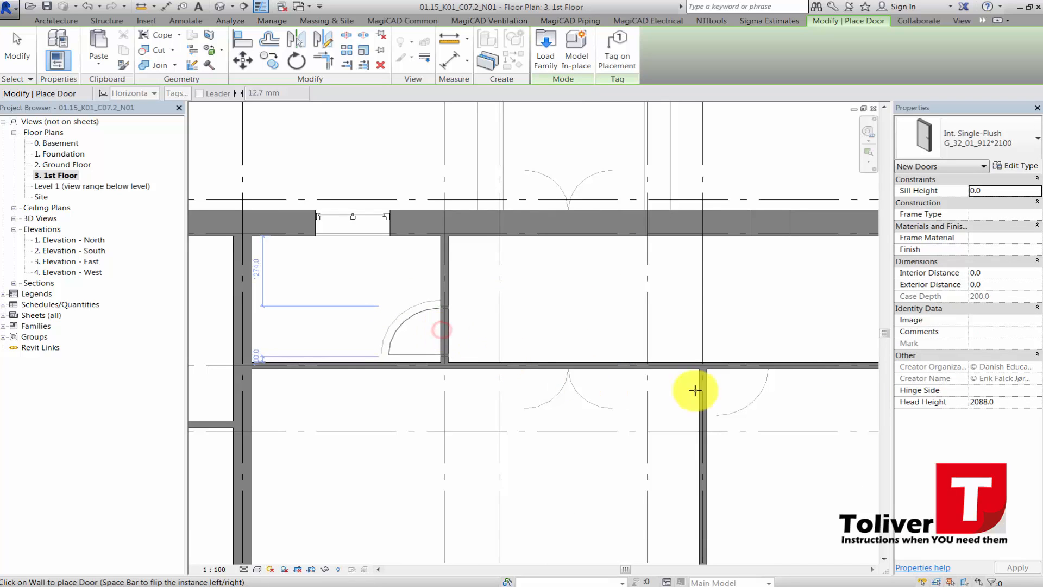
click(741, 370)
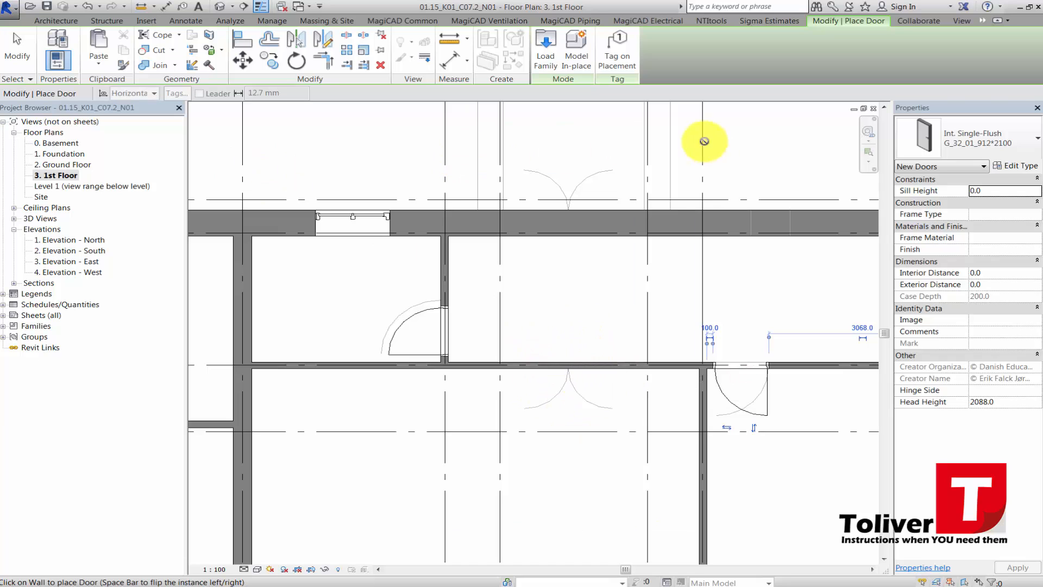
Place a G_32_06_1512*2100 double door in the long horizontal partition near the ground floor double door's outline
click(978, 136)
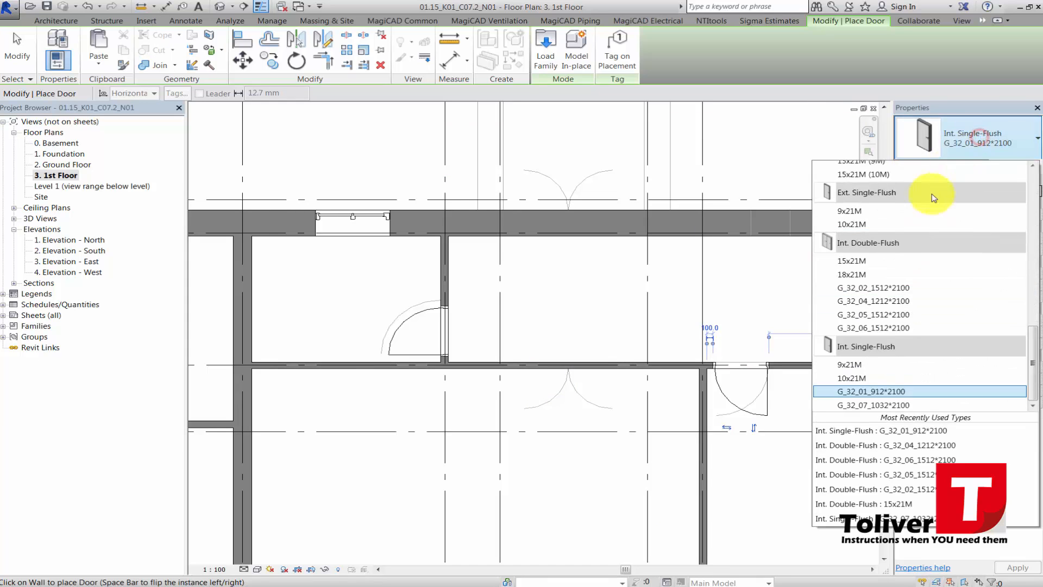
click(879, 327)
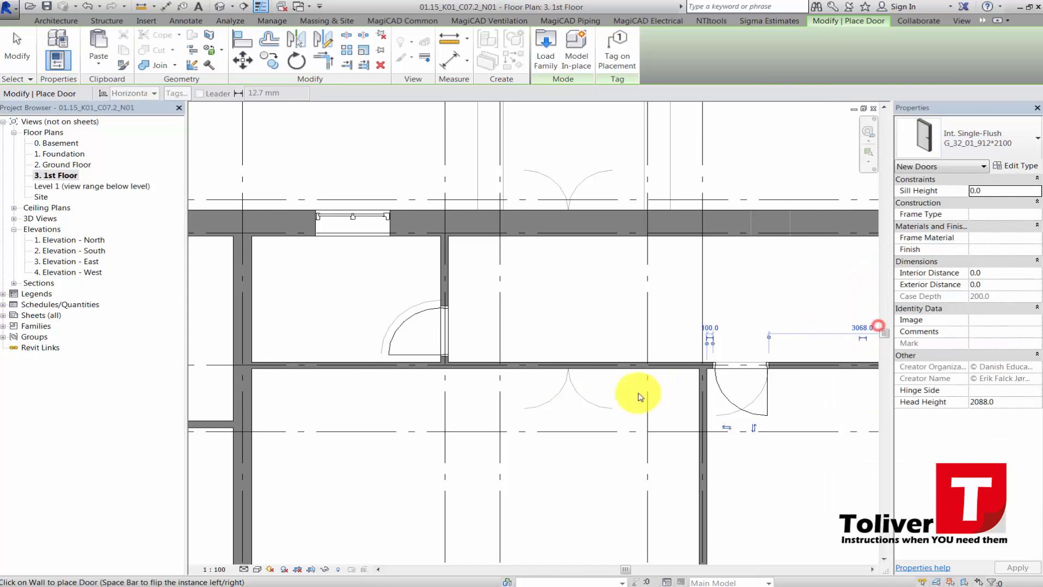
click(580, 369)
key(Escape)
key(Escape)
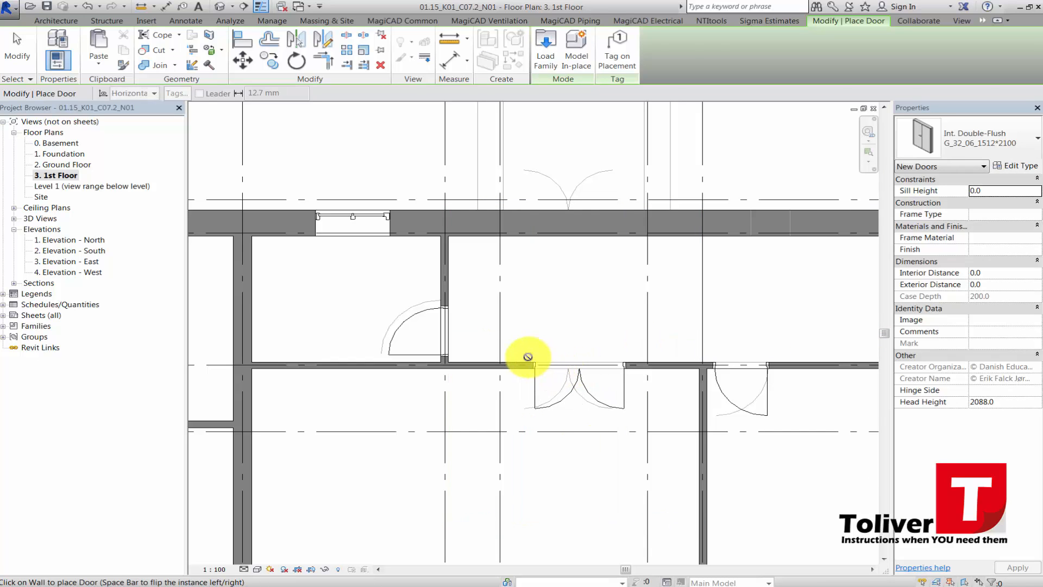
Align the centre of the 1st floor double door with the centre of the ground floor double door shown beneath it
scroll(536, 380, up, 2)
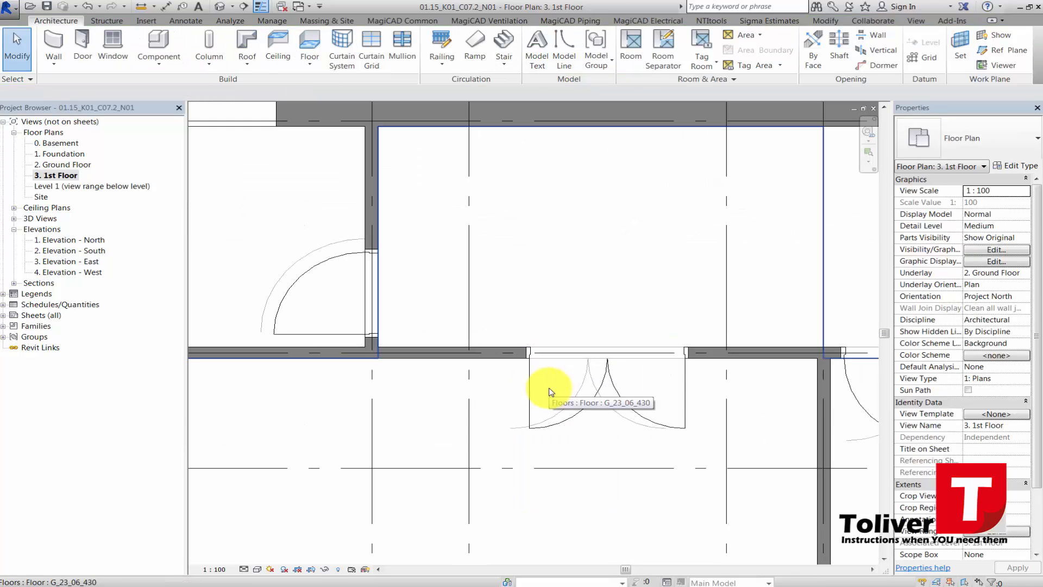
key(l)
scroll(573, 384, up, 1)
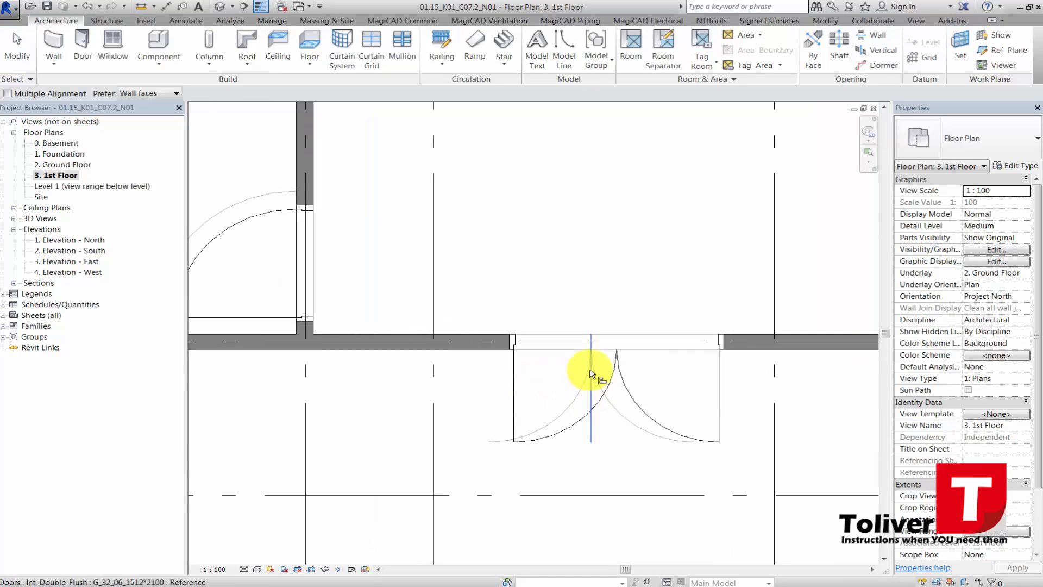
click(590, 369)
click(616, 365)
scroll(532, 353, down, 5)
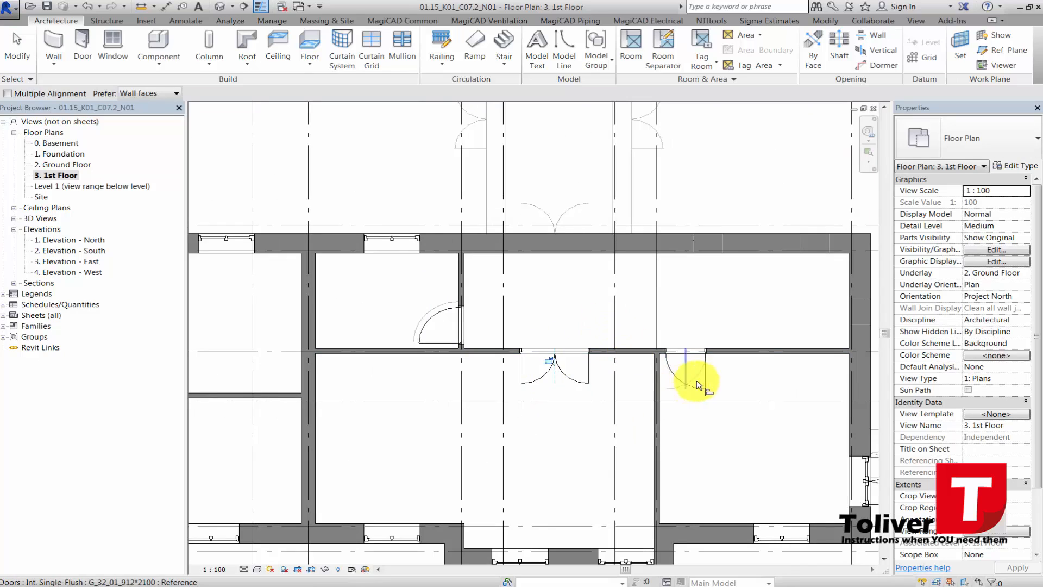
Flip the hinge side of the single door in the long horizontal partition and adjust its wall offset to match the ground floor outline
scroll(702, 372, up, 4)
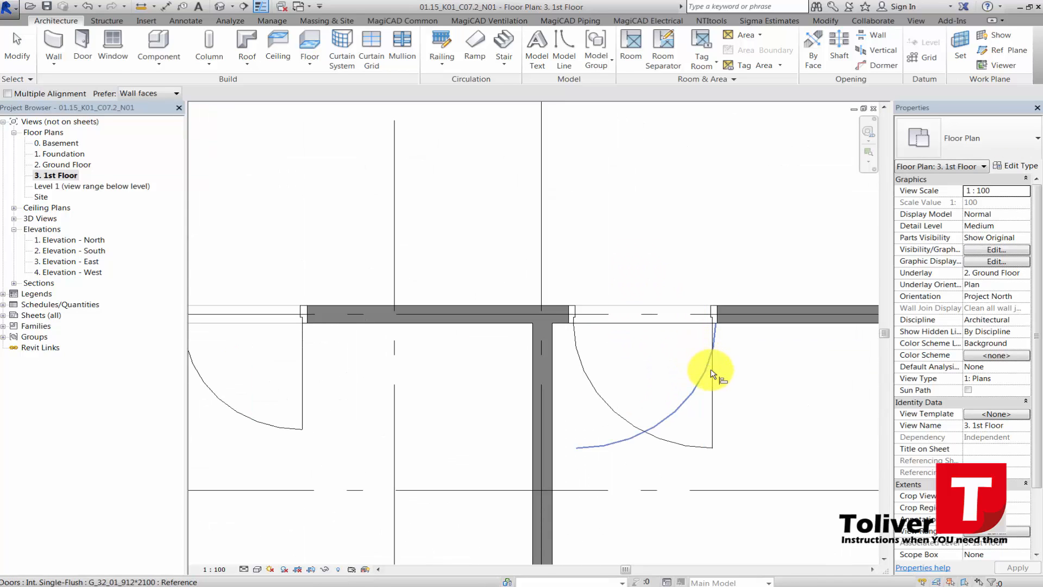
key(Escape)
click(714, 375)
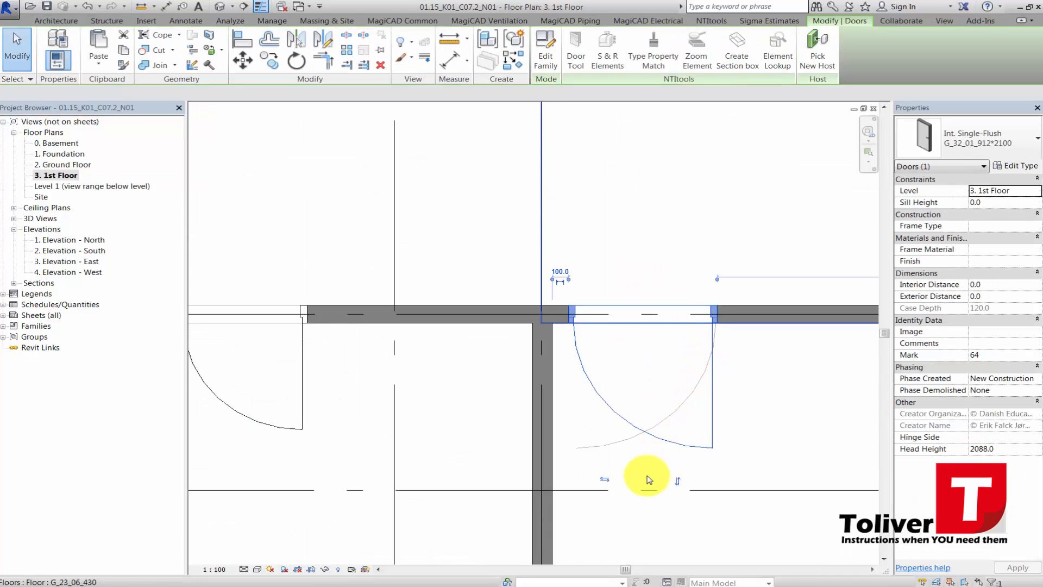
click(607, 479)
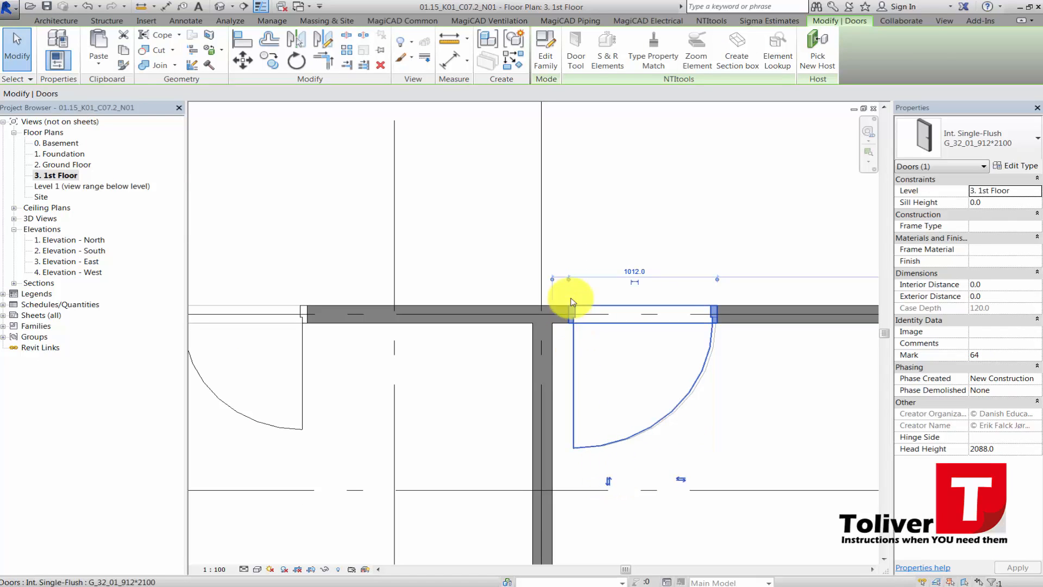
click(611, 356)
key(Escape)
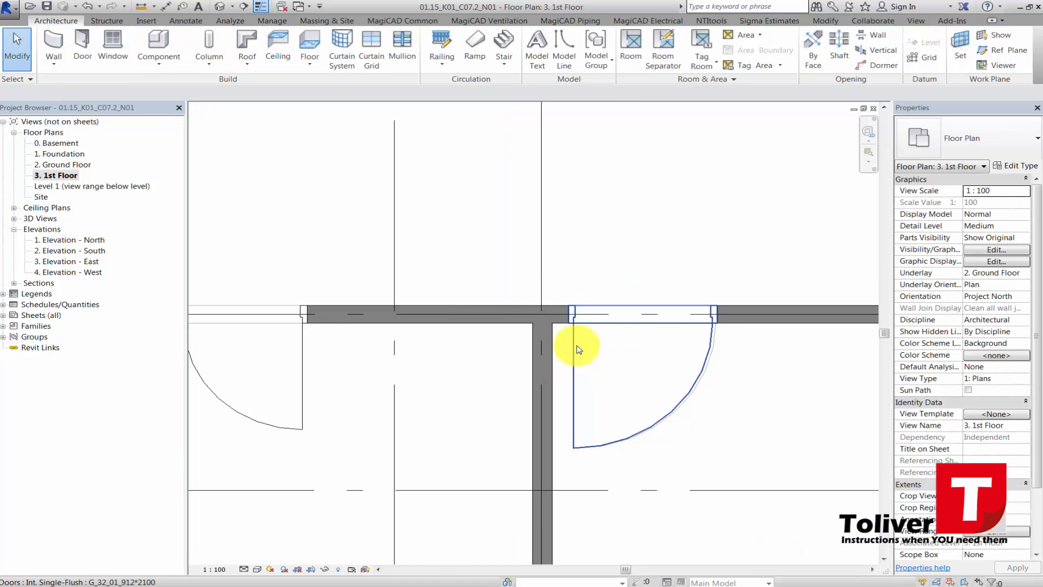
click(574, 347)
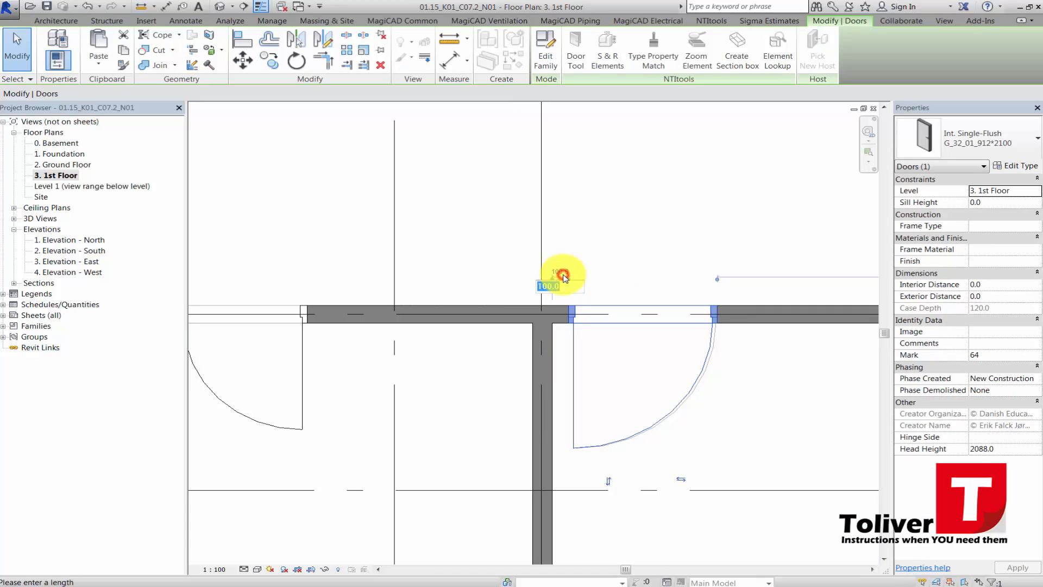
key(Return)
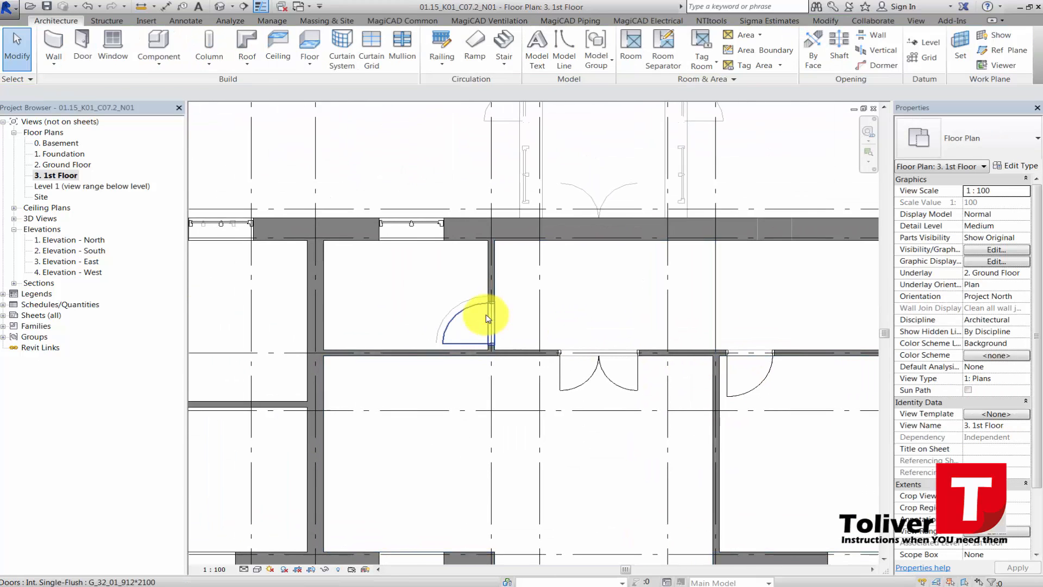
Adjust the short vertical partition's single door offset from the long horizontal partition to match the ground floor door outline
scroll(485, 316, up, 3)
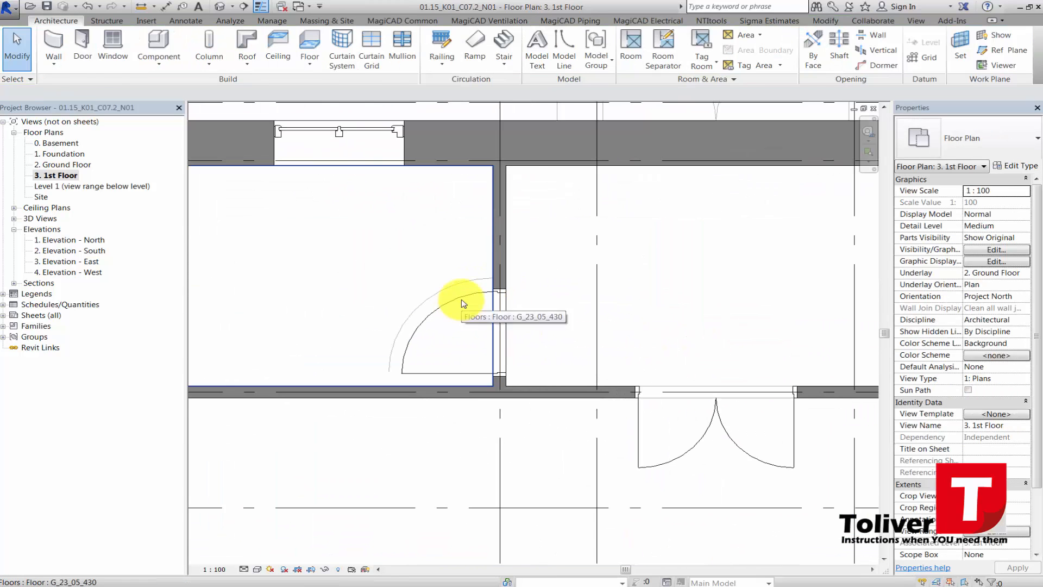
click(463, 303)
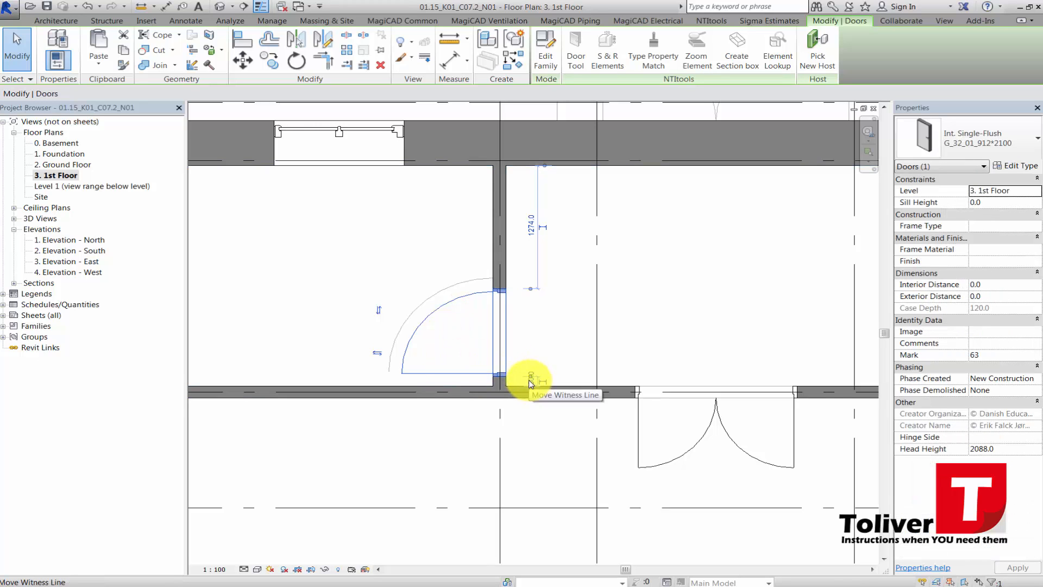
scroll(531, 383, up, 2)
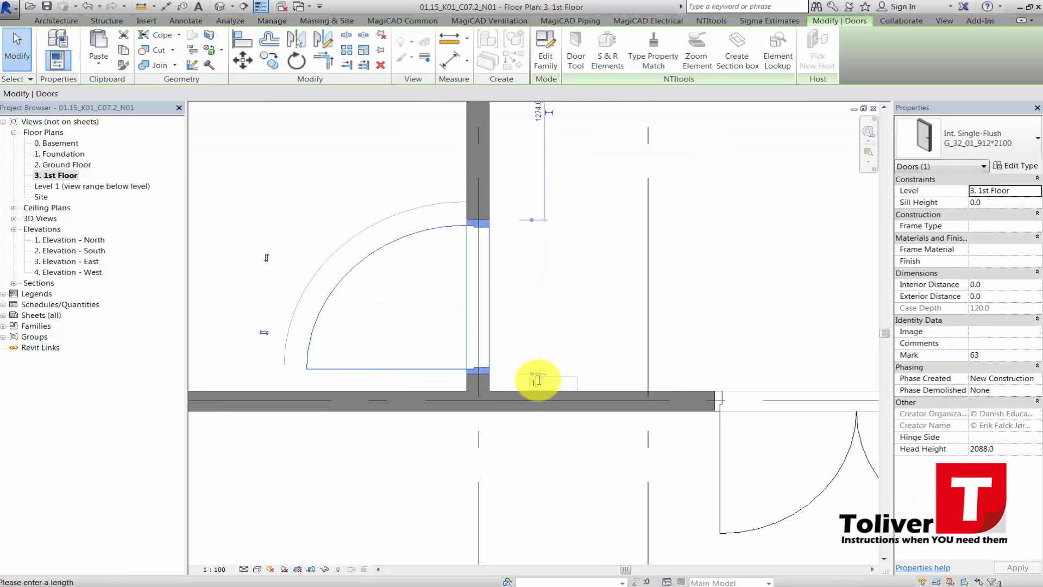
key(Return)
key(Escape)
Review the door layout across the whole 3. 1st Floor, 2. Ground Floor and 0. Basement plans
scroll(547, 245, down, 8)
middle_drag(542, 315, 644, 365)
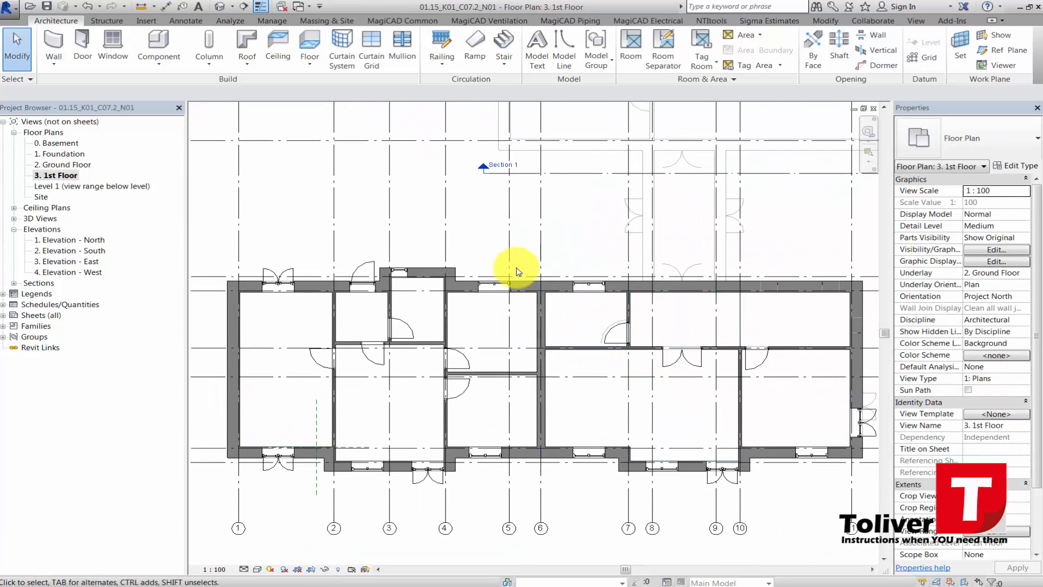
scroll(516, 289, down, 1)
middle_drag(520, 294, 520, 327)
scroll(520, 326, down, 1)
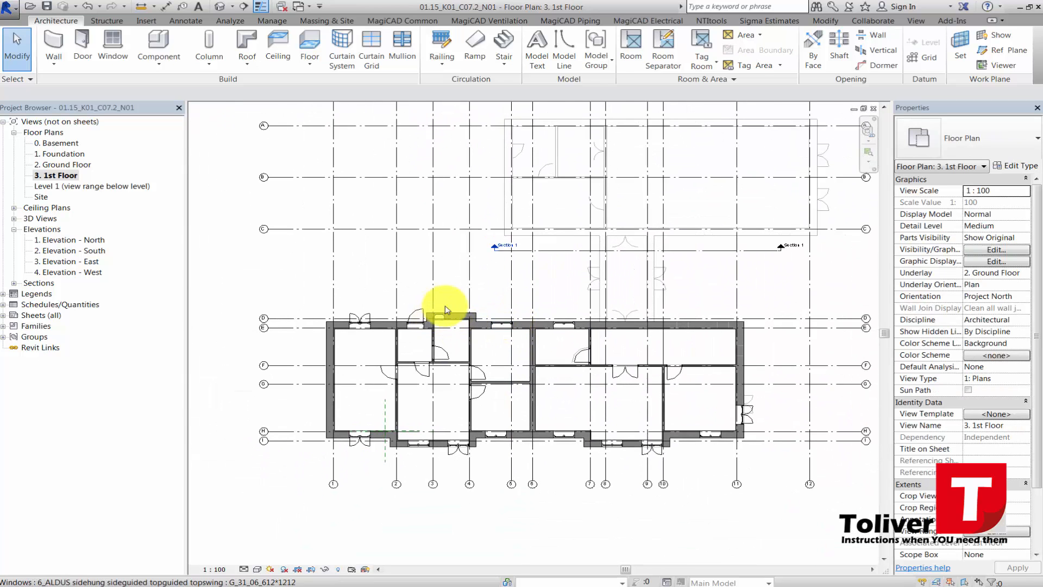
double_click(61, 164)
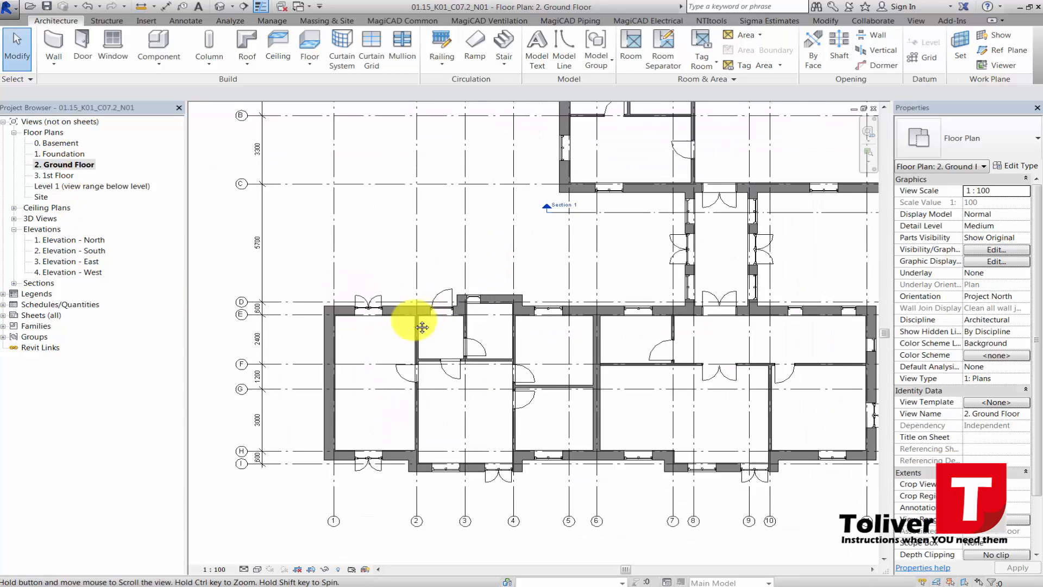
middle_drag(423, 326, 333, 365)
double_click(55, 154)
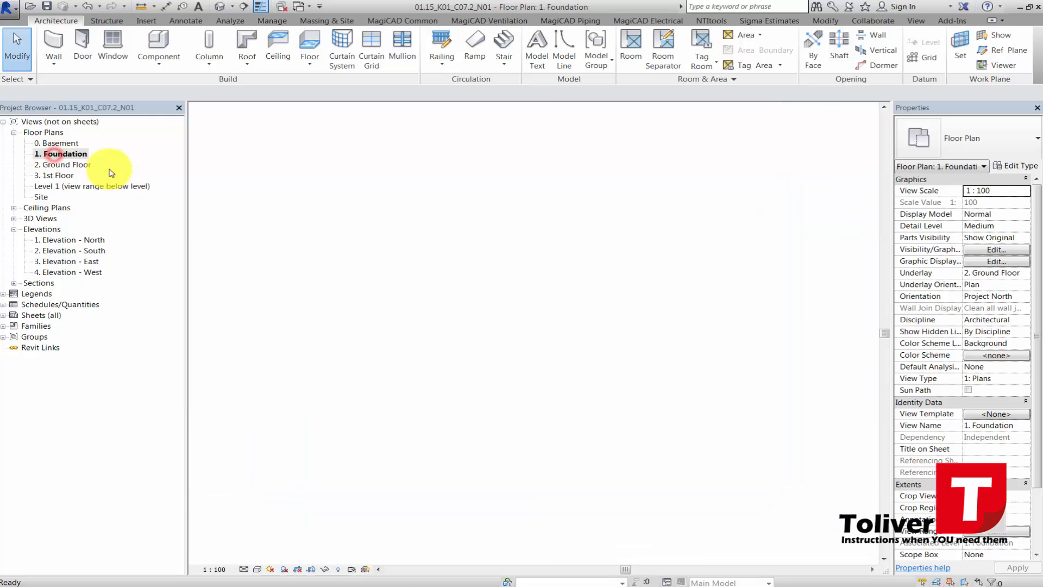
double_click(64, 143)
middle_drag(396, 319, 441, 343)
scroll(440, 343, down, 2)
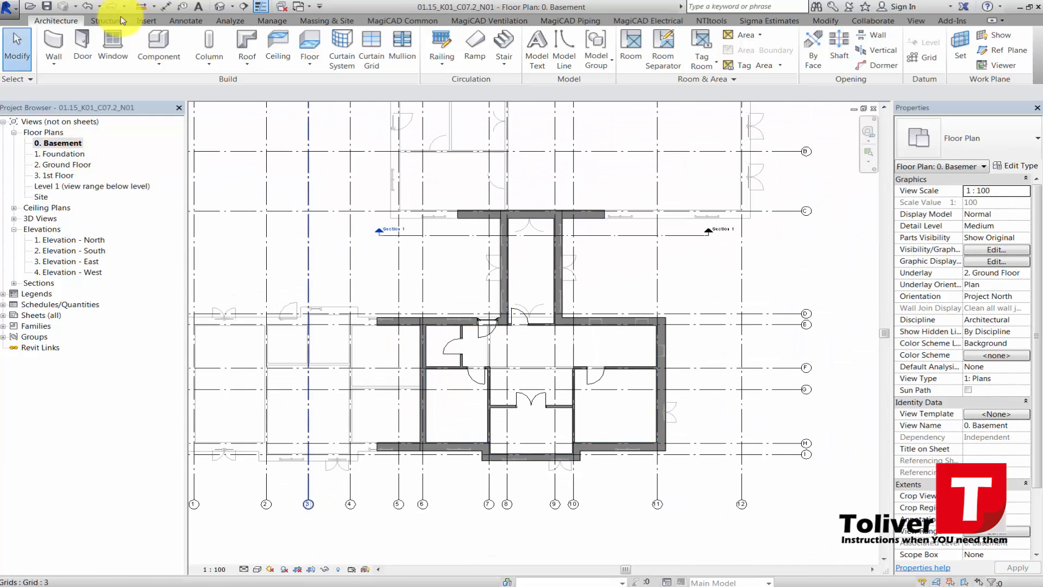
Open the 3D view and examine the doors inside the sectioned building
click(218, 6)
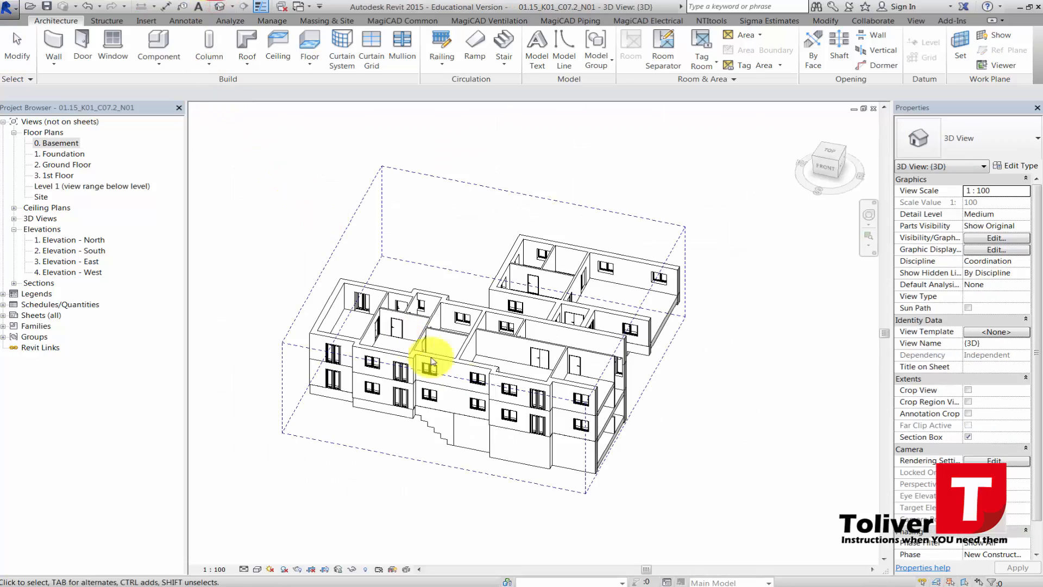
mouse_move(791, 547)
shift+middle_down()
mouse_move(741, 517)
mouse_move(605, 496)
mouse_move(462, 505)
mouse_move(655, 492)
mouse_move(701, 535)
mouse_move(787, 541)
shift+middle_up()
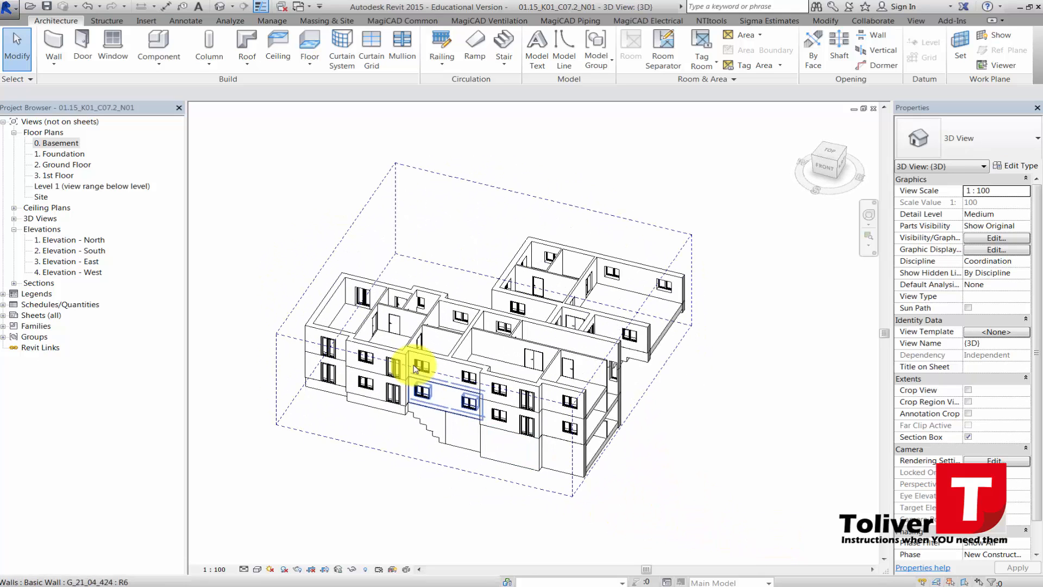
scroll(414, 364, up, 2)
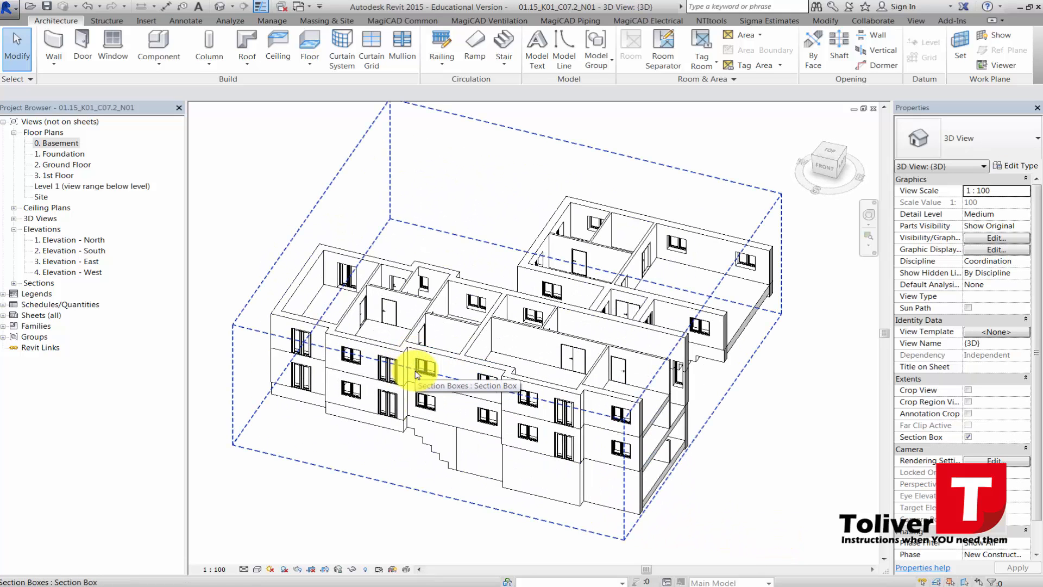